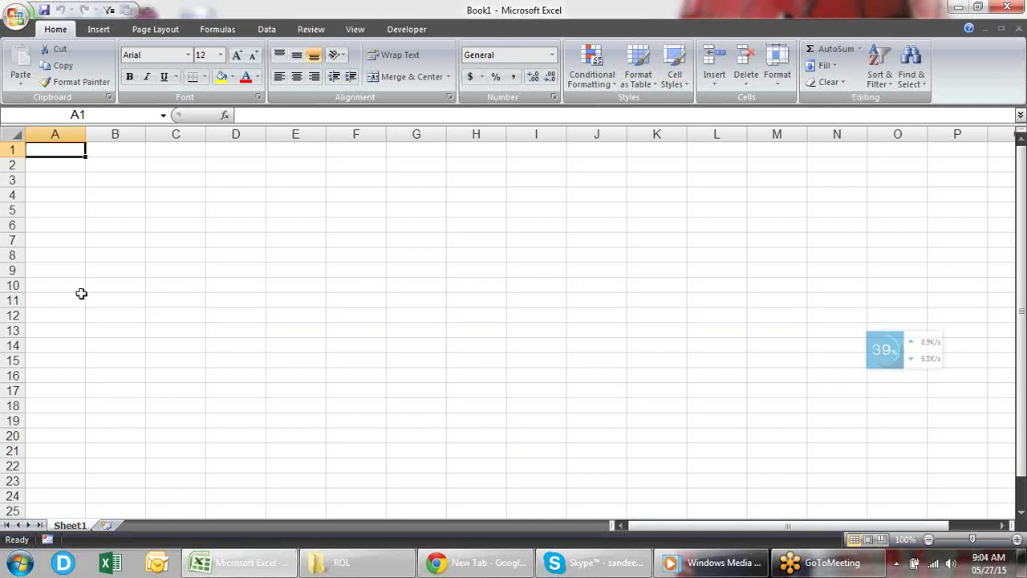
Enter the date 05/27/2015 in cell A3, shown as 05/27/15.
key("Down")
key("Down")
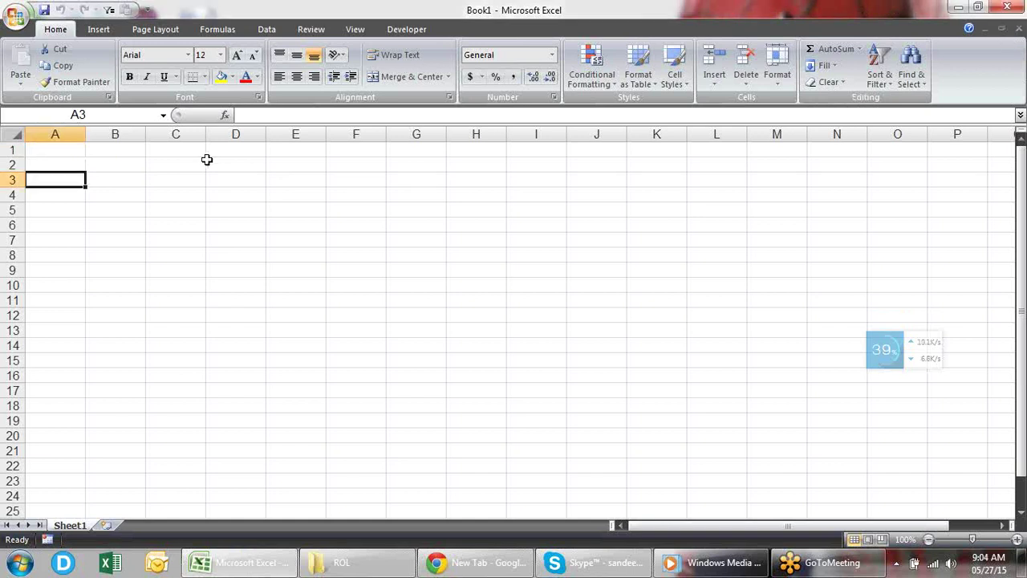
key("ctrl+semicolon")
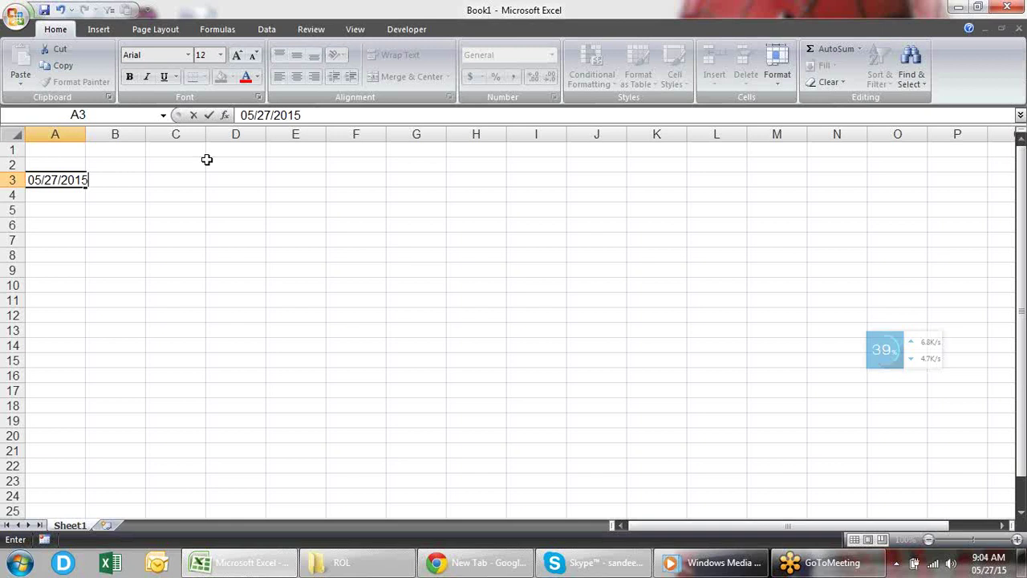
key("Return")
key("Up")
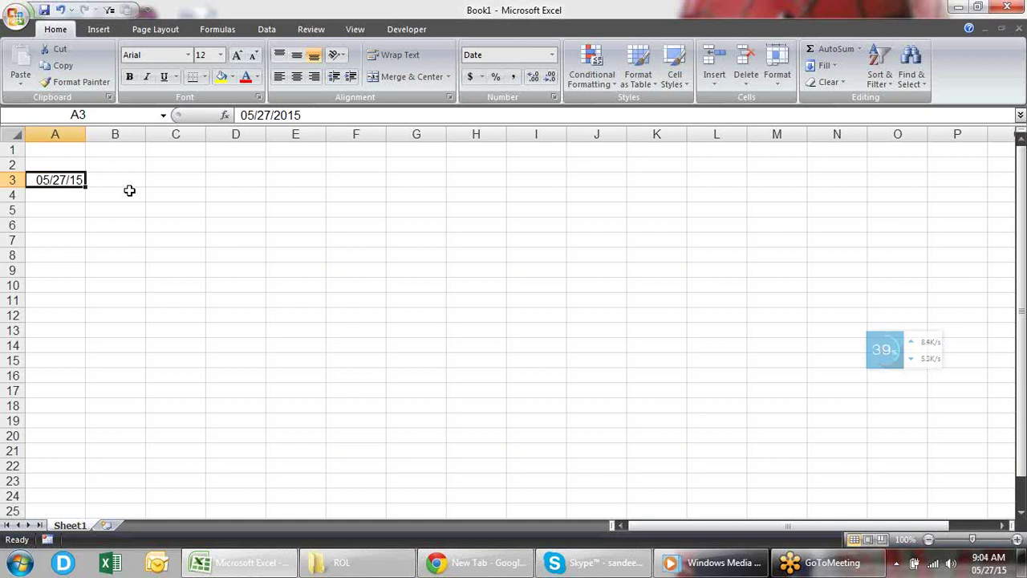
left_click(870, 14)
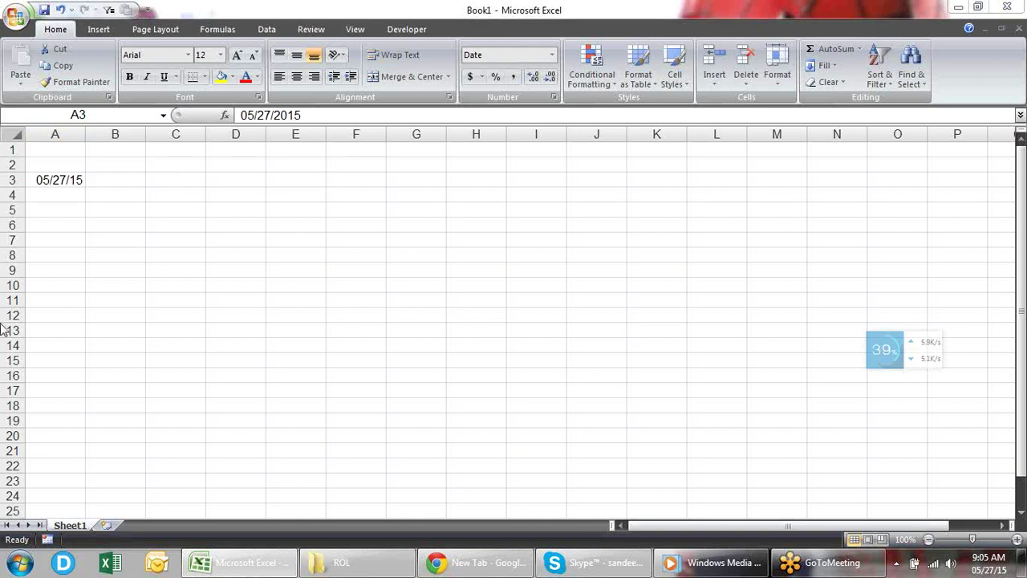
Switch A3 to the General number format to reveal serial number 42151.
left_click(80, 183)
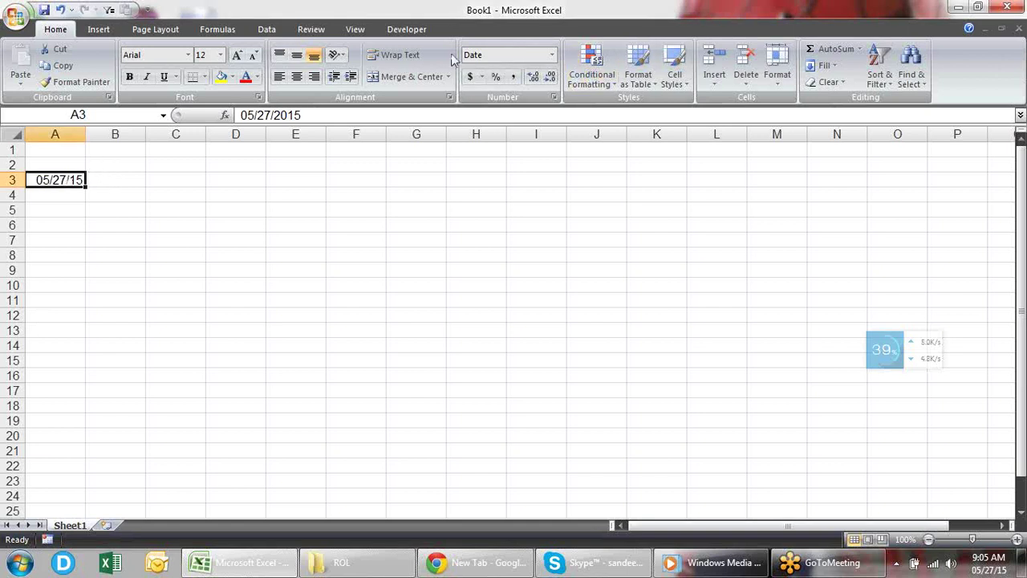
left_click(543, 54)
left_click(551, 56)
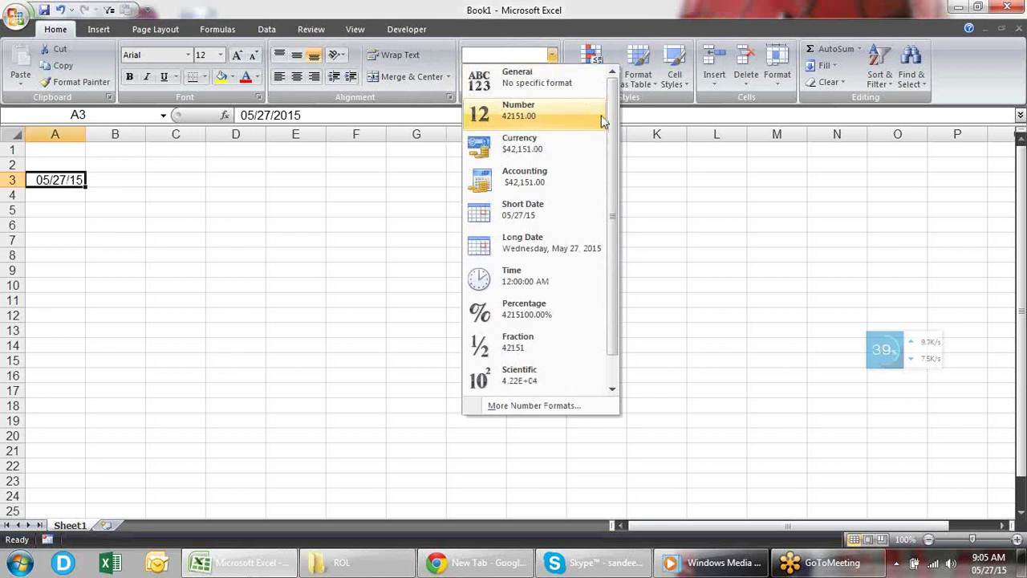
left_click(571, 77)
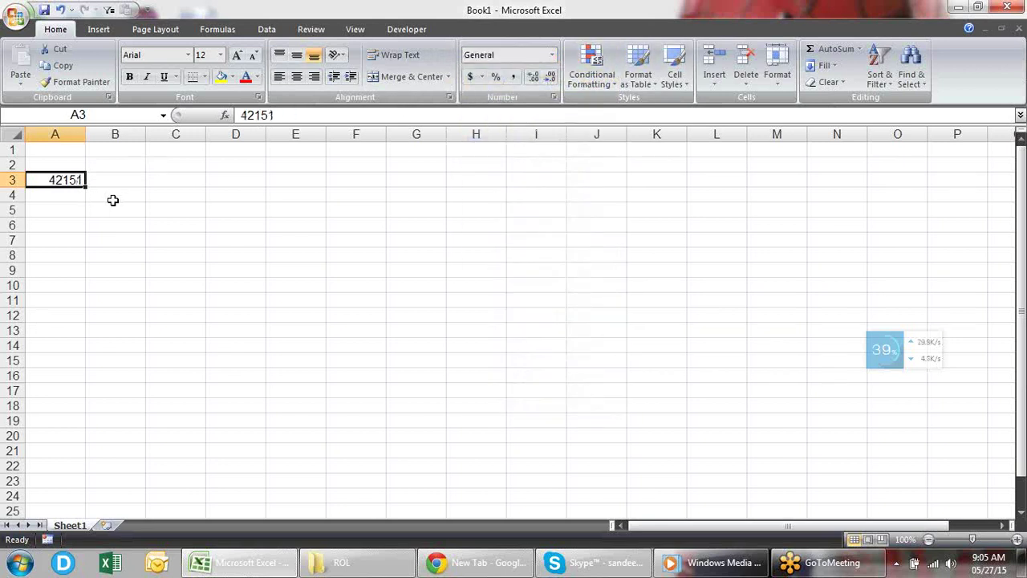
Enter 1 in C2 and format it as a Long Date.
left_click(163, 168)
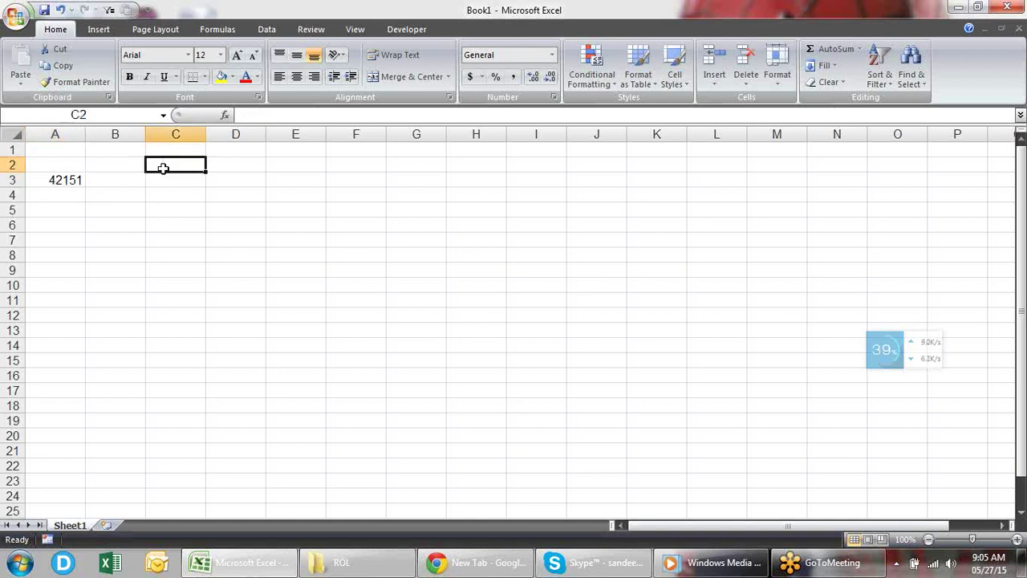
type("1")
key("Return")
left_click(163, 168)
left_click(552, 54)
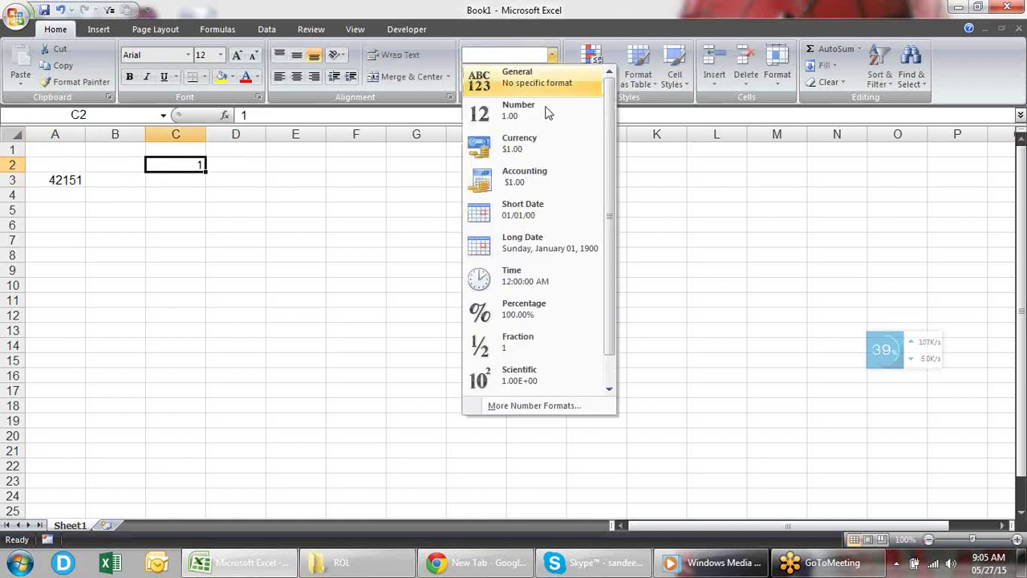
left_click(548, 237)
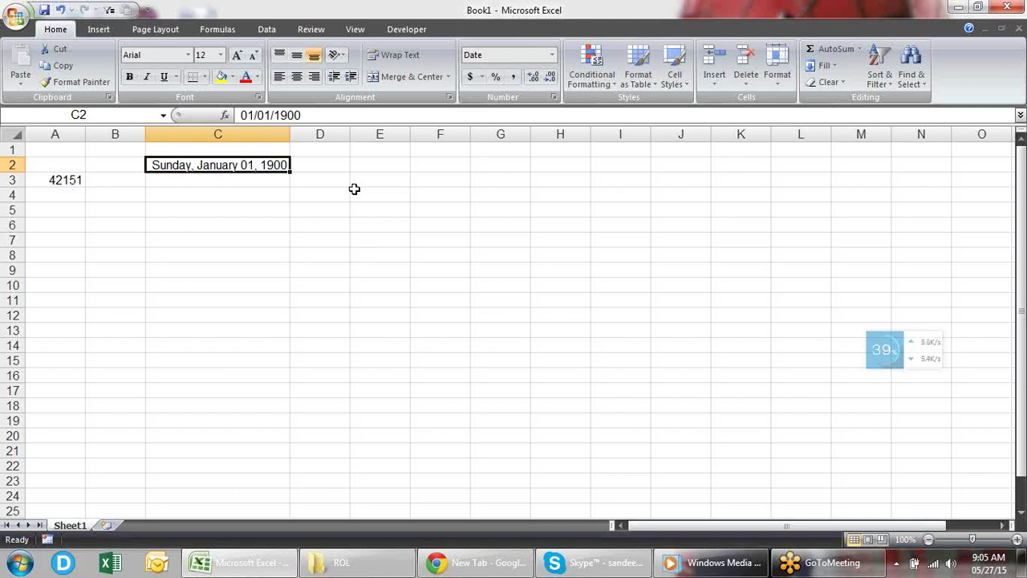
Try serial values 2 and 366 in C2 as long dates, comparing with A3.
type("2")
key("Return")
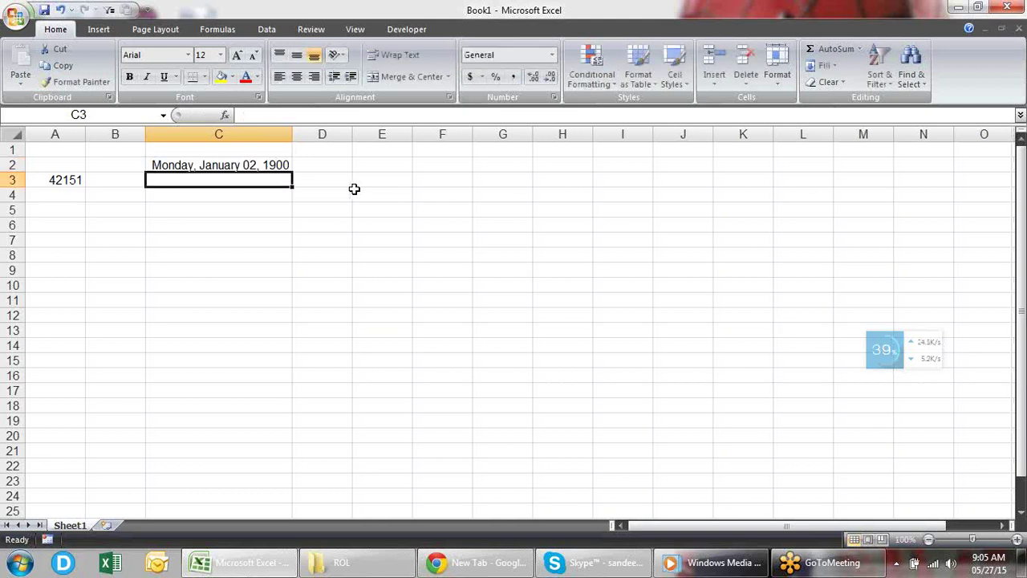
key("Up")
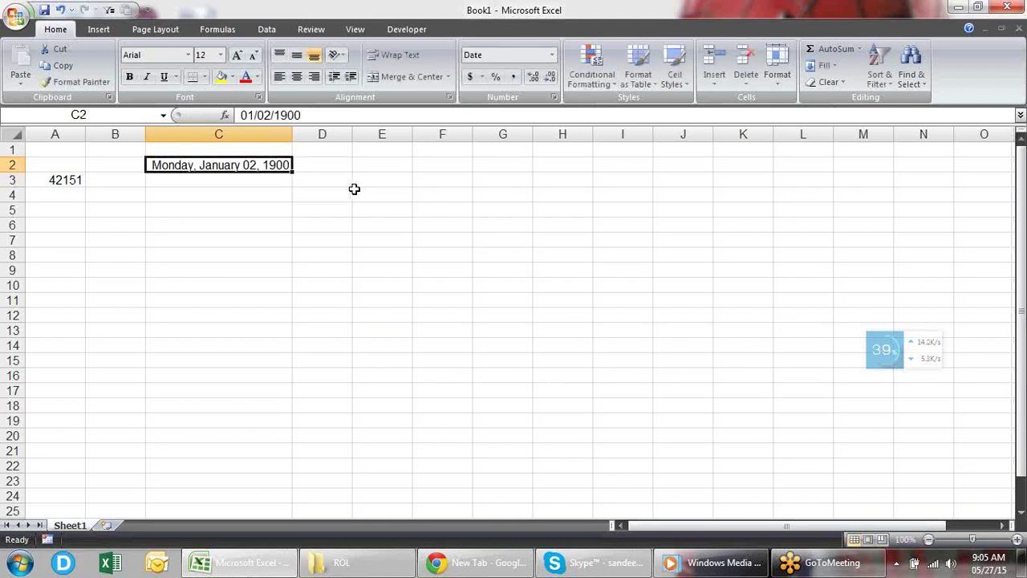
type("366")
key("Return")
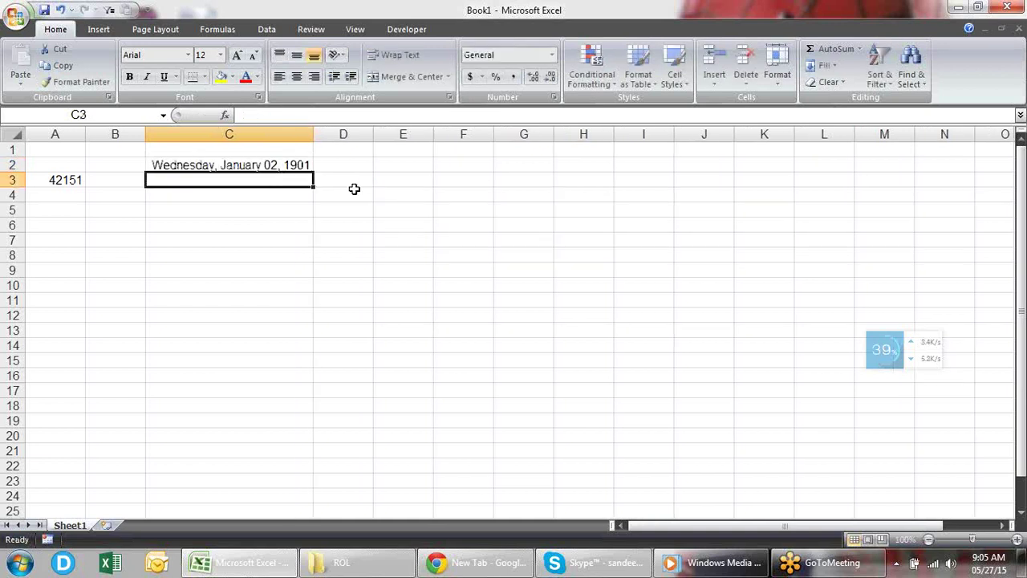
key("Up")
key("Left")
key("Left")
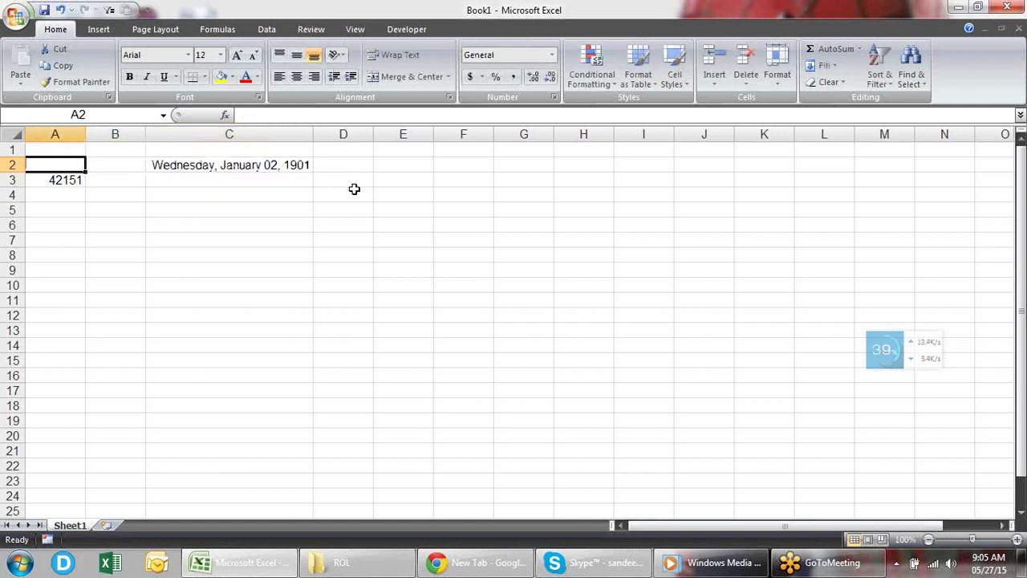
key("Down")
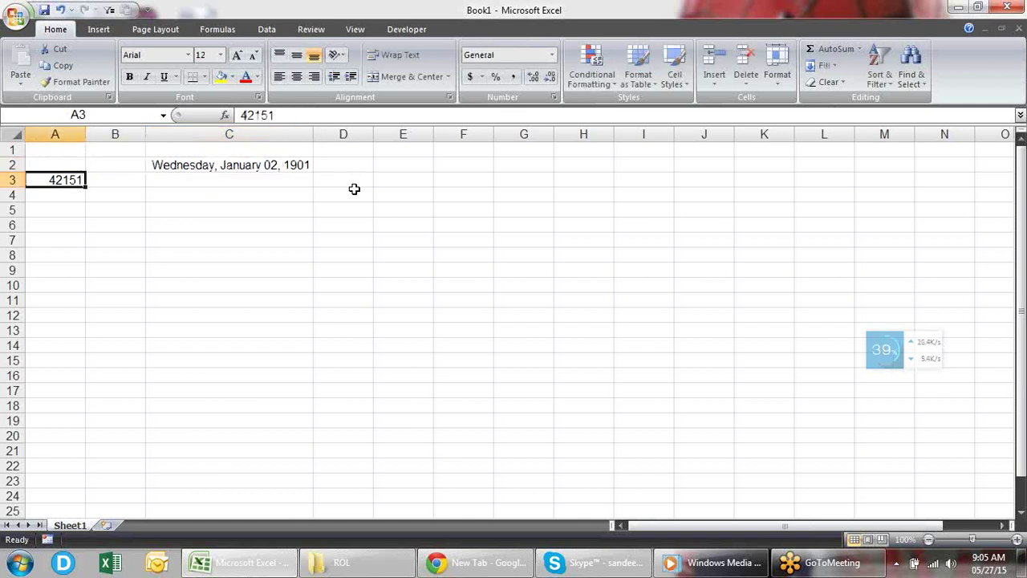
key("Up")
key("Right")
key("Right")
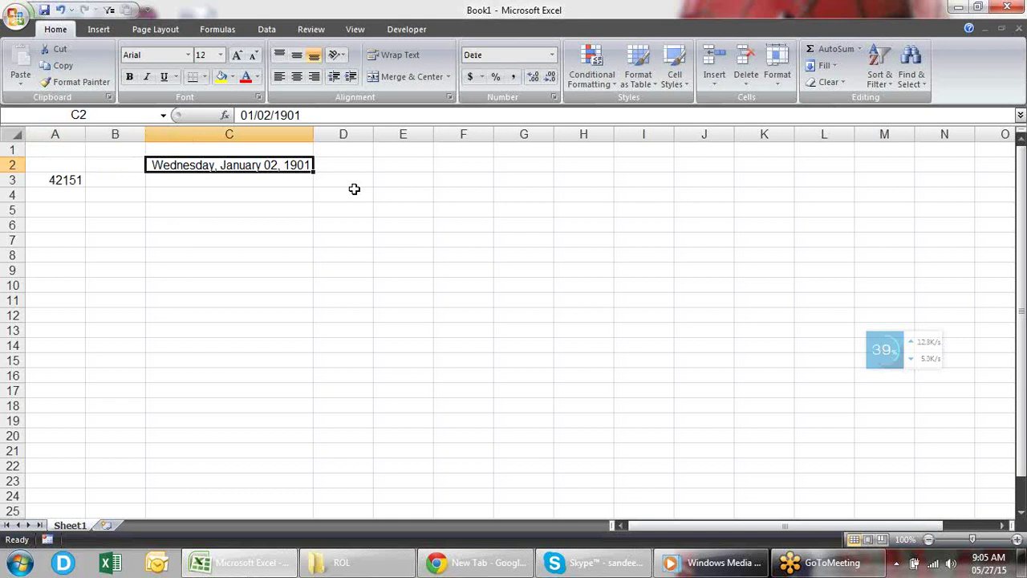
Set C2 back to General so it shows a plain number, then select A3.
left_click(552, 54)
left_click(539, 80)
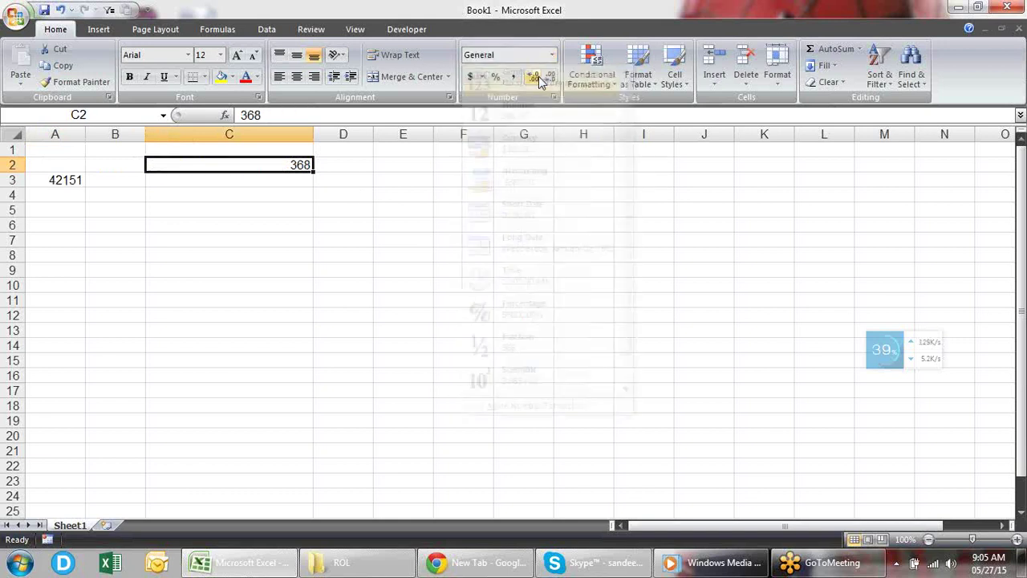
left_click(341, 207)
left_click(58, 178)
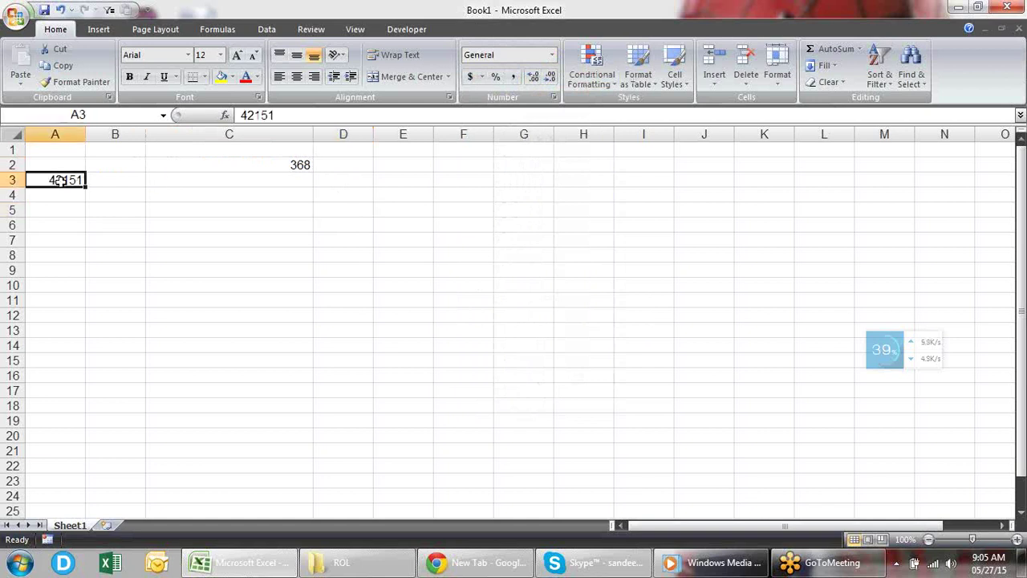
Fit column C's width and start a formula in B3 that adds 10 to A3.
double_click(313, 134)
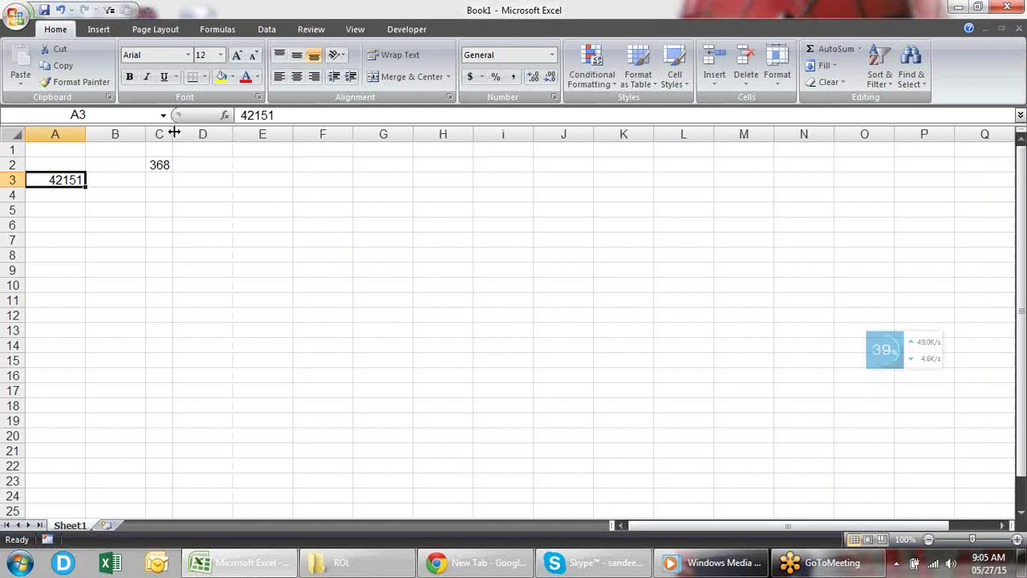
left_click_drag(172, 134, 224, 134)
left_click(128, 183)
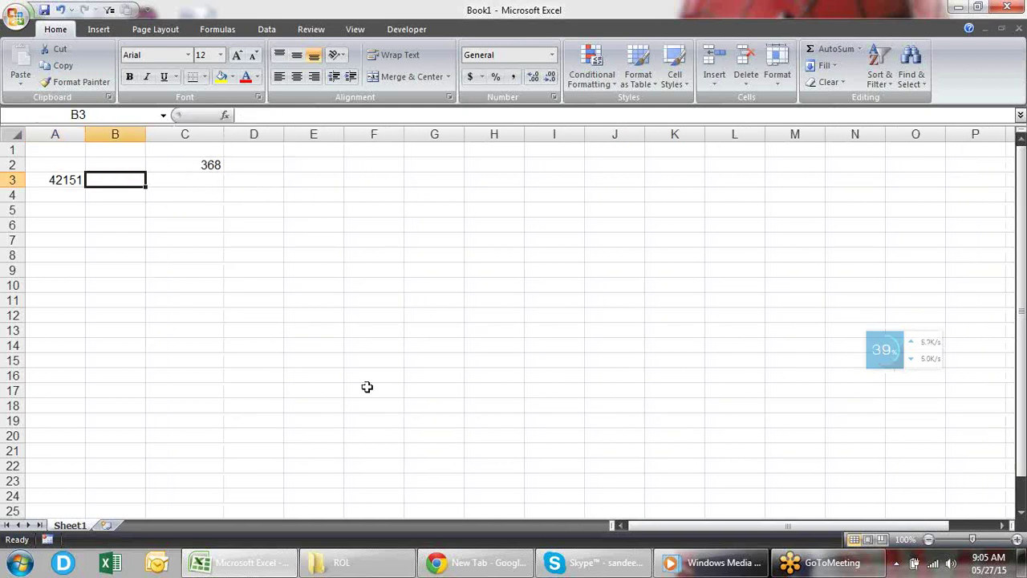
type("=")
key("Left")
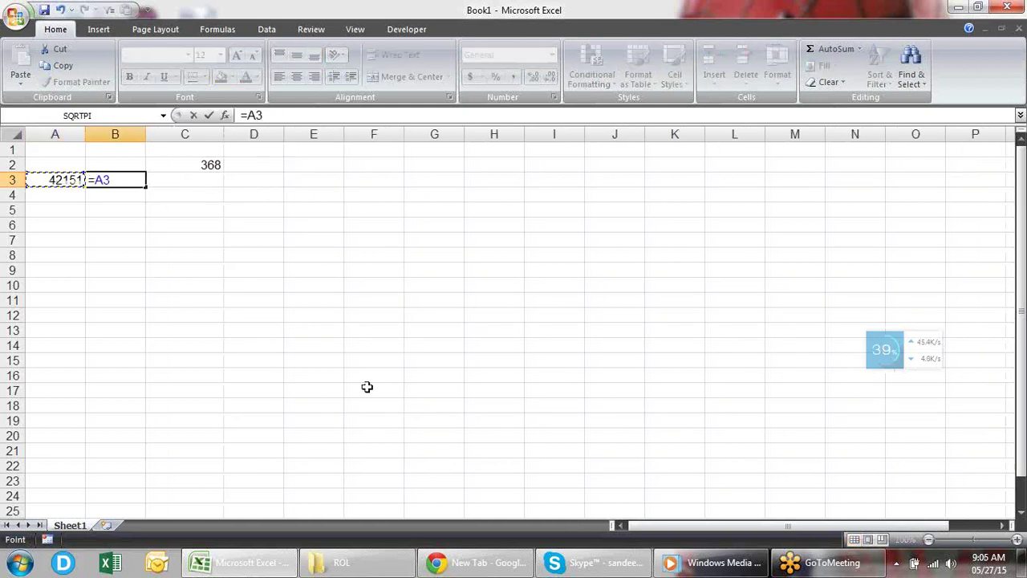
type("10")
key("Return")
key("Up")
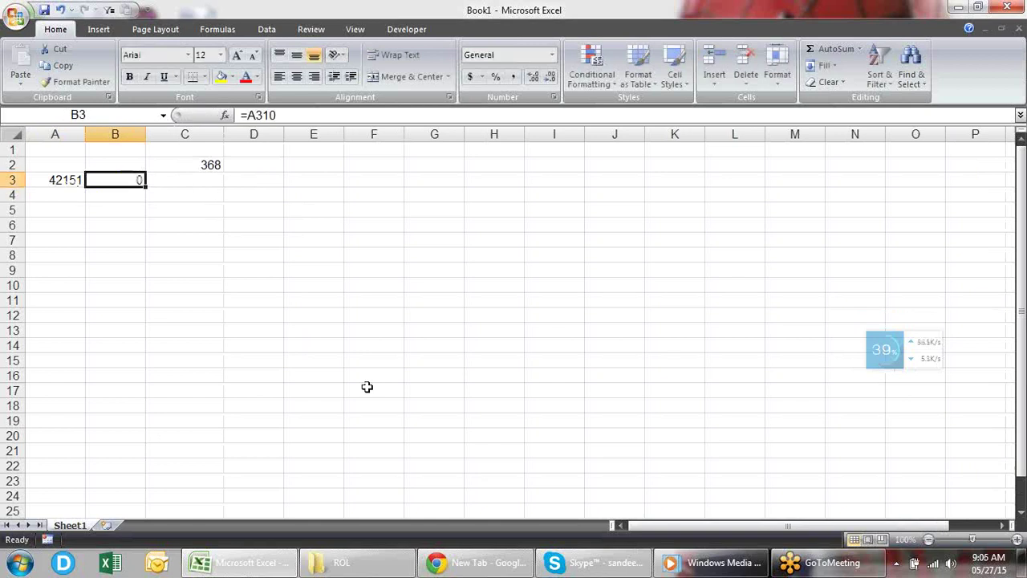
Correct B3 to =A3+10 and format both A3 and B3 as dates.
key("F2")
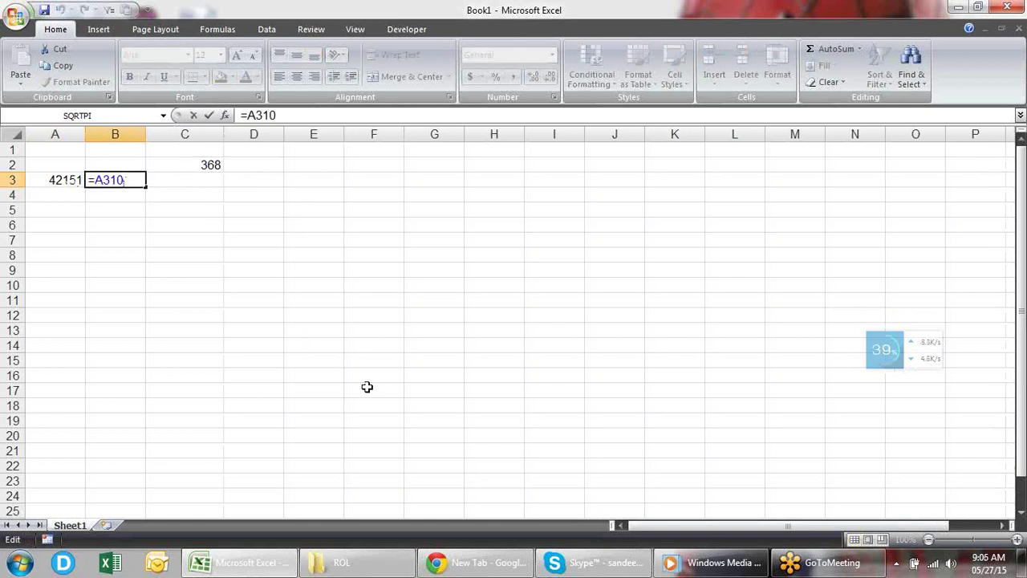
key("BackSpace")
key("BackSpace")
key("BackSpace")
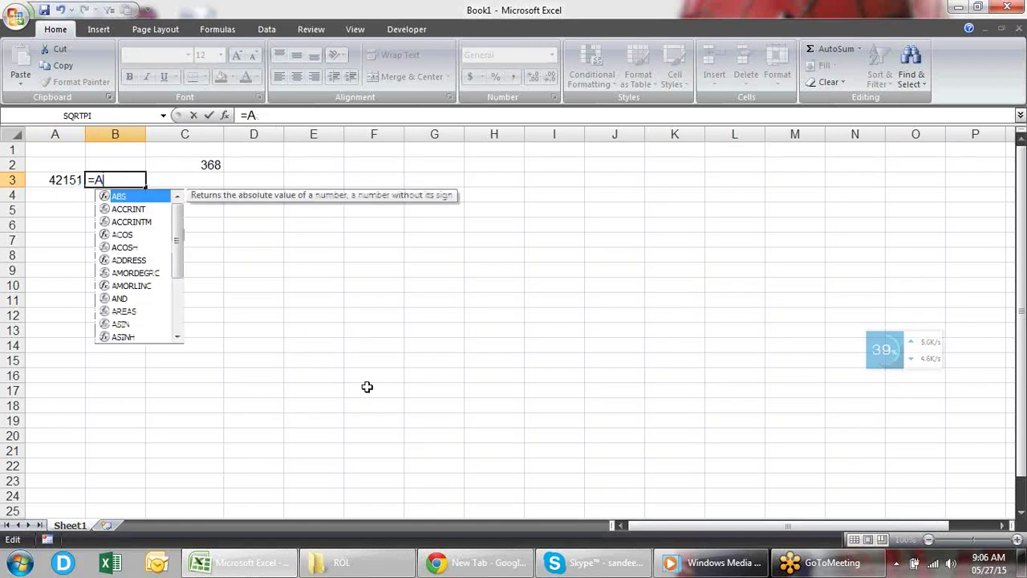
type("3+10")
key("Return")
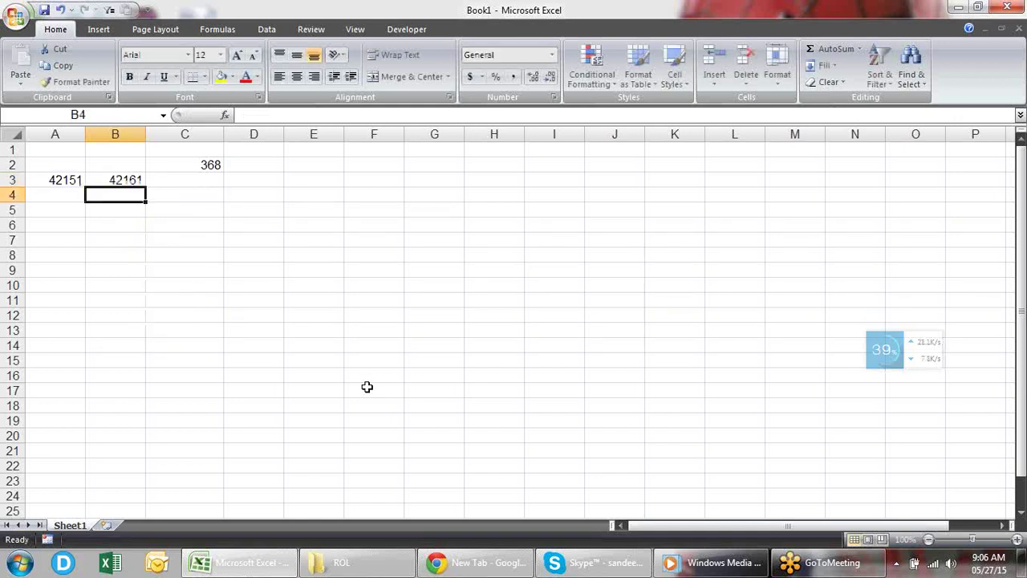
key("Up")
key("ctrl+shift+numbersign")
key("Left")
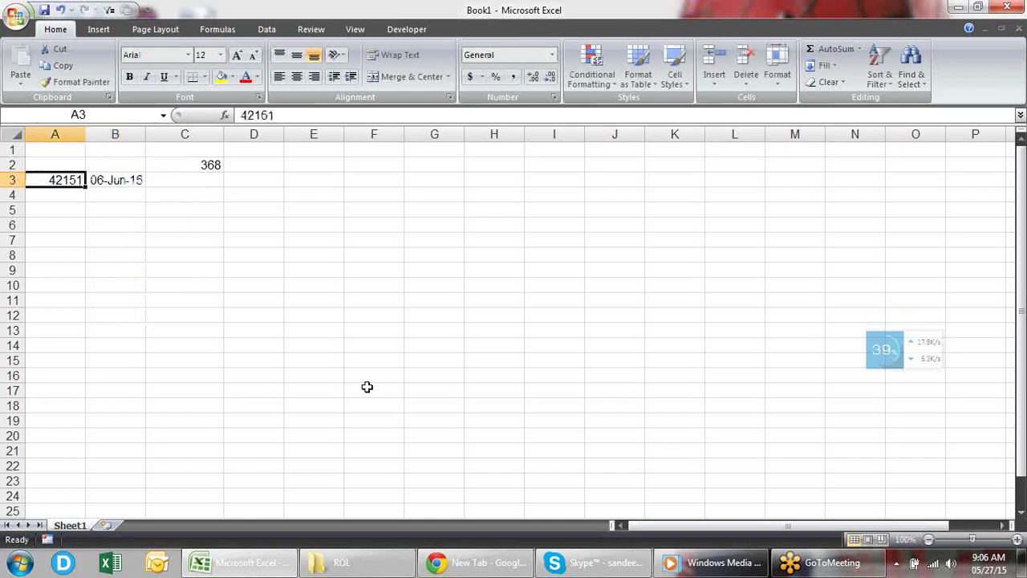
key("ctrl+shift+numbersign")
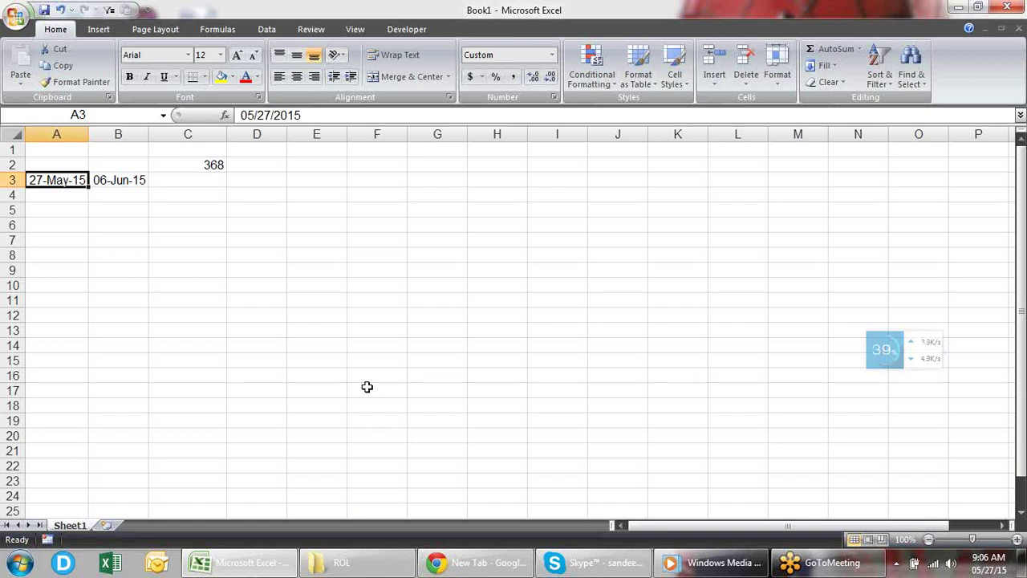
Enter =B3+10 in C3, giving 16-Jun-15, and check its serial number.
key("Right")
key("Right")
key("Down")
key("Up")
type("=")
key("Left")
type("+10")
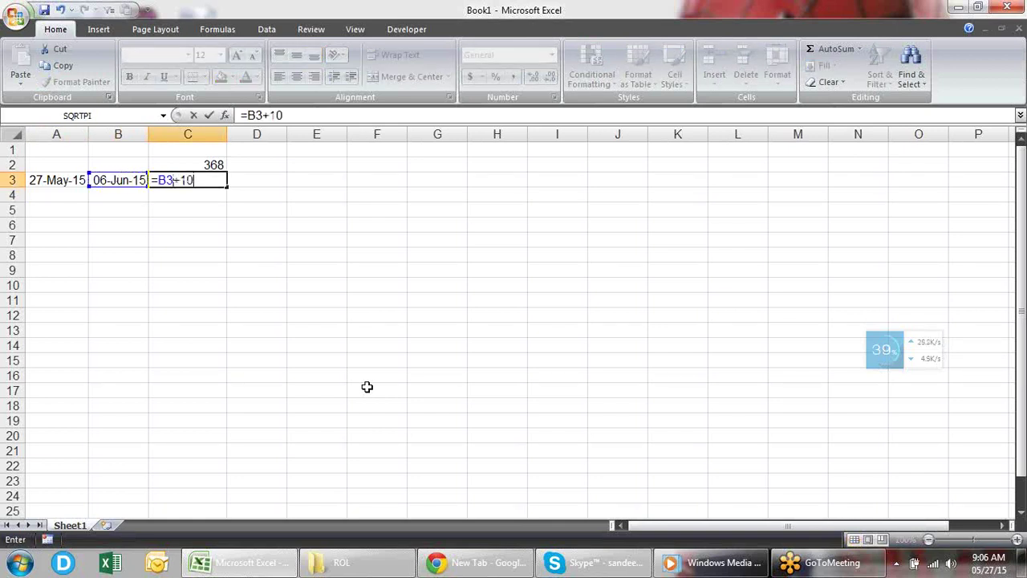
key("Return")
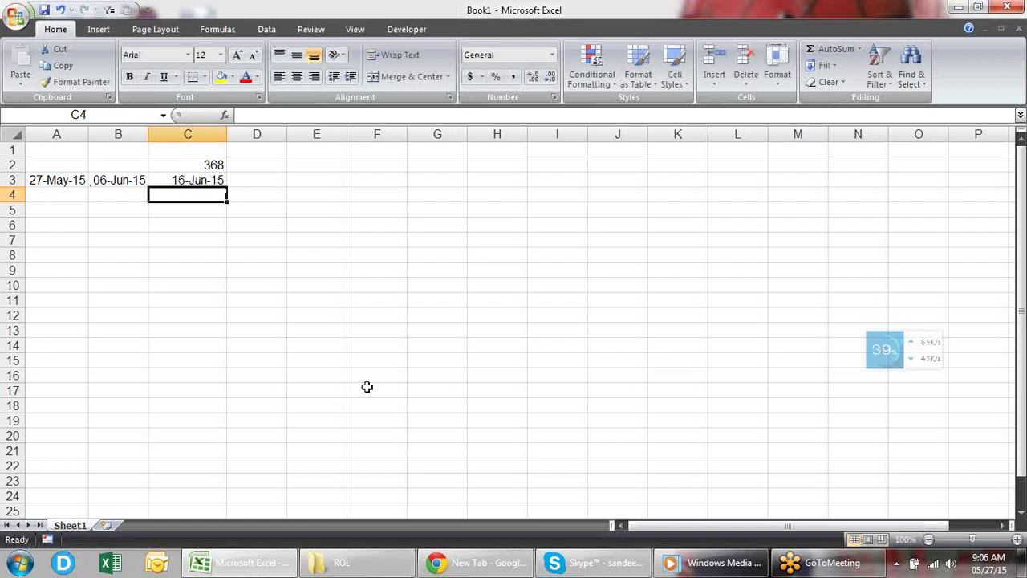
key("Up")
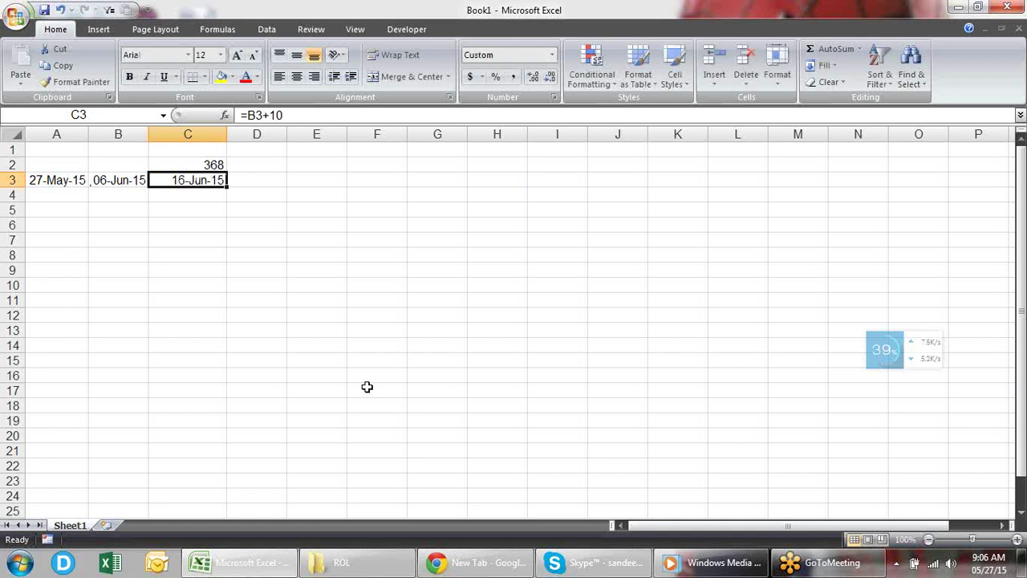
key("ctrl+shift+1")
Toggle C3 between serial and date display, then clear the old values in A2:D3.
key("ctrl+shift+grave")
key("ctrl+shift+3")
key("Down")
key("Down")
key("Up")
key("Up")
key("Left")
key("Left")
key("Right")
key("Up")
key("Left")
key("shift+Right")
key("shift+Right")
key("shift+Right")
key("shift+Down")
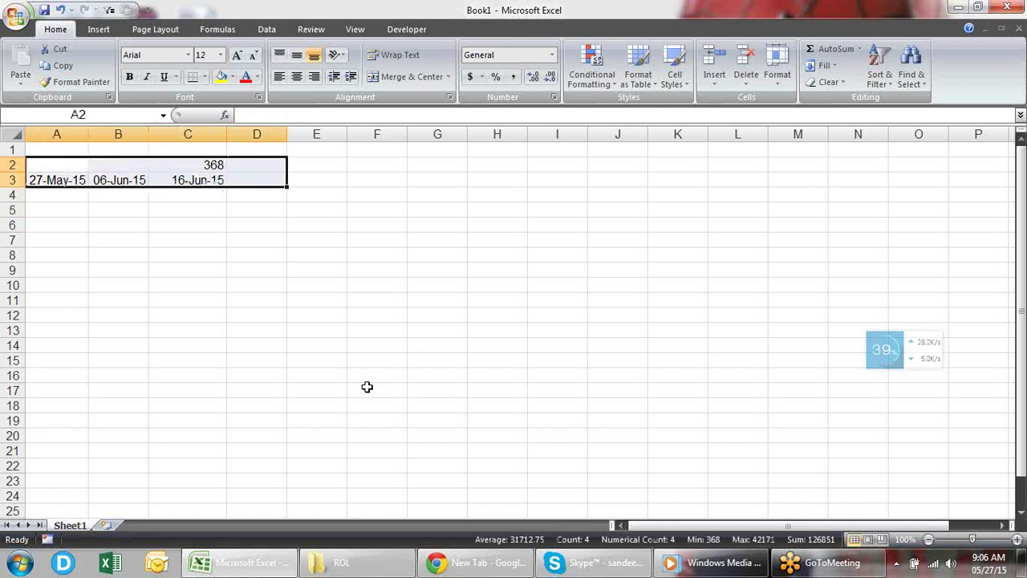
key("Delete")
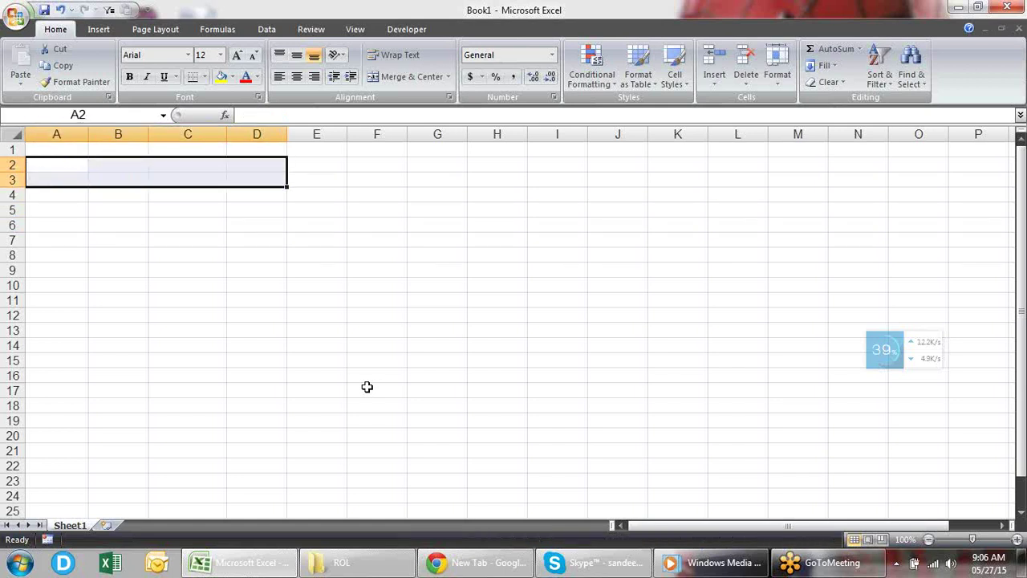
Put the current time, 9:06 AM, into B2 with Ctrl+Shift+;.
key("Down")
key("Up")
key("Right")
key("Right")
key("Left")
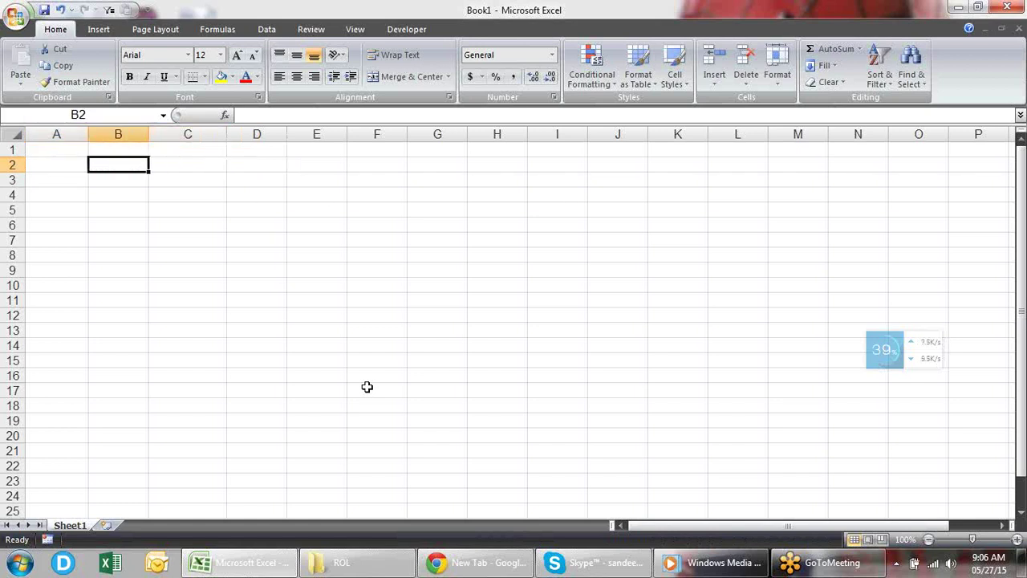
key("ctrl+semicolon")
key("Escape")
key("ctrl+shift+semicolon")
key("Return")
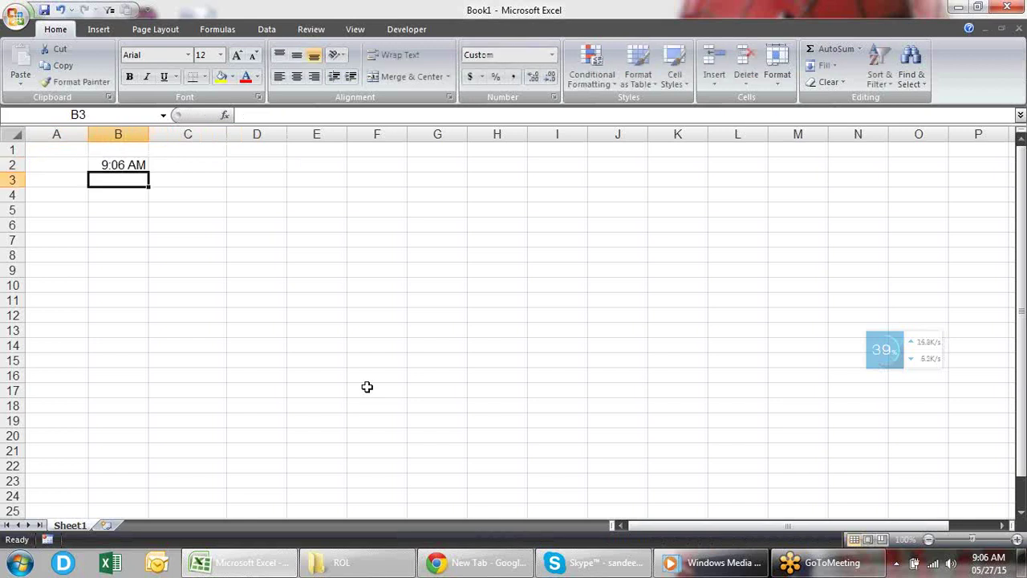
key("Up")
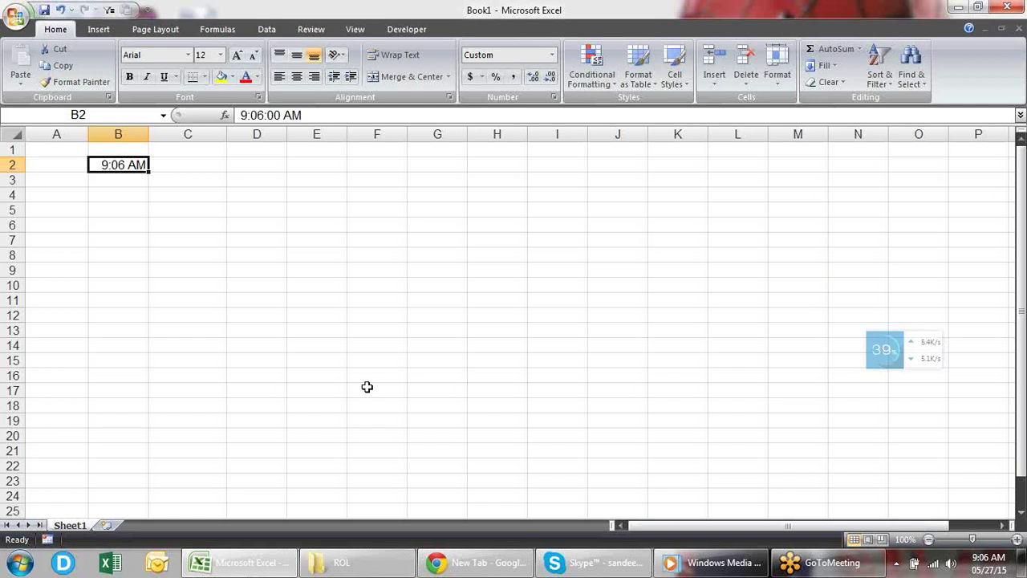
Enter =NOW() in B3, showing 27-May-15.
key("Down")
type("=")
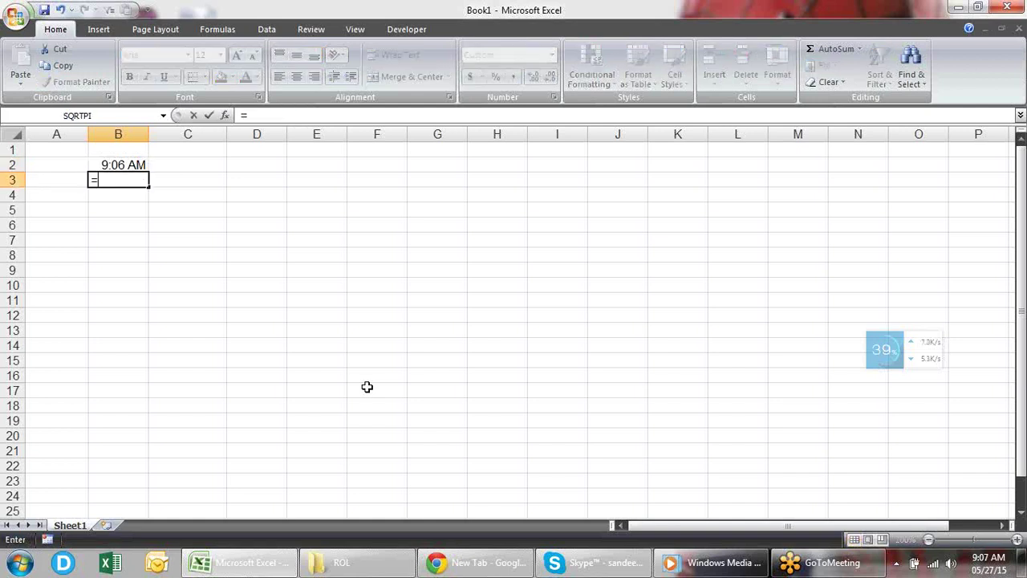
type("NOW(")
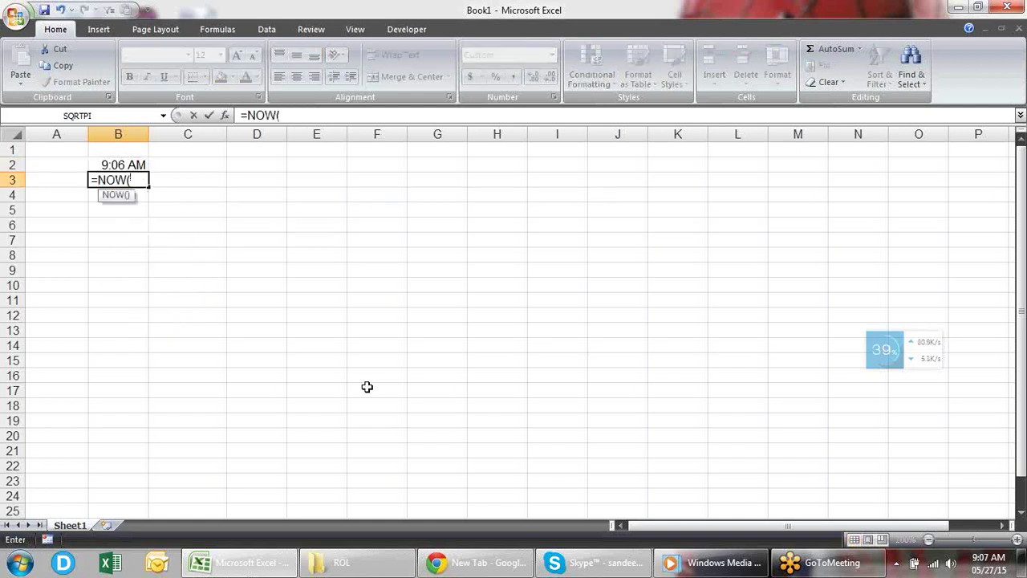
key("Return")
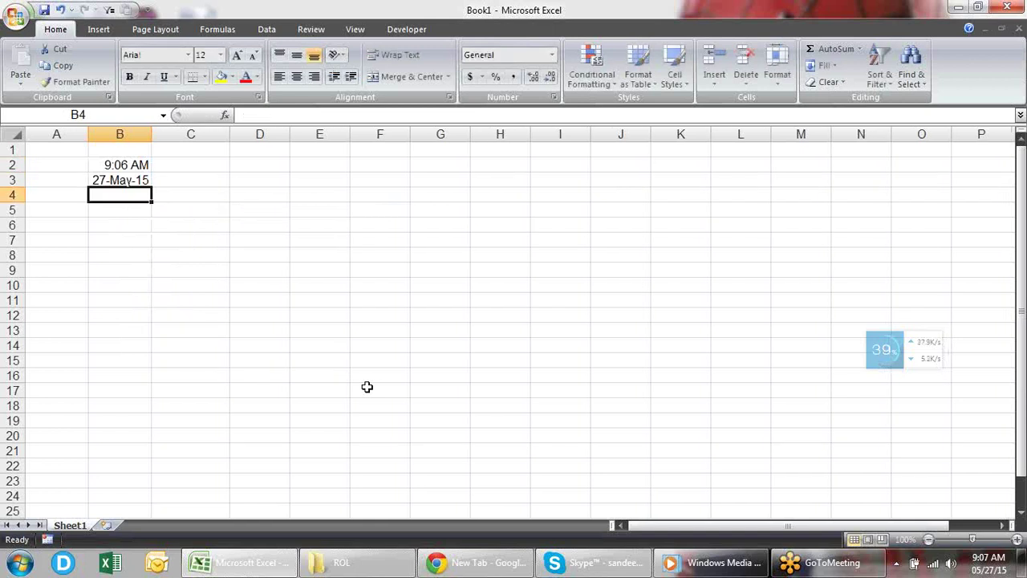
key("Up")
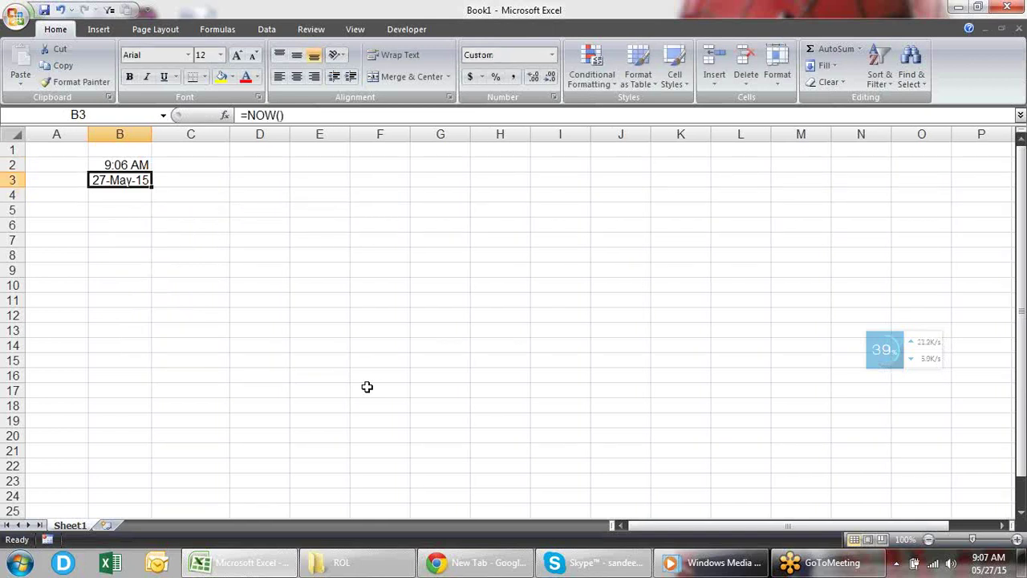
key("ctrl+c")
key("Right")
key("Escape")
Enter =NOW() in C6, showing 05/27/15 9:07.
type("=")
key("Escape")
key("Down")
key("Down")
key("Down")
type("=NOW(")
key("Return")
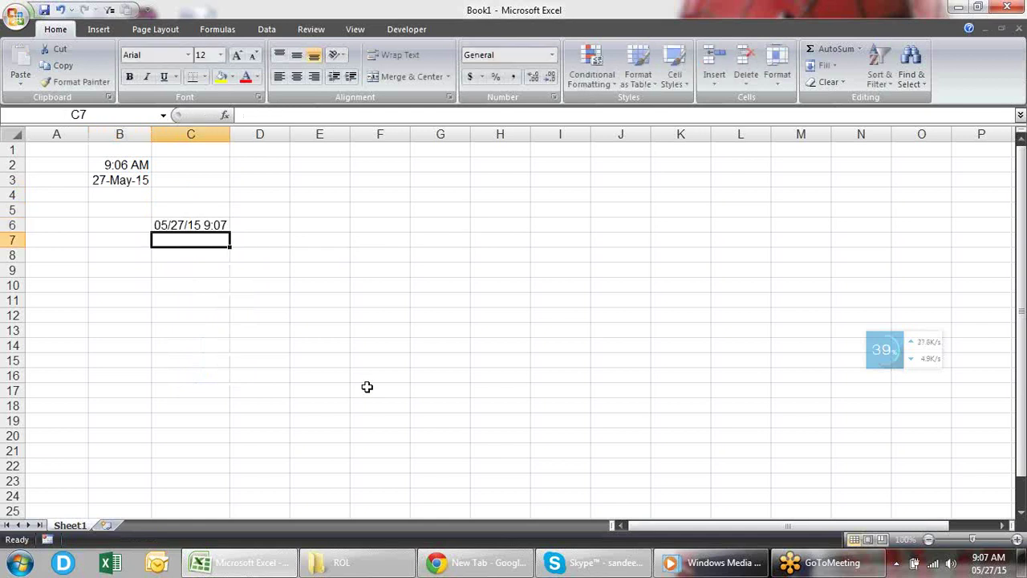
key("Up")
key("Left")
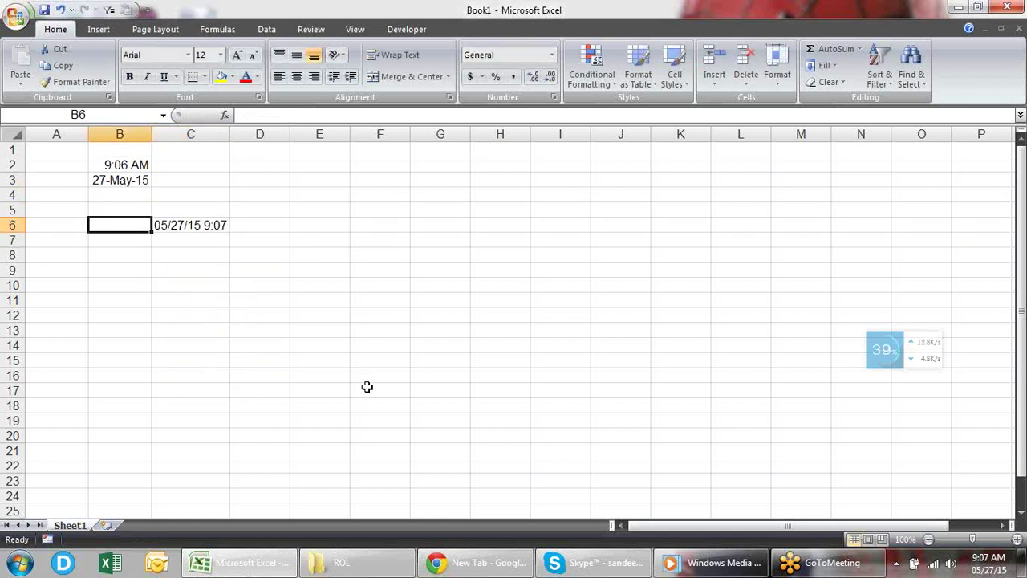
key("Up")
key("Up")
key("Up")
key("Up")
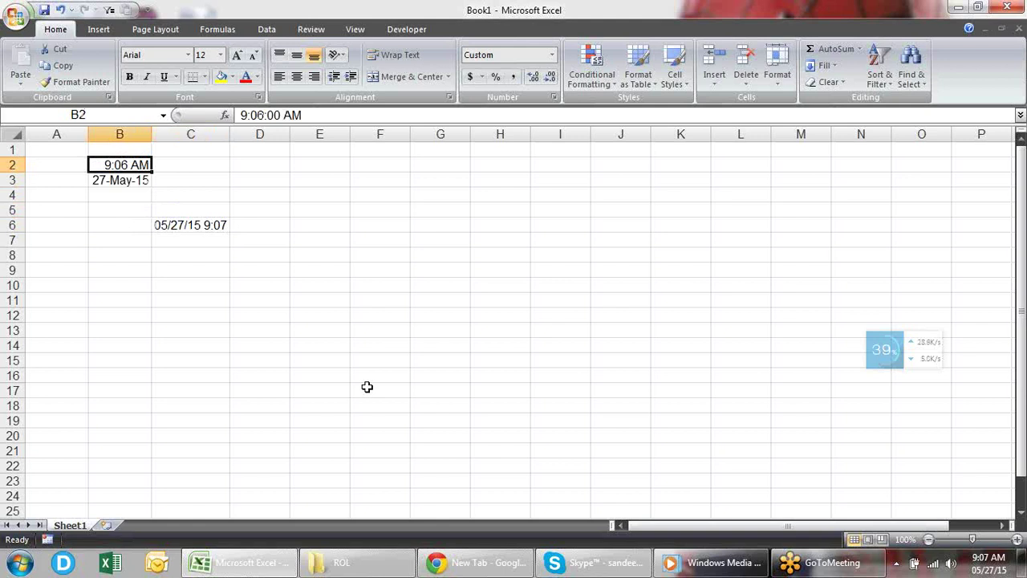
Move the B2 time into C5 and clear the NOW date from B3.
key("ctrl+x")
key("Right")
key("Right")
key("Left")
key("Down")
key("Down")
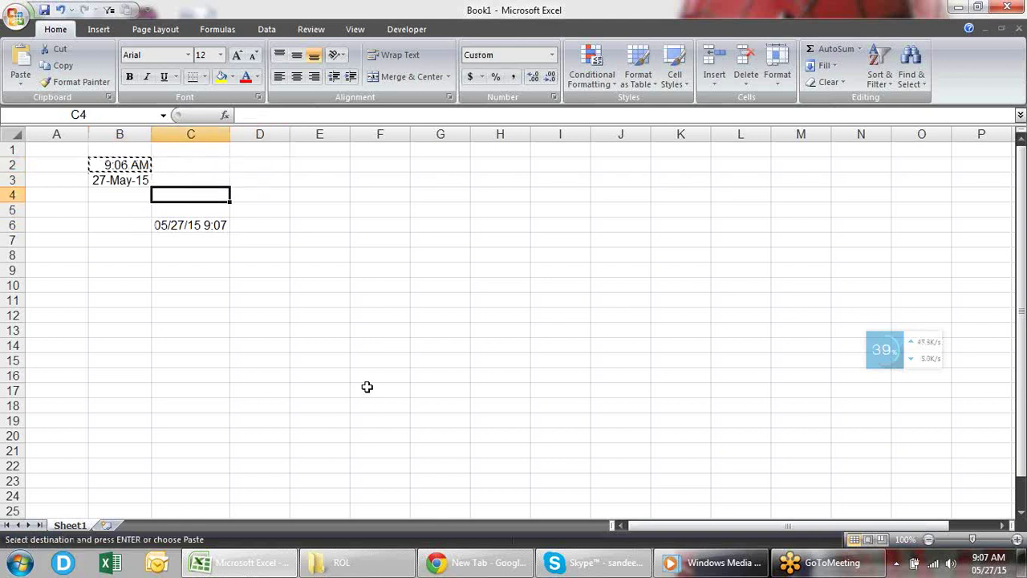
key("Down")
key("Return")
key("Up")
key("Up")
key("Left")
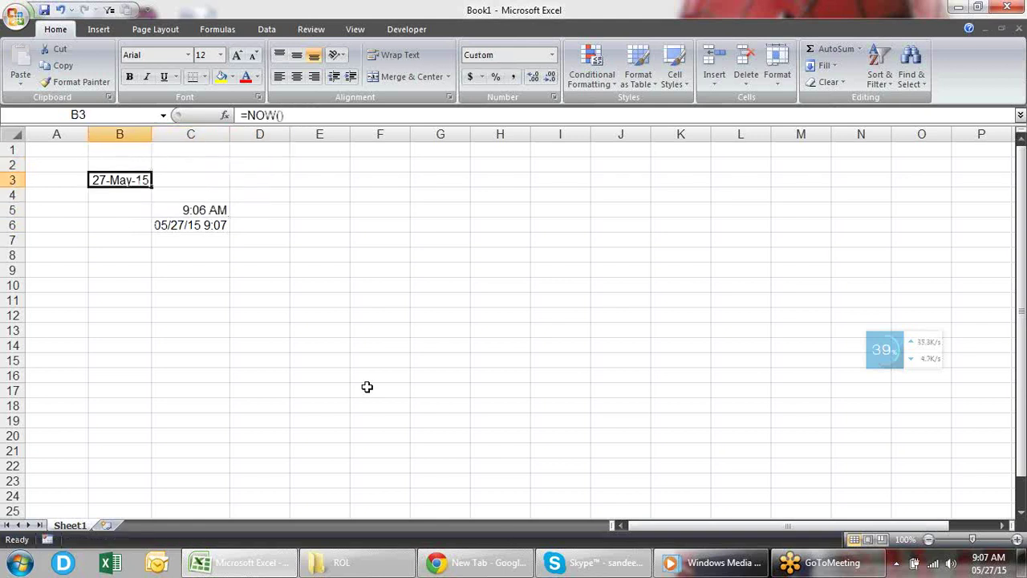
key("Delete")
Format C5:C6 as General serial numbers and widen column C to show decimals.
key("Right")
key("Right")
key("Down")
key("Down")
key("Left")
key("shift+Down")
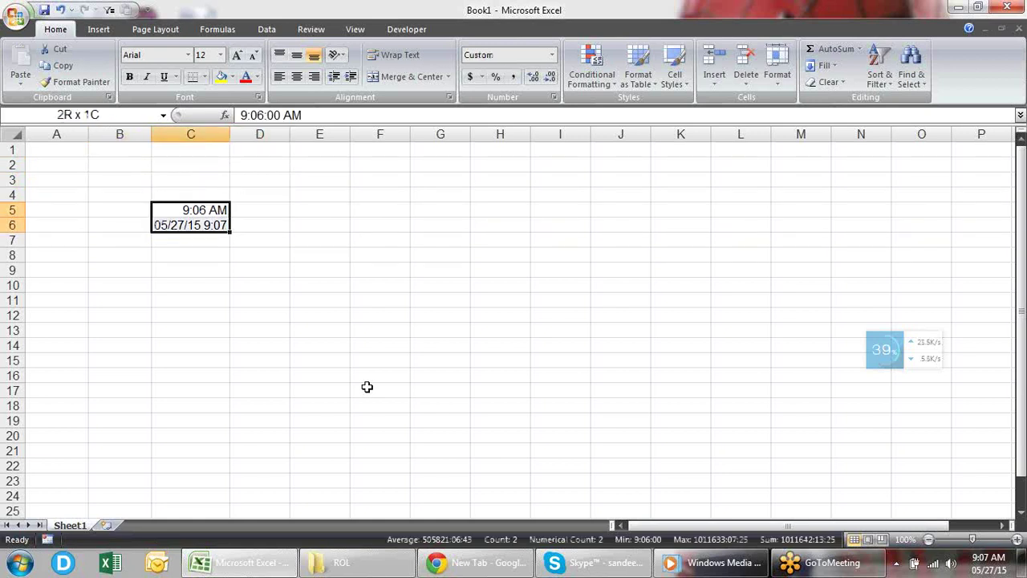
key("ctrl+shift+grave")
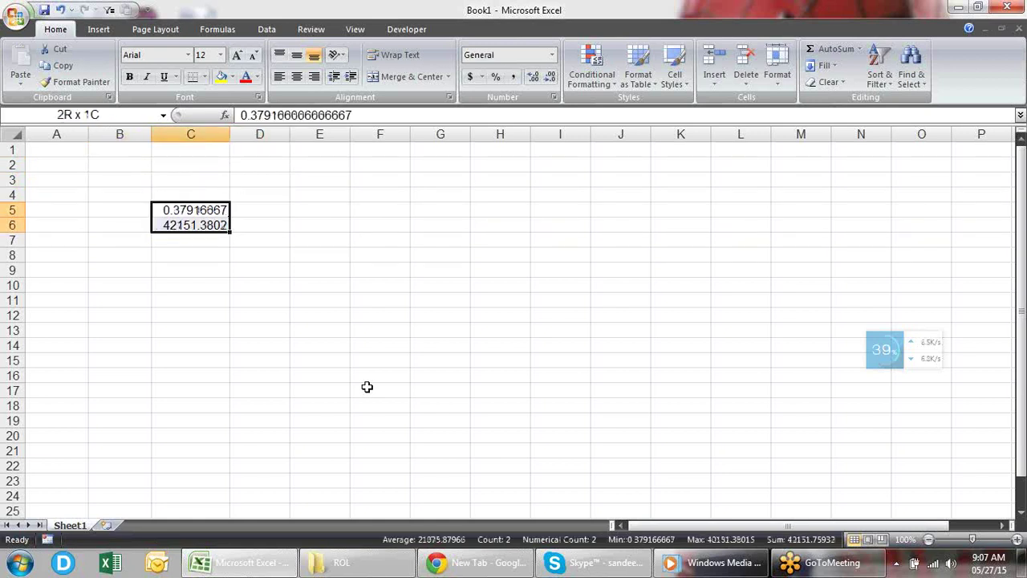
key("Down")
key("Down")
key("Down")
left_click_drag(231, 134, 265, 134)
Compare C5 in time, date and General formats, leaving it as 0.379166667.
left_click(204, 228)
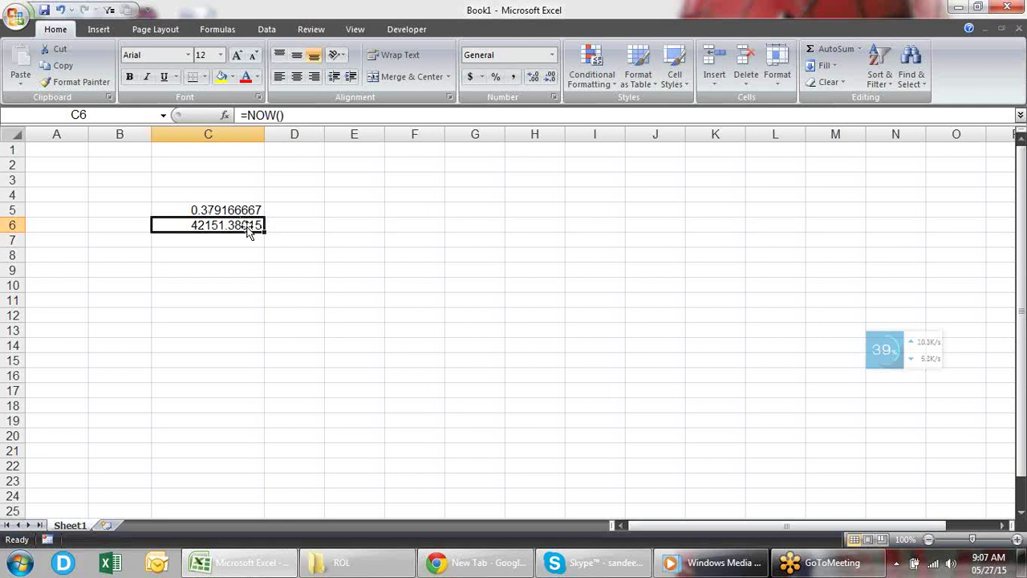
left_click(252, 208)
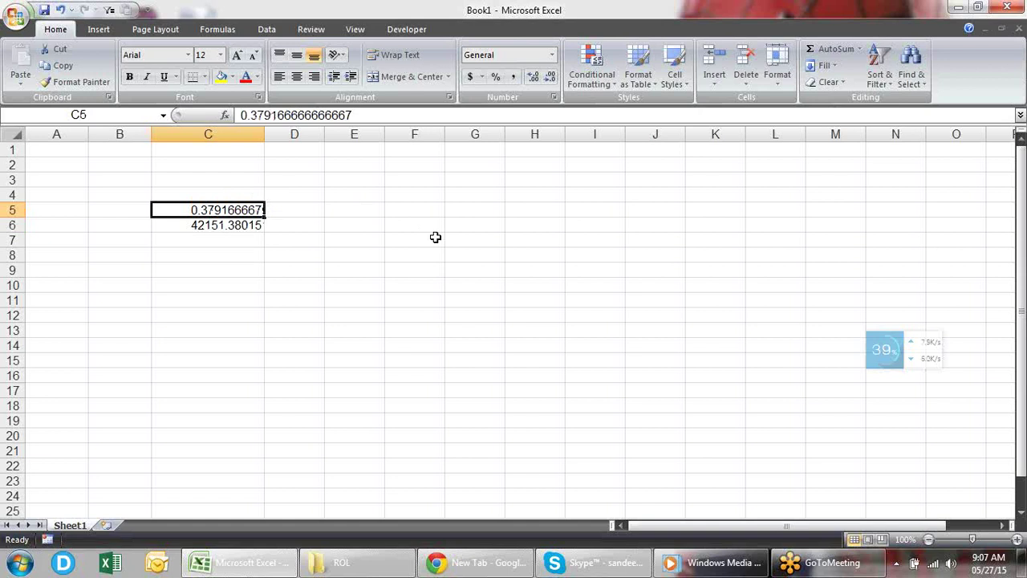
key("Down")
key("Up")
key("Down")
key("Up")
key("Right")
key("Left")
key("ctrl+shift+2")
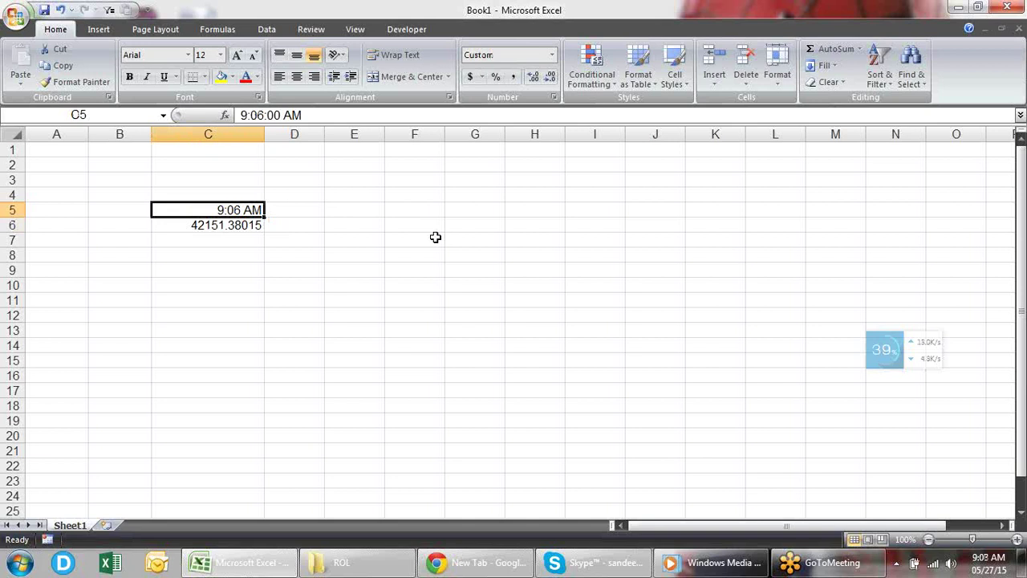
key("Right")
key("Left")
key("ctrl+shift+3")
key("ctrl+shift+grave")
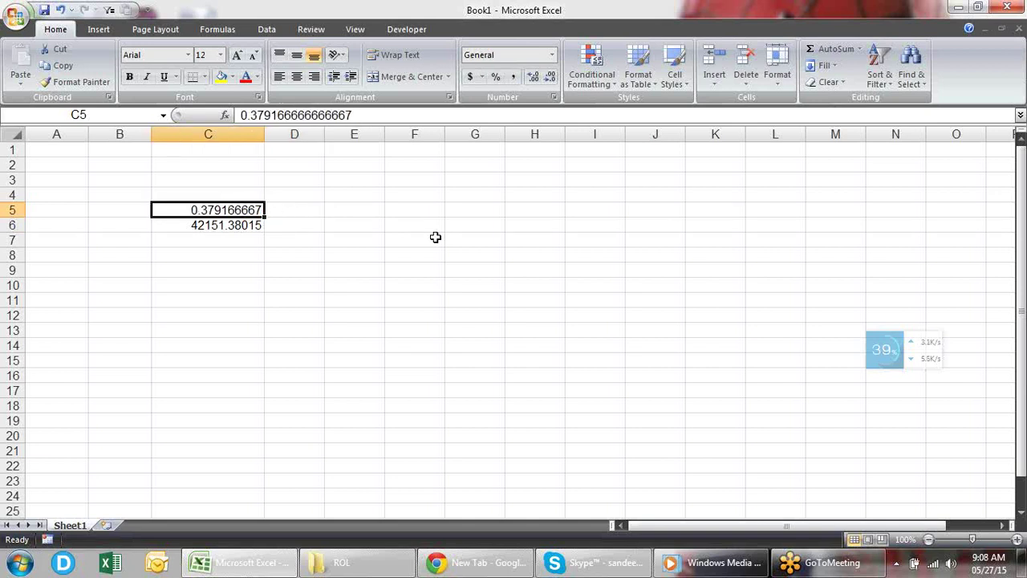
key("Right")
Enter the formula =C5+2 in D5.
type("=")
key("Left")
type("-2")
key("Return")
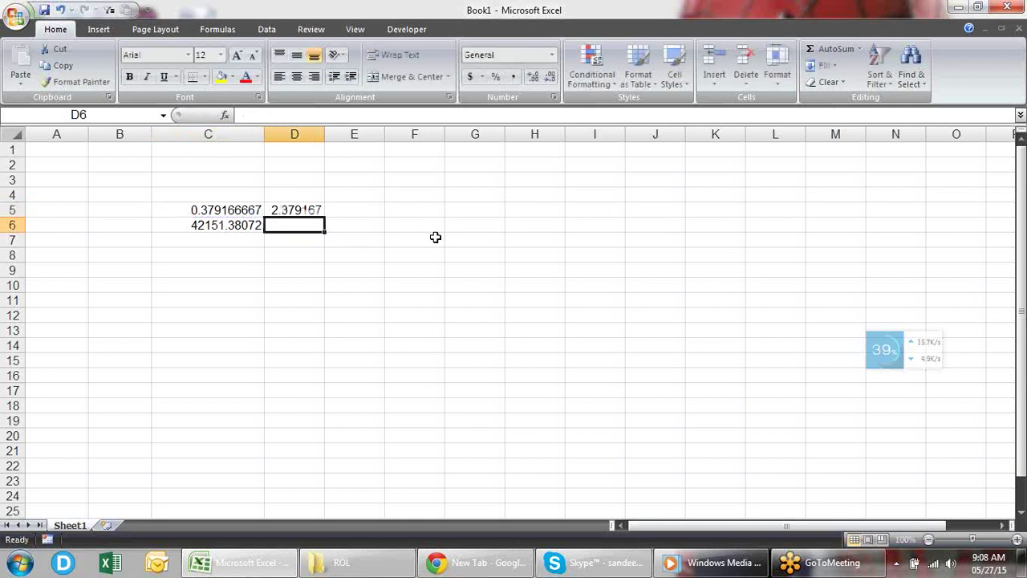
key("Up")
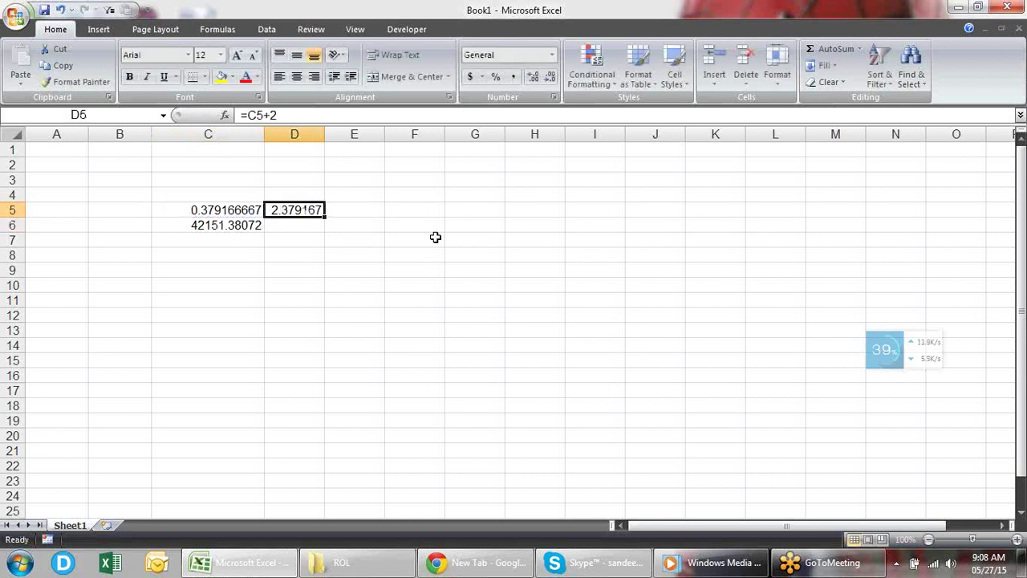
Try time format on D5 and C5, then return both to General, showing 2.379167.
key("ctrl+shift+2")
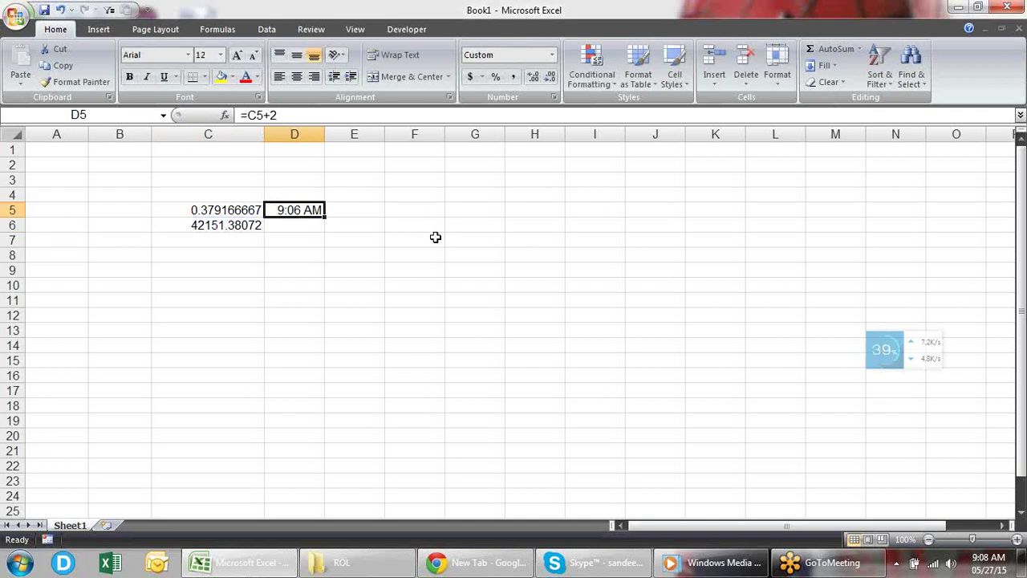
key("Left")
key("ctrl+shift+2")
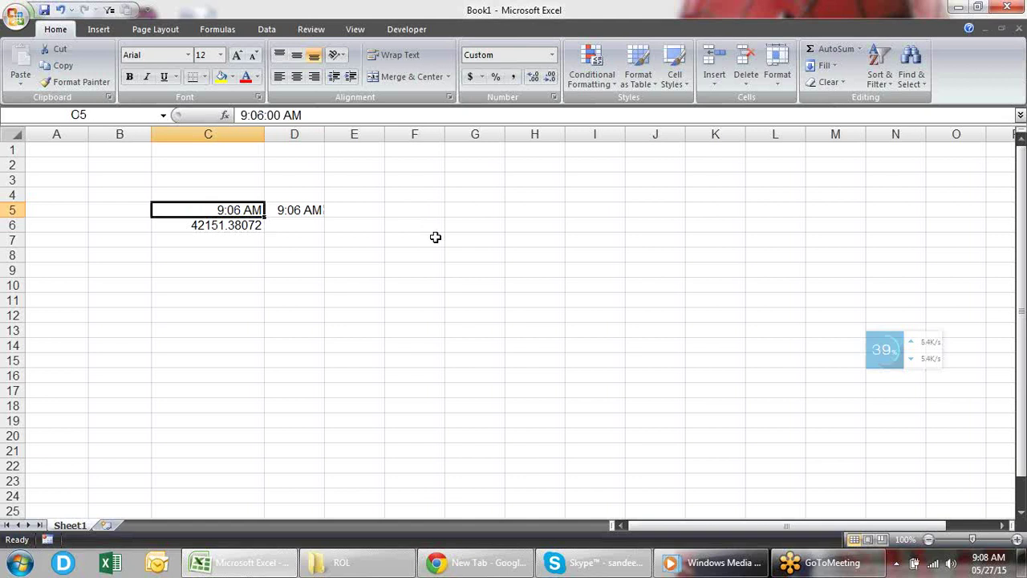
key("ctrl+shift+grave")
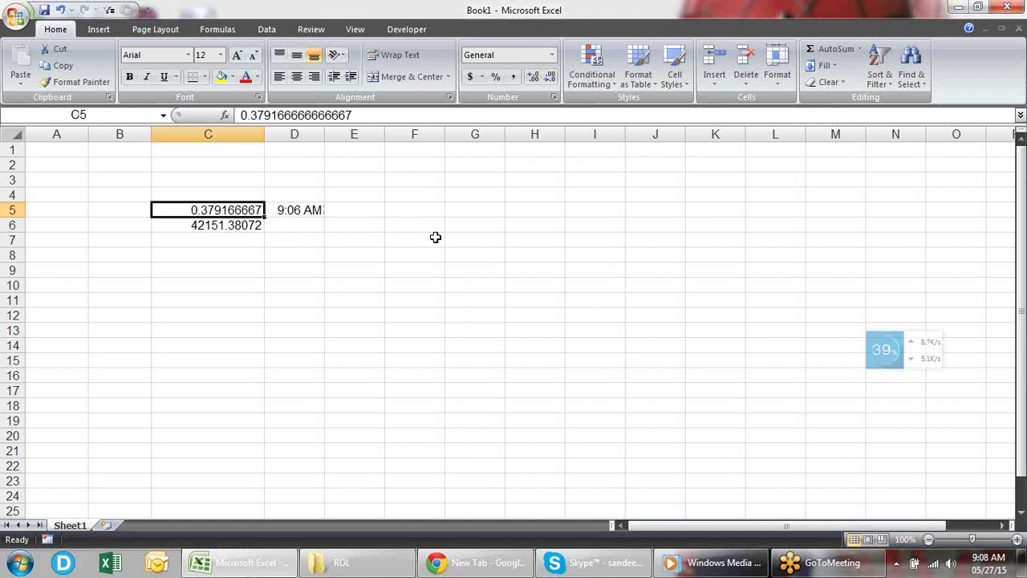
key("Right")
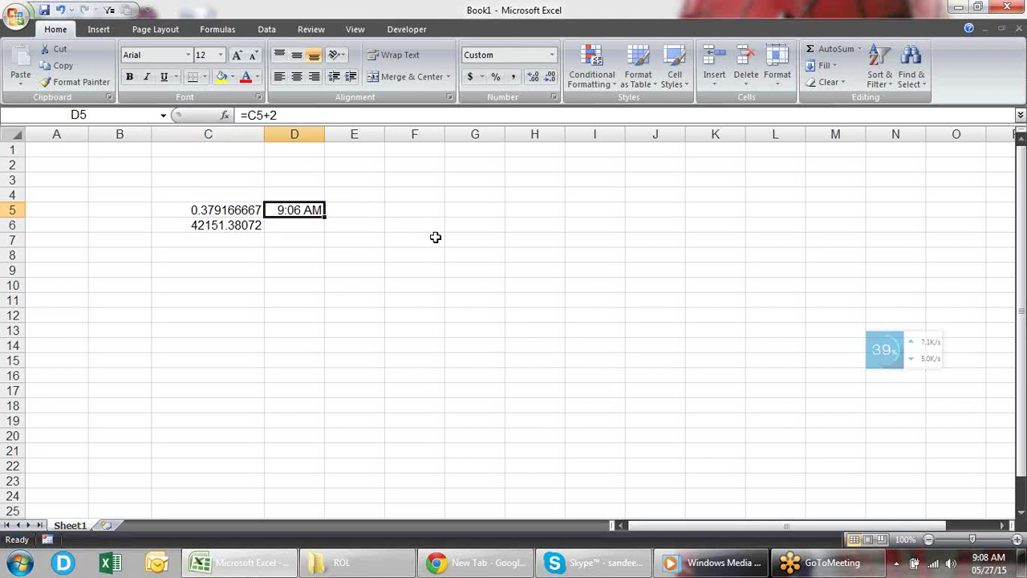
key("ctrl+shift+grave")
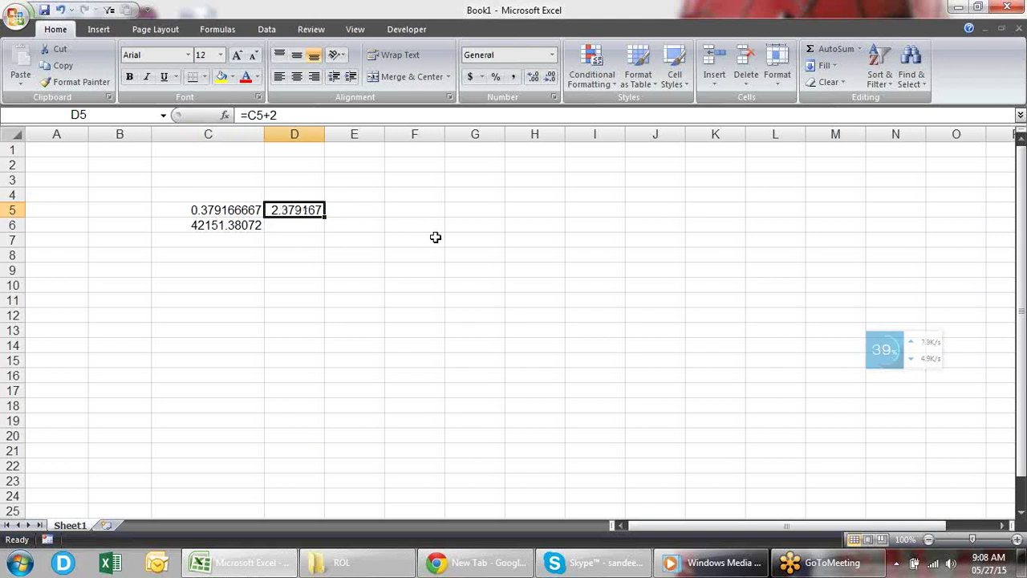
Enter =C5+(2/24) in D5, correcting the hour fraction from 1/24 to 2/24.
type("=")
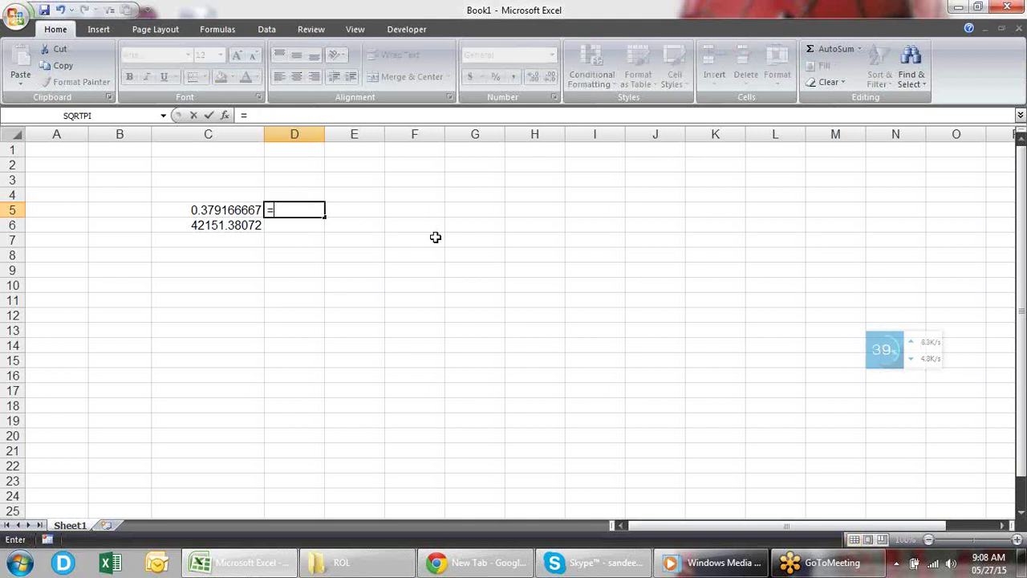
key("Left")
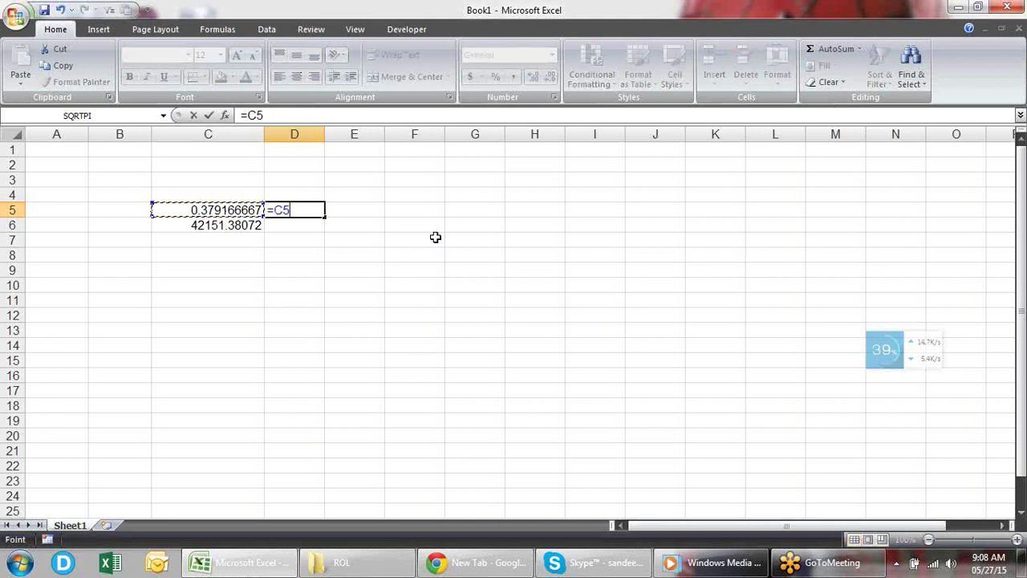
type("+")
type("(")
type("1")
type("/24")
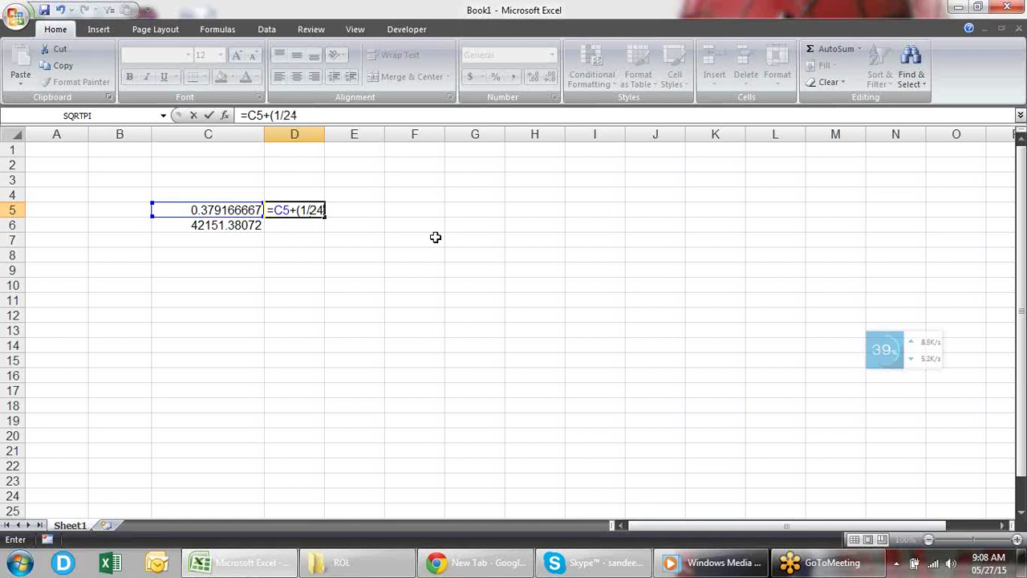
type(")")
left_click(307, 210)
key("BackSpace")
type("2")
key("Return")
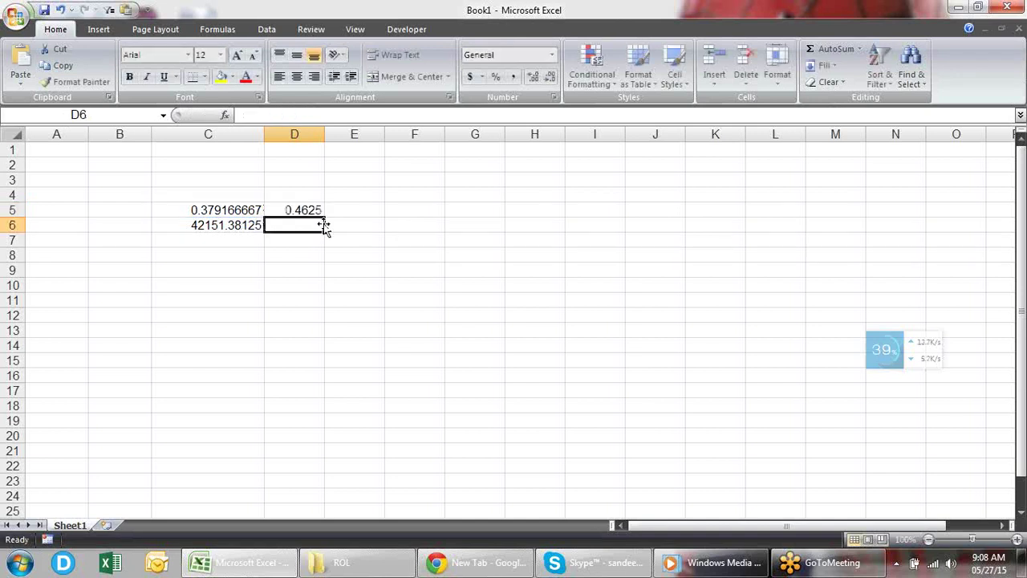
Format D5 and C5 as clock times, showing 11:06 AM and 9:06 AM.
key("Up")
key("ctrl+shift+2")
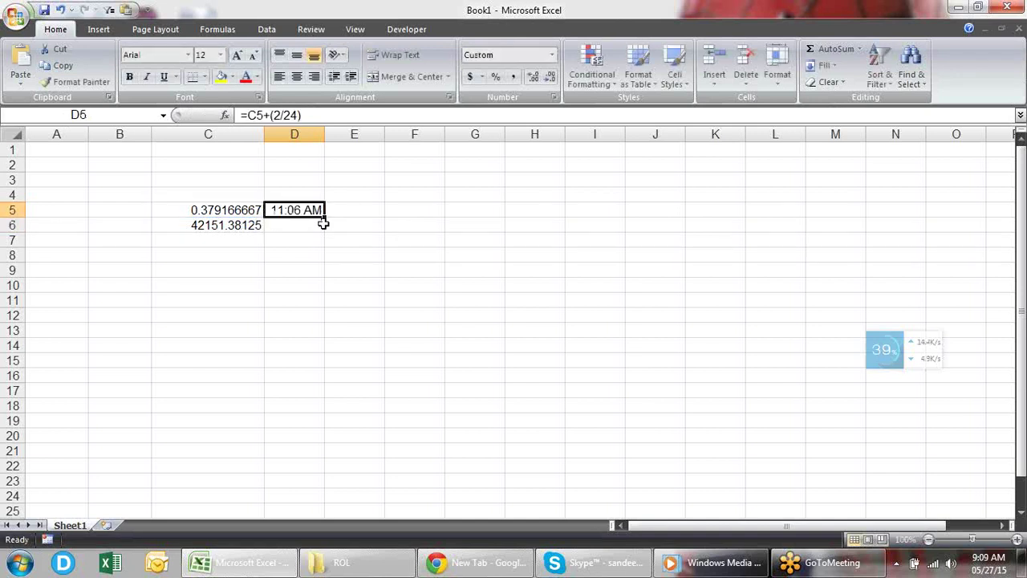
key("Left")
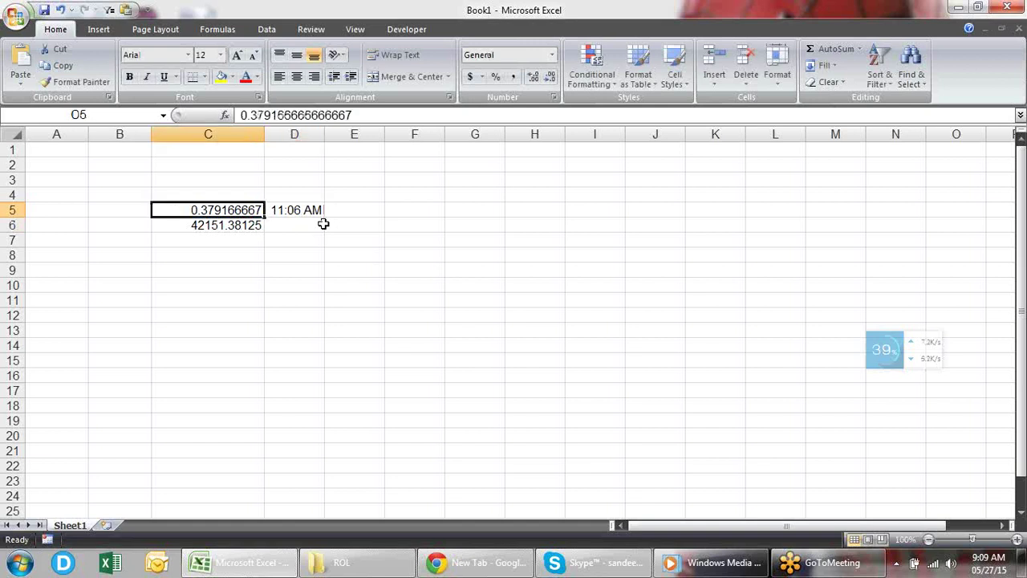
key("ctrl+shift+1")
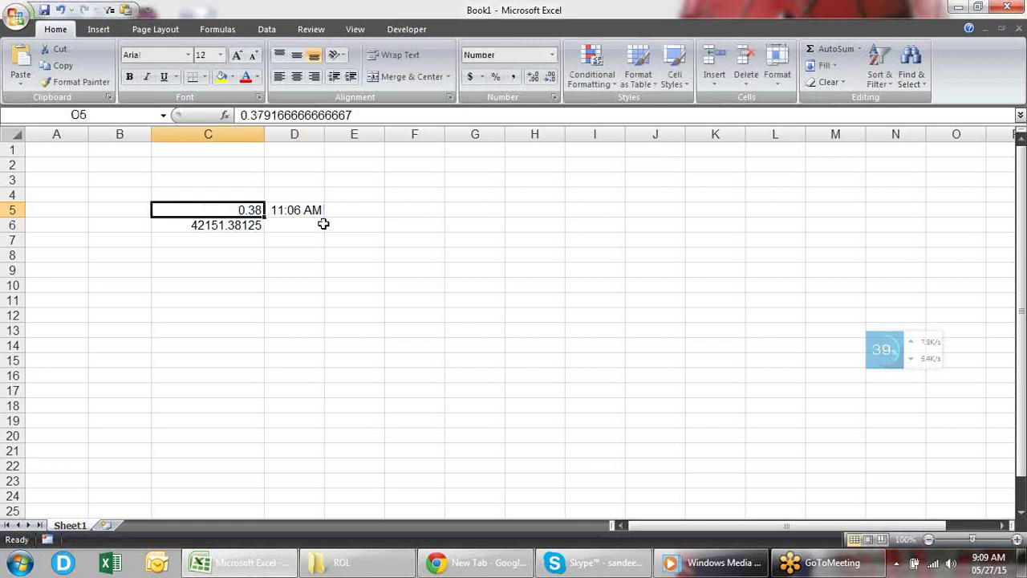
key("ctrl+shift+2")
key("Right")
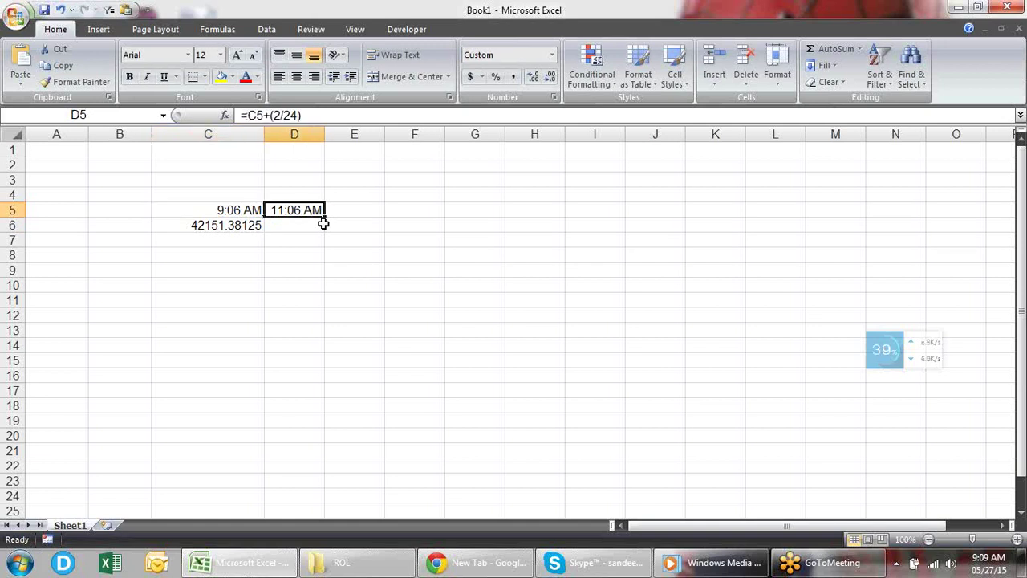
key("F2")
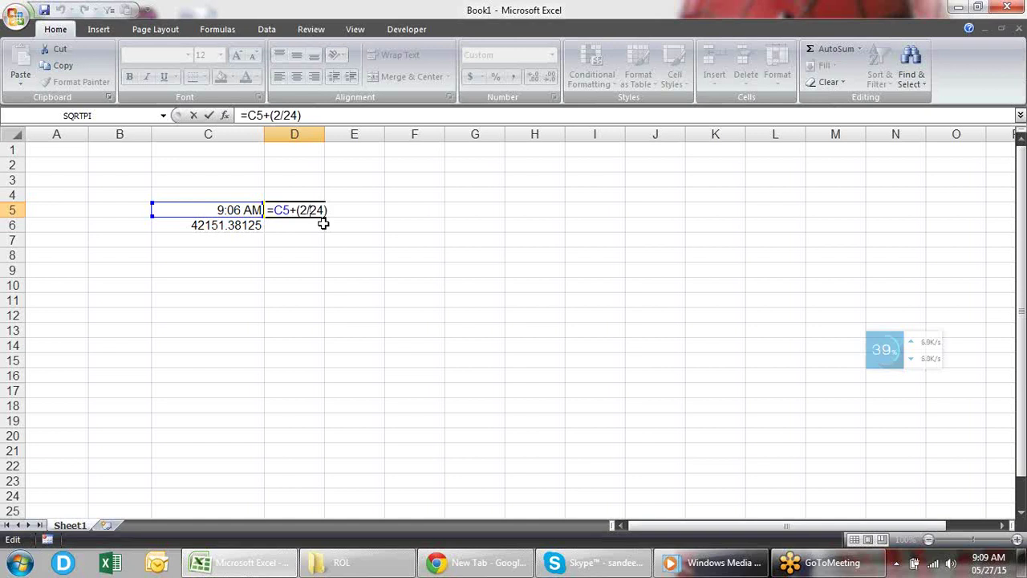
Change D5 to =C5+(2/(24*60)) to add two minutes, giving 9:08 AM.
type("(24")
type("-")
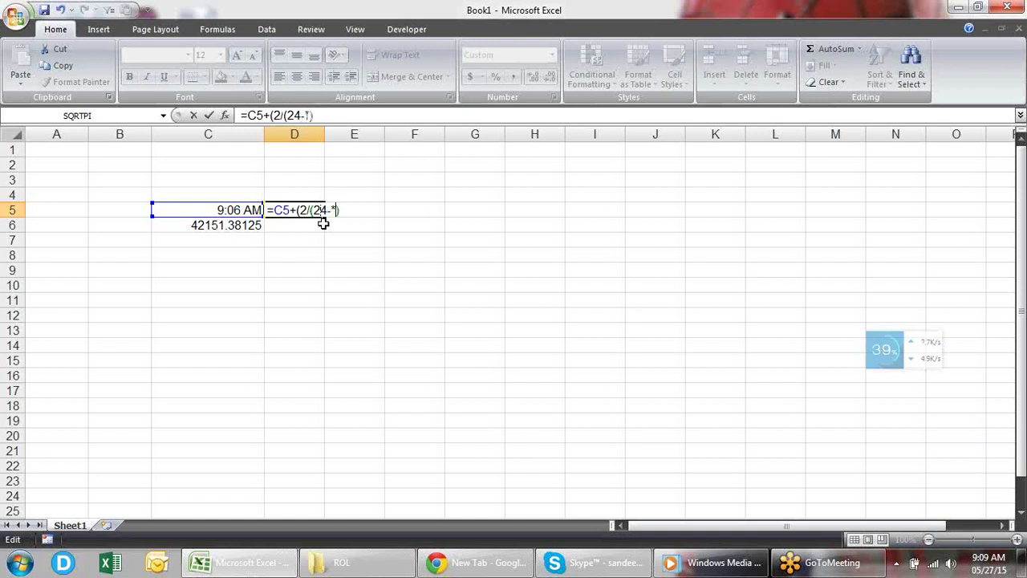
key("BackSpace")
key("BackSpace")
type("*60)")
key("Return")
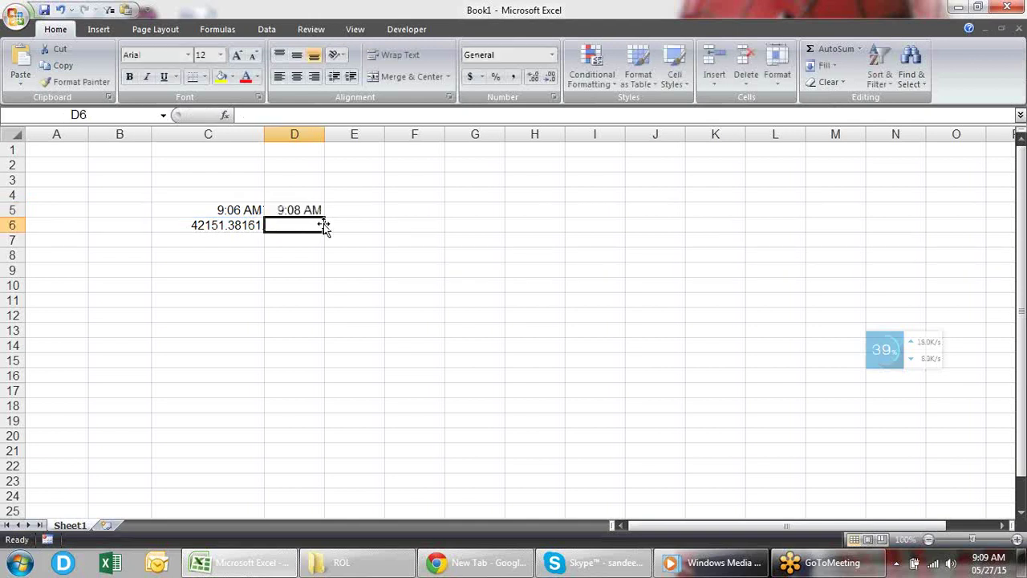
key("Up")
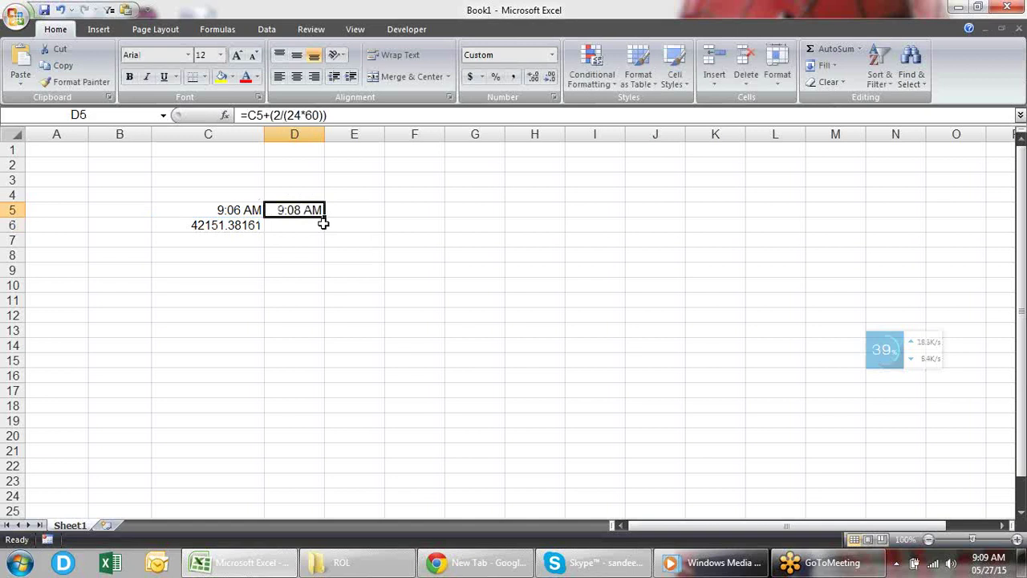
Clear the time examples from C5:D6.
key("Left")
left_click(324, 224, "shift")
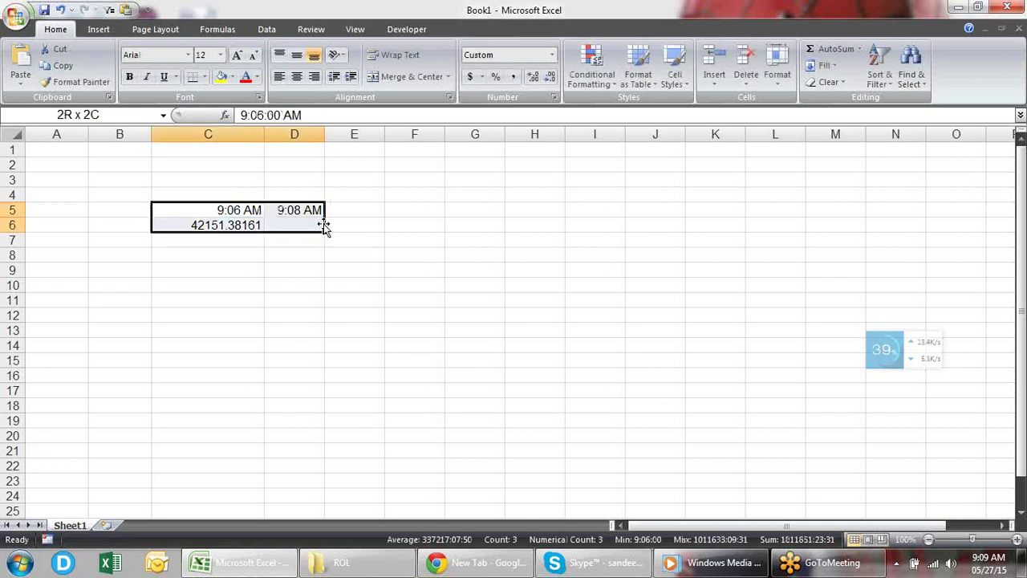
key("Delete")
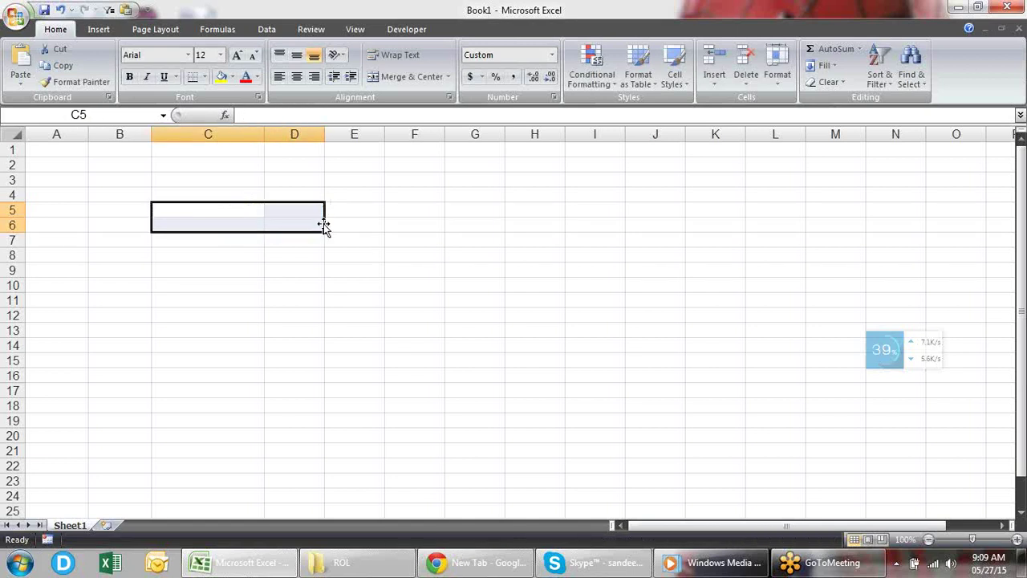
Insert today's date, 27-May-15, into A3 with Ctrl+;.
key("Home")
key("Up")
key("Up")
key("Up")
key("Down")
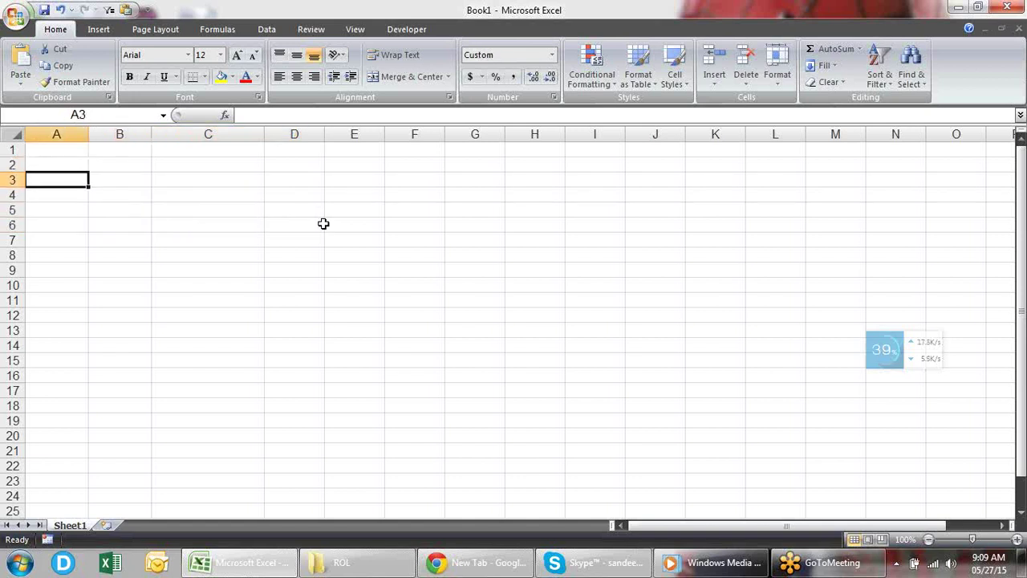
key("ctrl+semicolon")
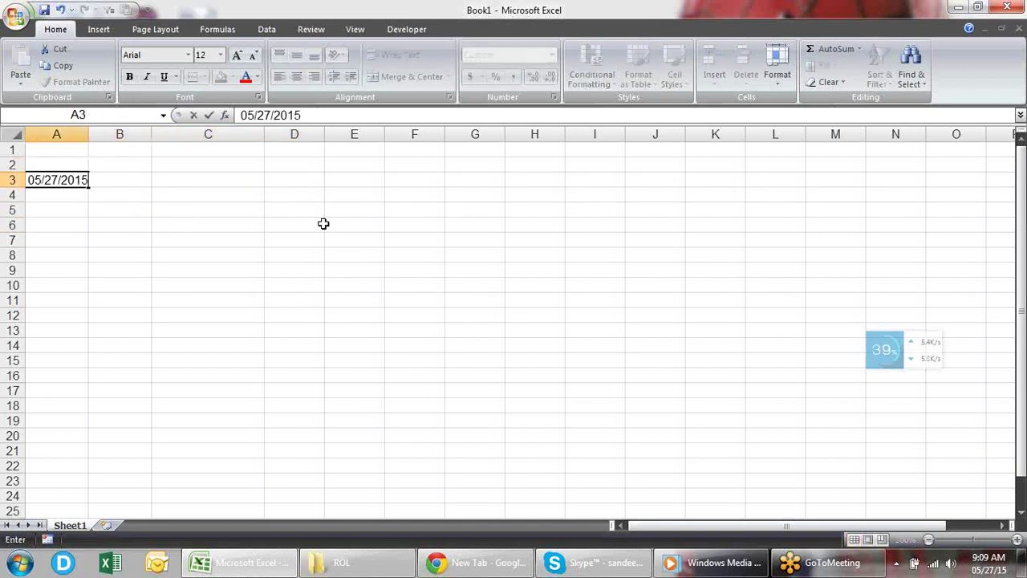
key("Tab")
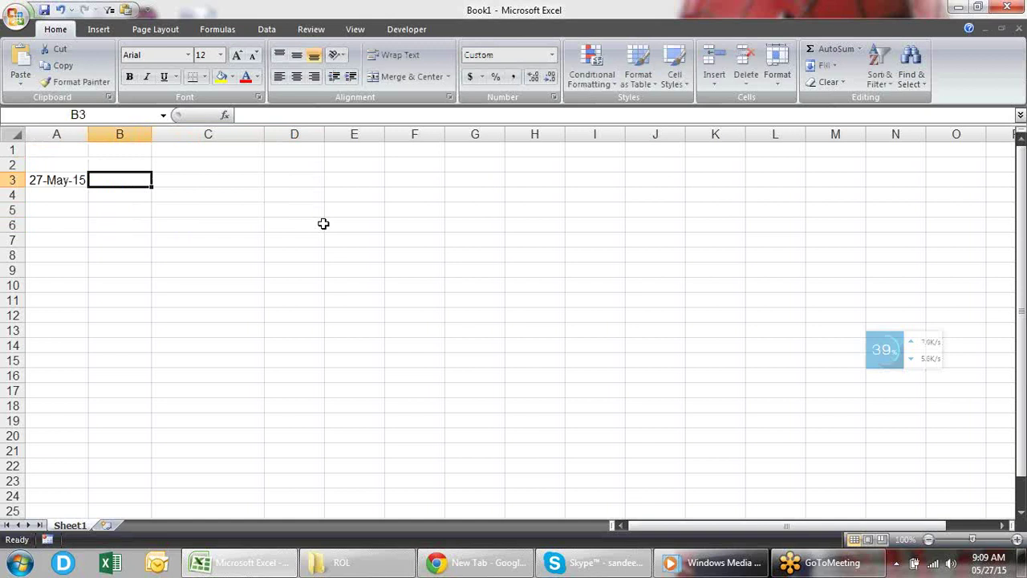
Type the headers DAY, MONTH and YEAR across B2:D2.
key("Up")
type("DAY")
key("Tab")
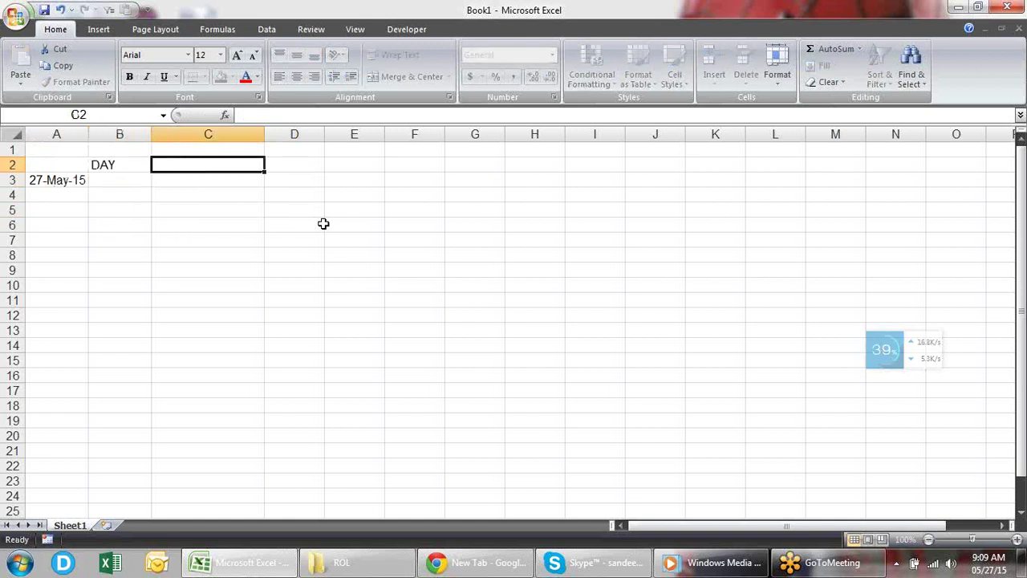
type("MONTHY")
key("BackSpace")
key("Tab")
type("YEAR")
key("Return")
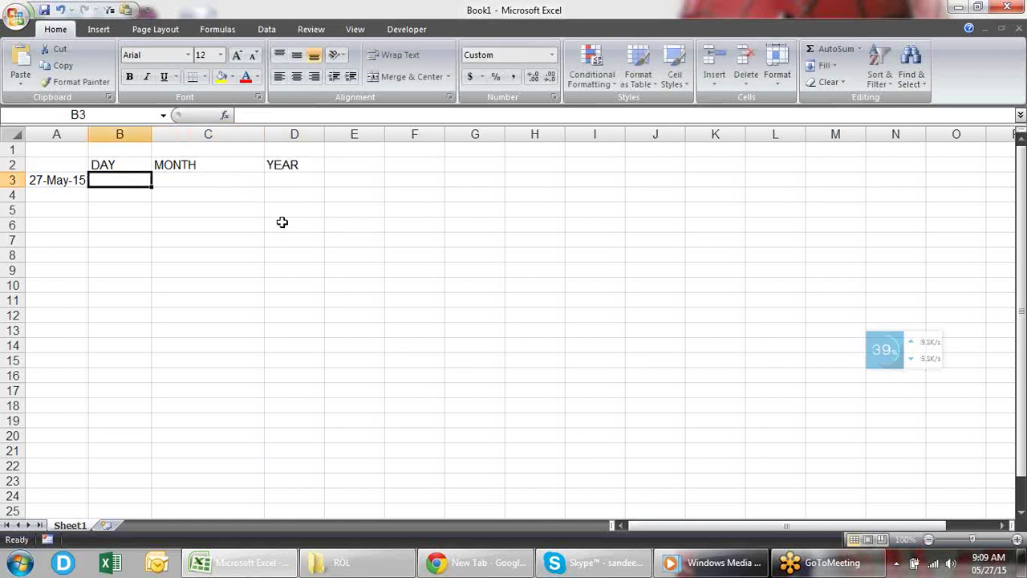
Enter =DAY(A3) in B3, showing 27, and set B3:D3 to General format.
type("=DAY(")
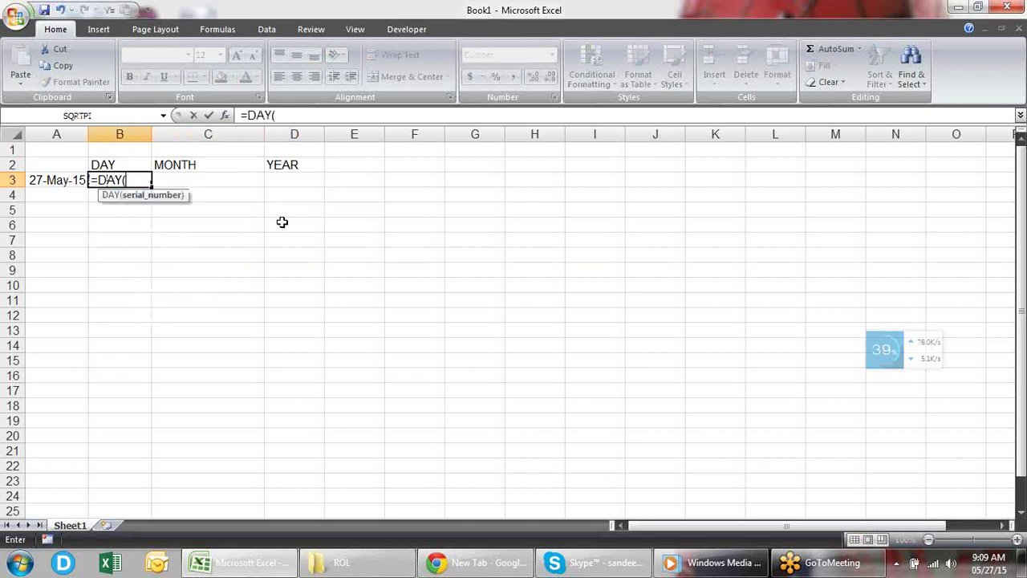
type("A3")
key("Return")
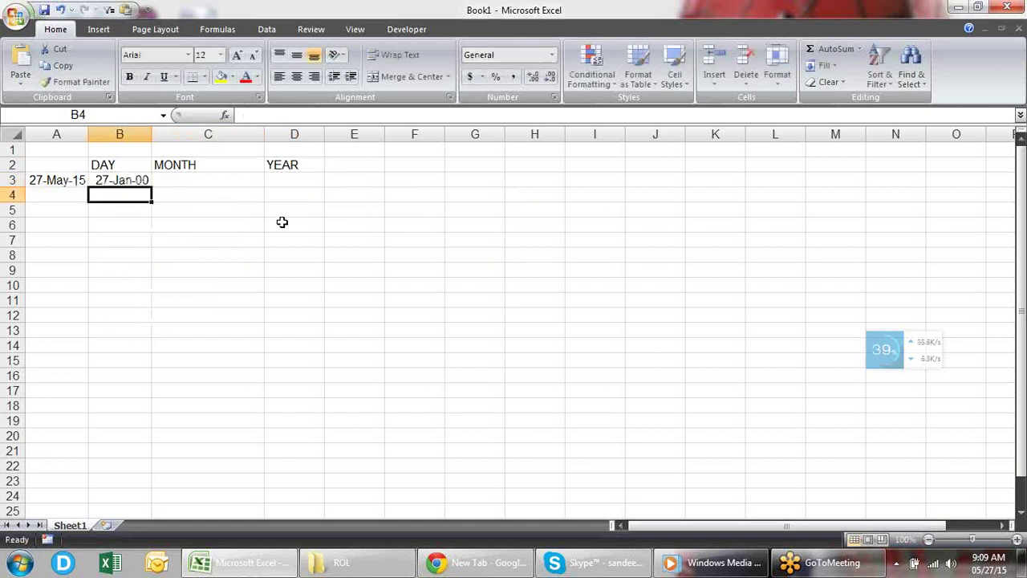
key("Up")
key("shift+Right")
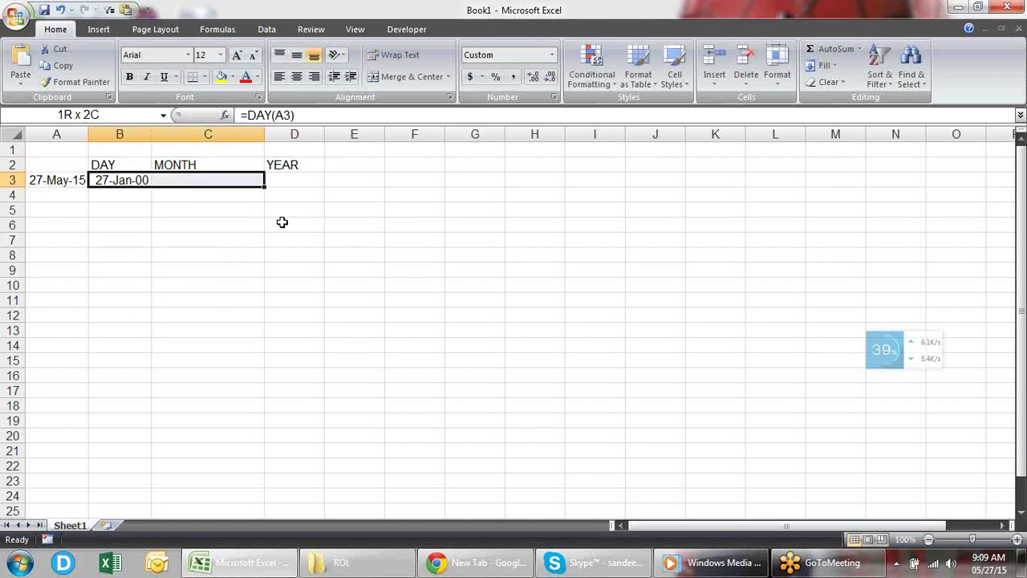
key("shift+Right")
key("shift+Left")
key("ctrl+shift+grave")
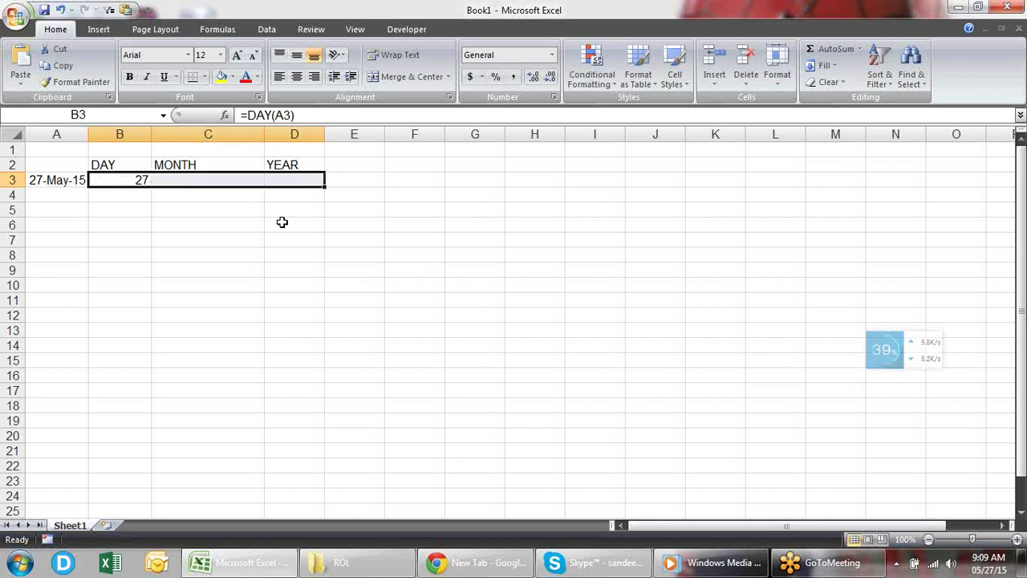
Enter =MONTH(A3) in C3 and =YEAR(A3) in D3, giving 5 and 2015.
key("Right")
type("=")
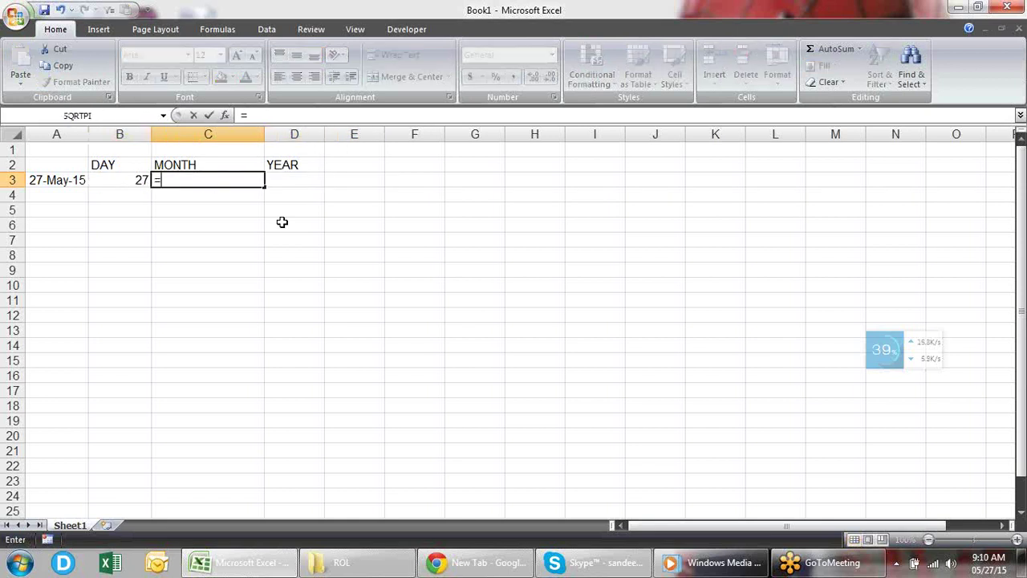
type("MONTH(")
key("Left")
key("Left")
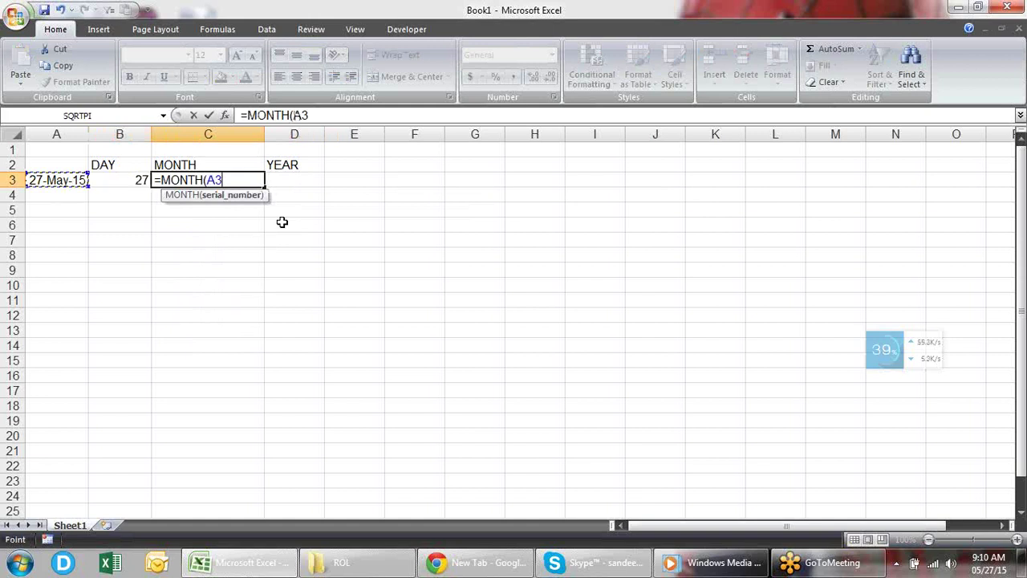
key("Return")
key("Up")
key("Right")
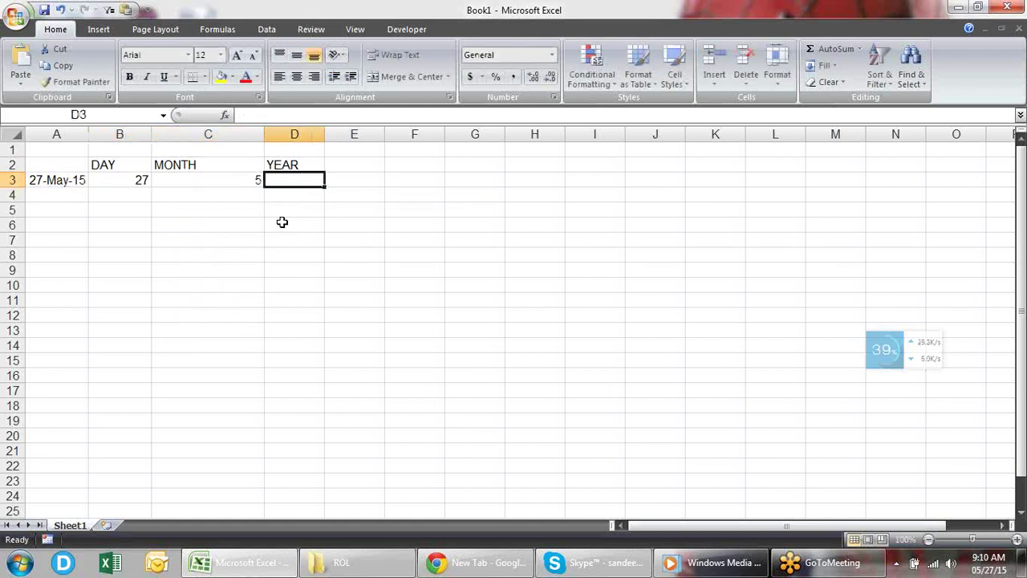
type("=YEAR(")
key("Left")
key("Left")
key("Left")
key("Return")
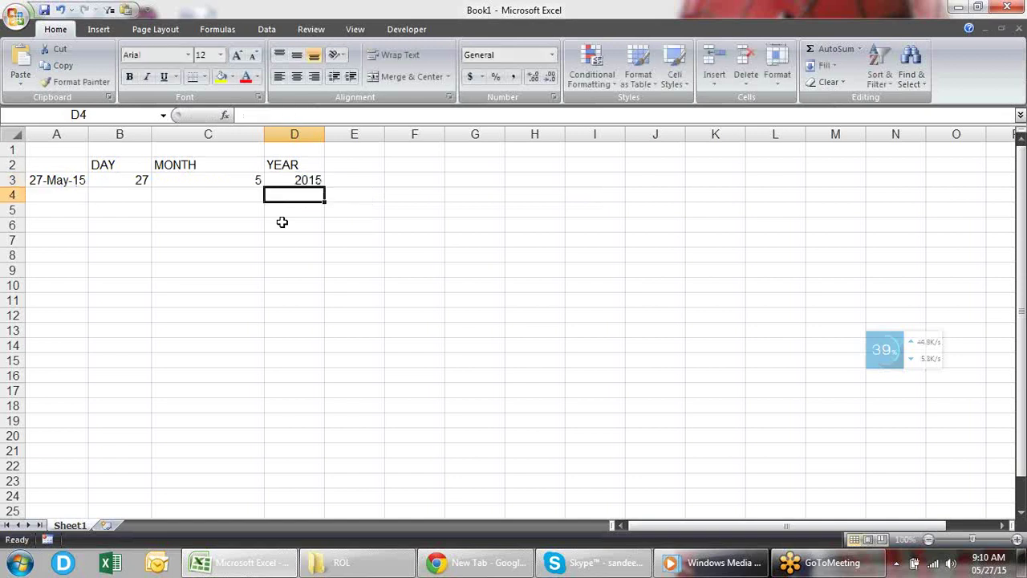
key("Up")
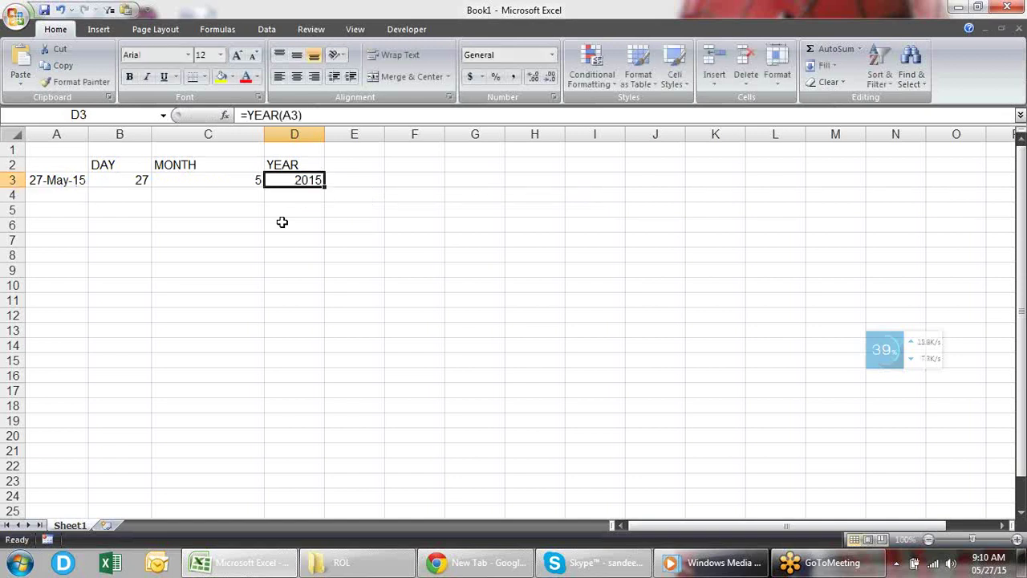
key("Right")
key("Up")
Add a DATE header in E2 and enter =DATE(D3,C3,B3) in E3.
type("DATE")
key("Return")
type("=DA")
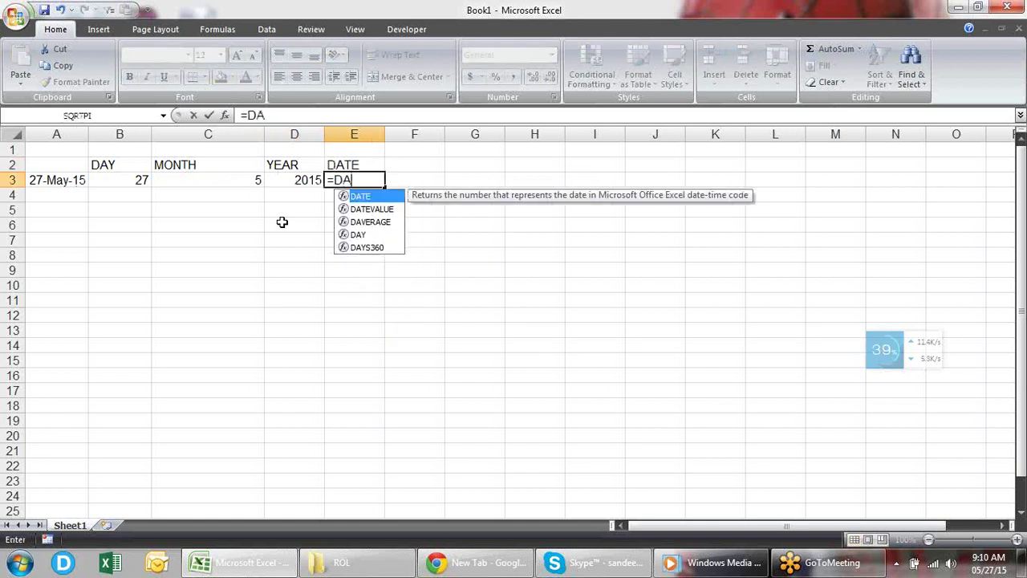
key("Tab")
key("Left")
key("Left")
key("Left")
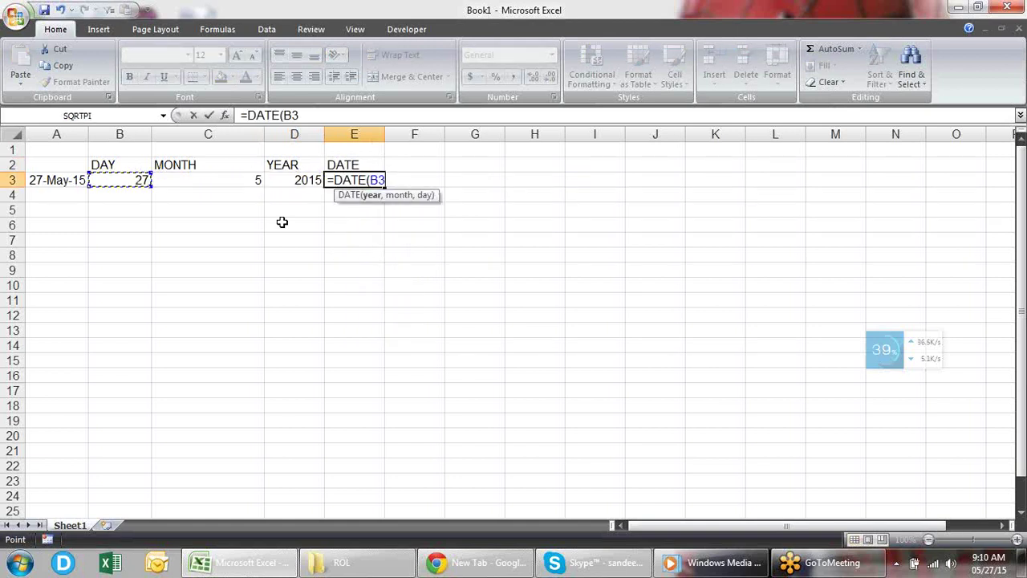
key("Right")
key("Right")
type(",")
key("Left")
key("Left")
type(",")
key("Left")
key("Left")
key("Left")
key("Return")
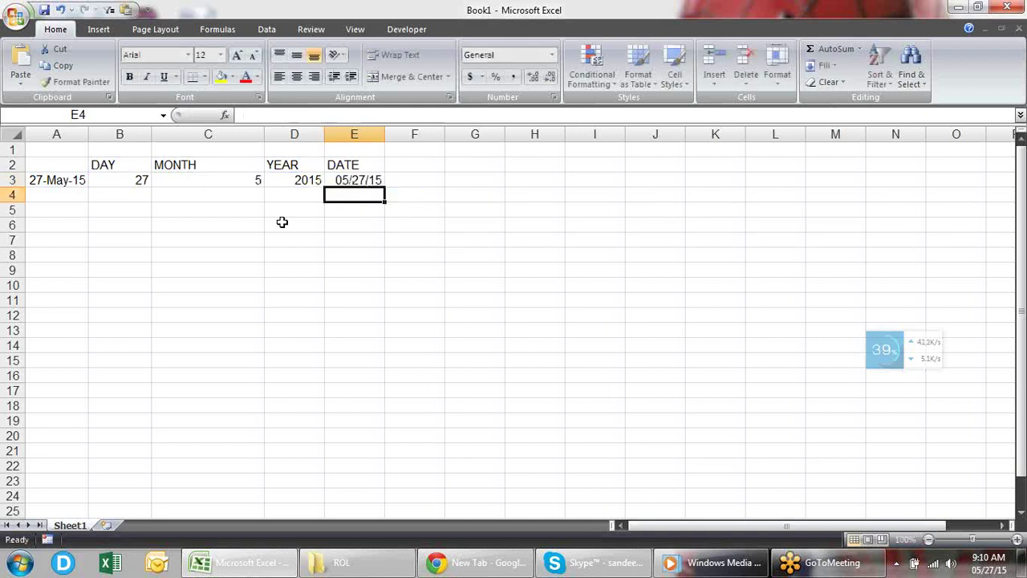
Format E3 as a dd-mmm-yy date, showing 27-May-15.
key("Up")
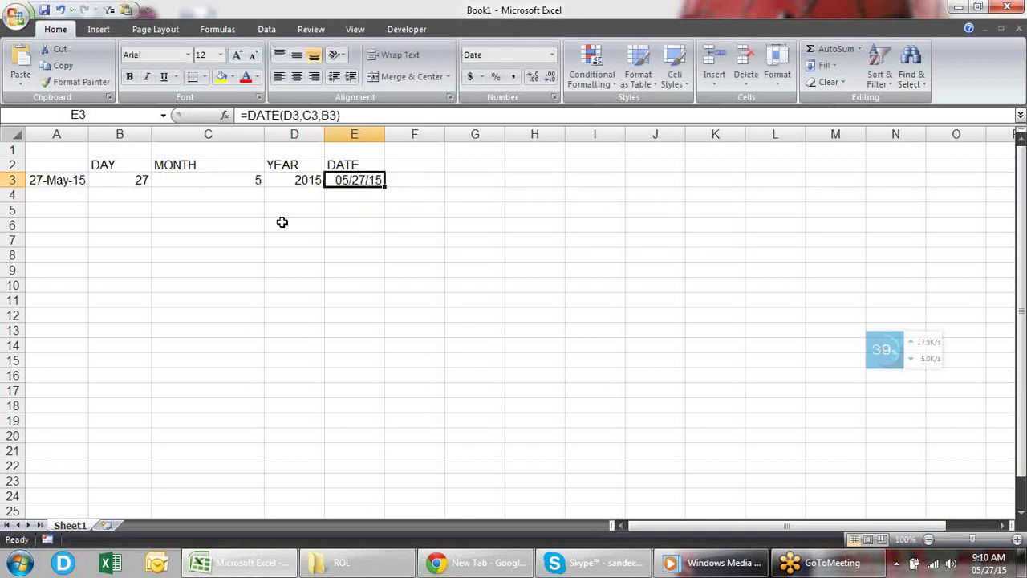
key("ctrl+shift+3")
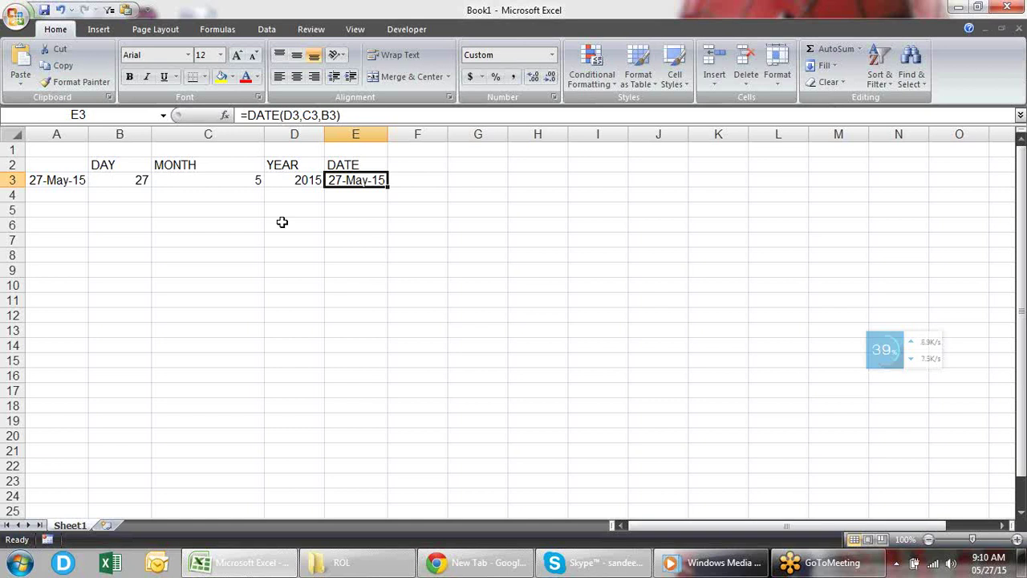
key("Down")
key("Left")
key("Left")
key("Left")
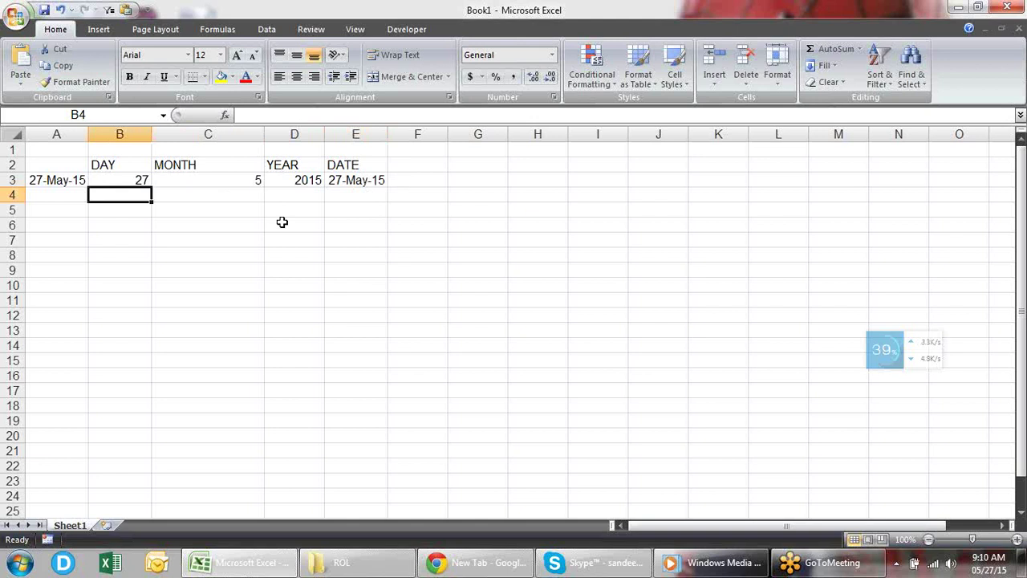
Enter 6 in B4 and =E3+B4 in E4, giving 02-Jun-15.
key("Right")
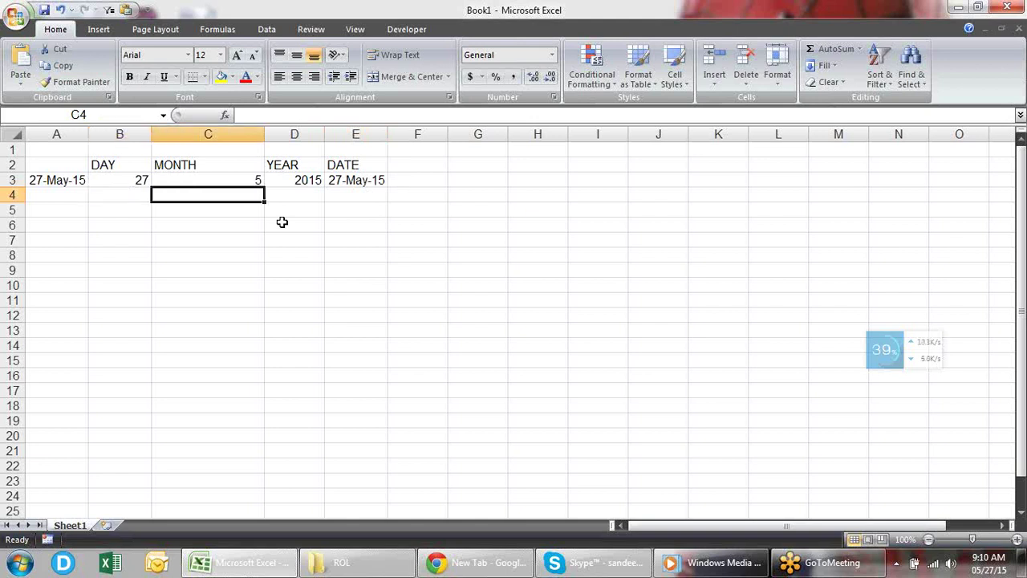
key("Left")
type("6")
key("Return")
key("Up")
key("Right")
key("Right")
key("Right")
type("=")
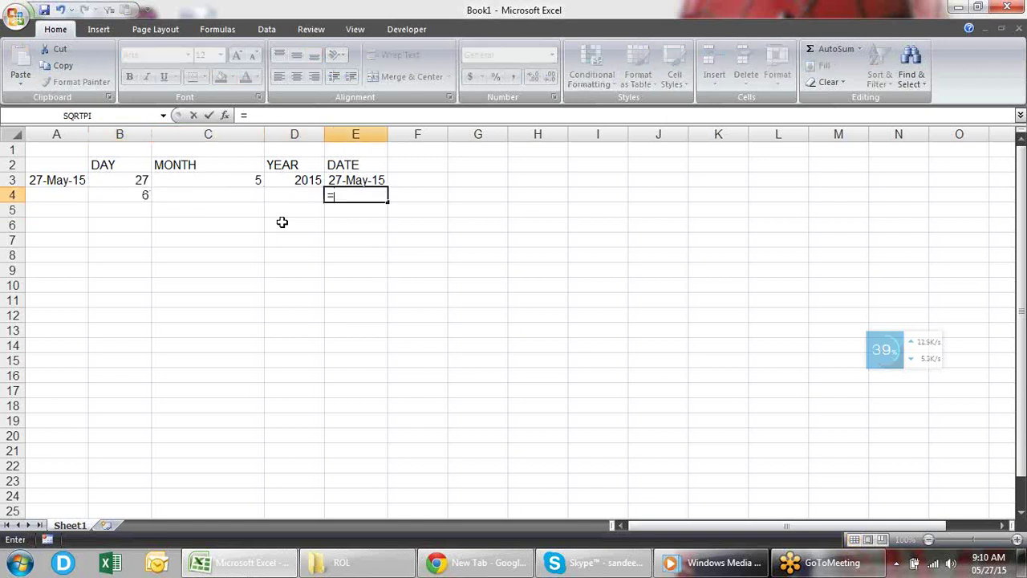
key("Up")
type("+")
key("Left")
key("Left")
key("Left")
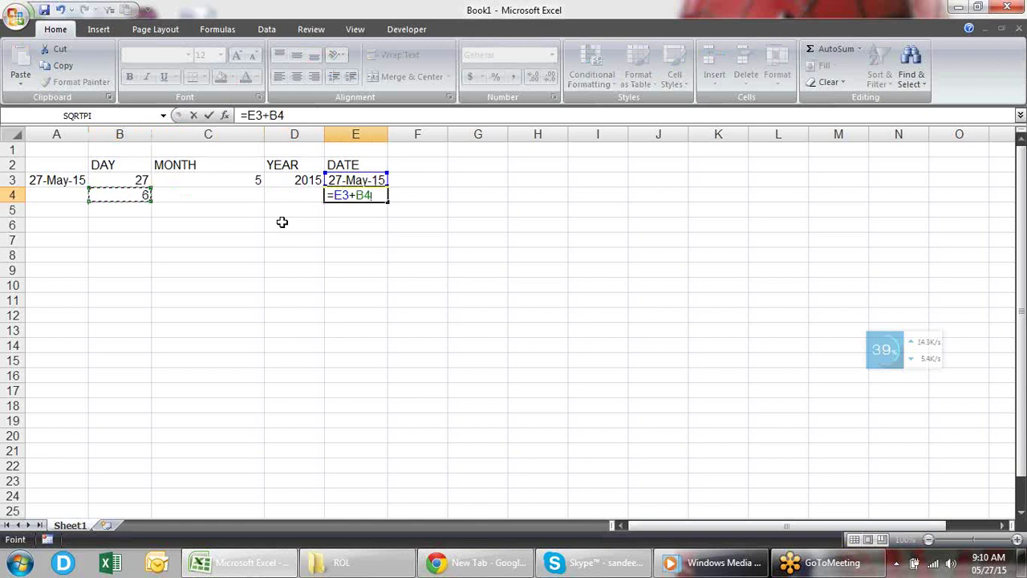
key("Return")
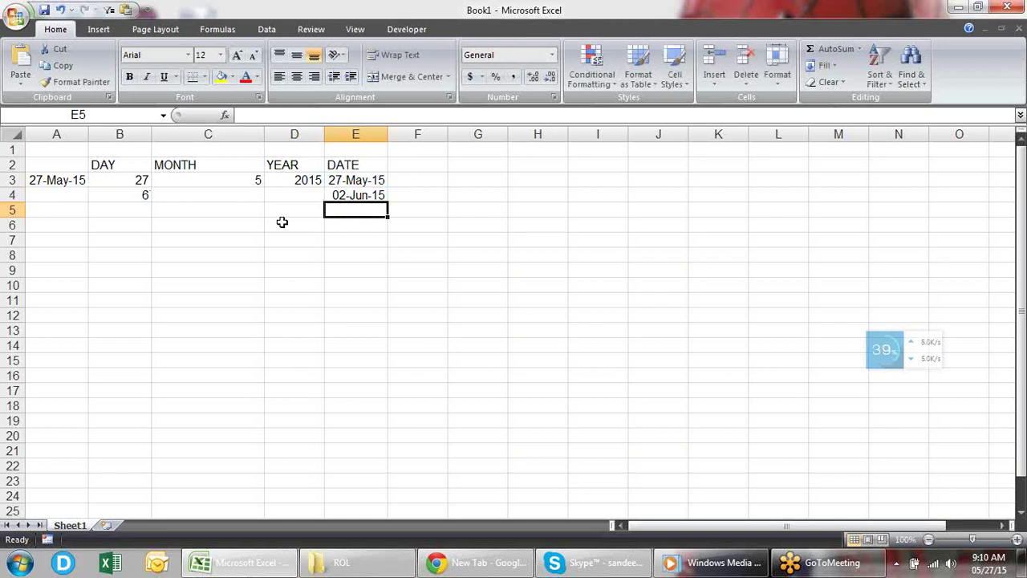
key("Left")
key("Left")
Enter 2 in C5 and set it to General format.
type("2")
key("Return")
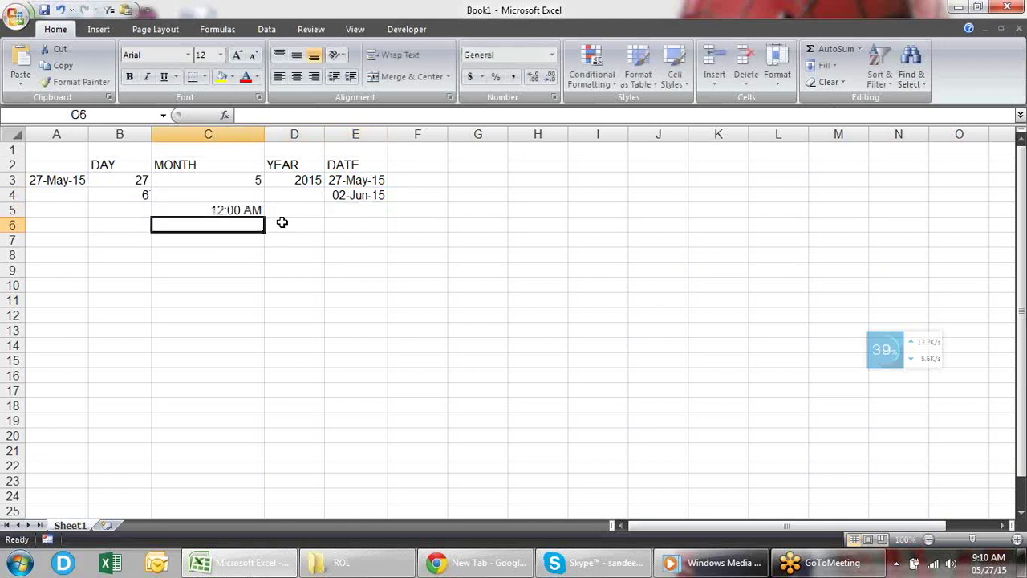
key("Up")
key("ctrl+shift+asciitilde")
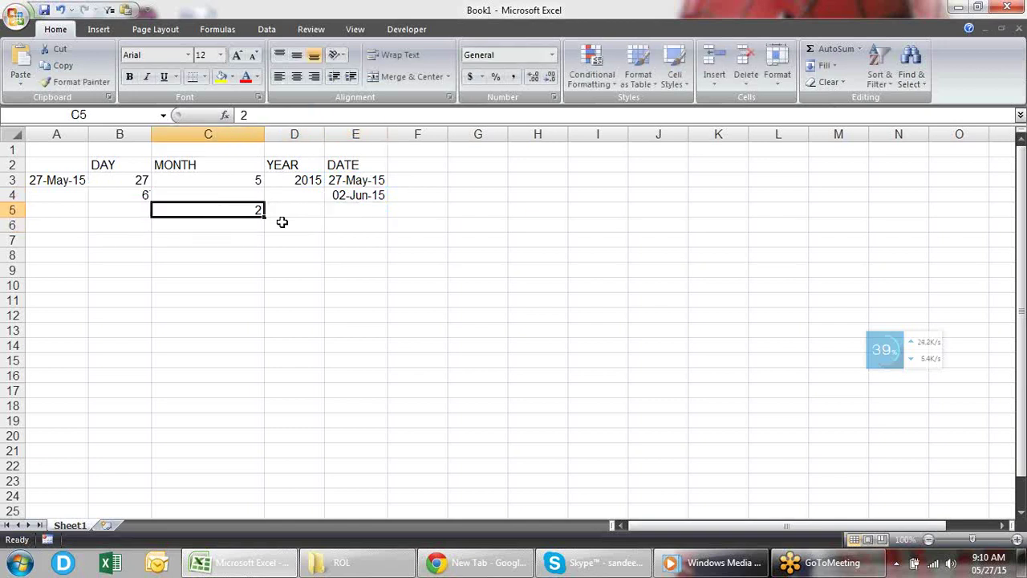
key("Right")
key("Right")
Enter =EDATE(E4,C5) in E5 after discarding a first attempt.
type("=")
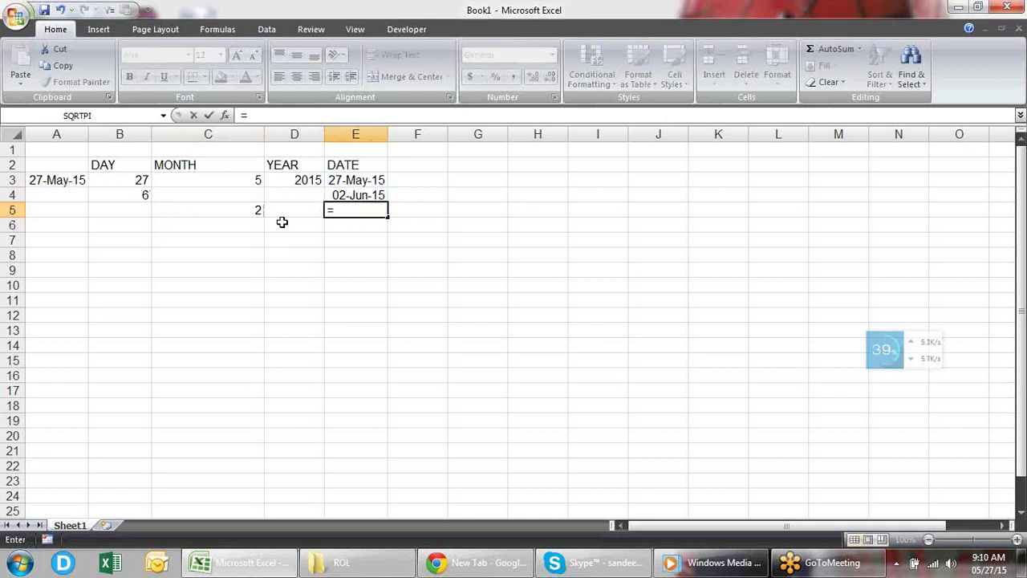
key("Left")
key("Left")
key("Left")
key("Left")
key("Right")
key("Right")
key("Right")
key("Right")
key("Up")
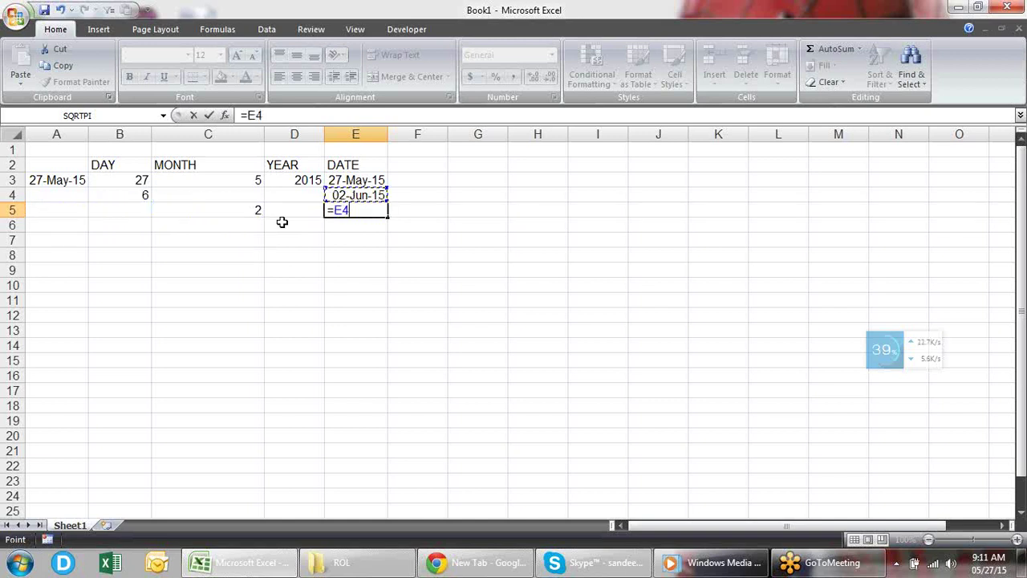
key("Escape")
type("=ED")
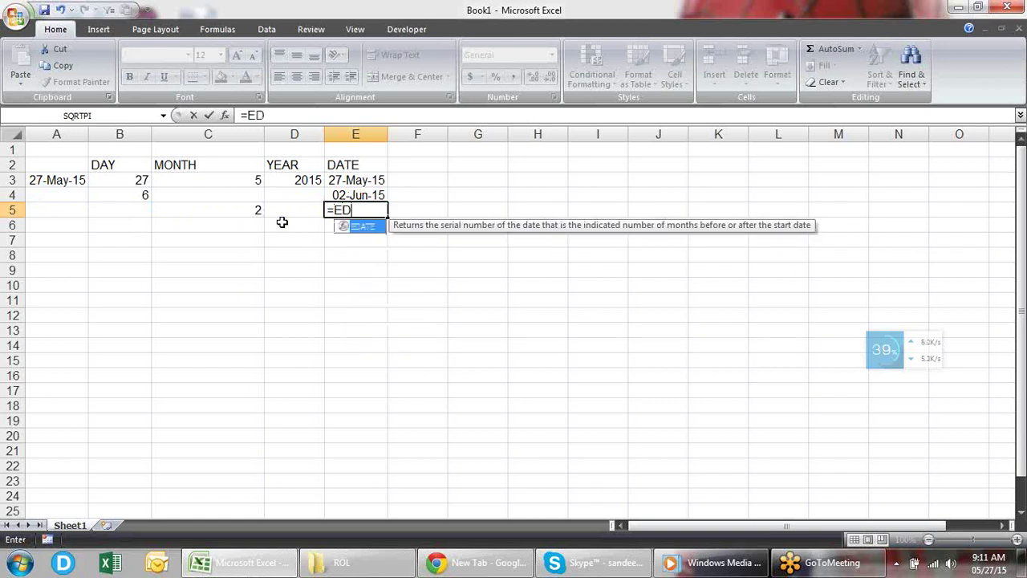
type("ATE(")
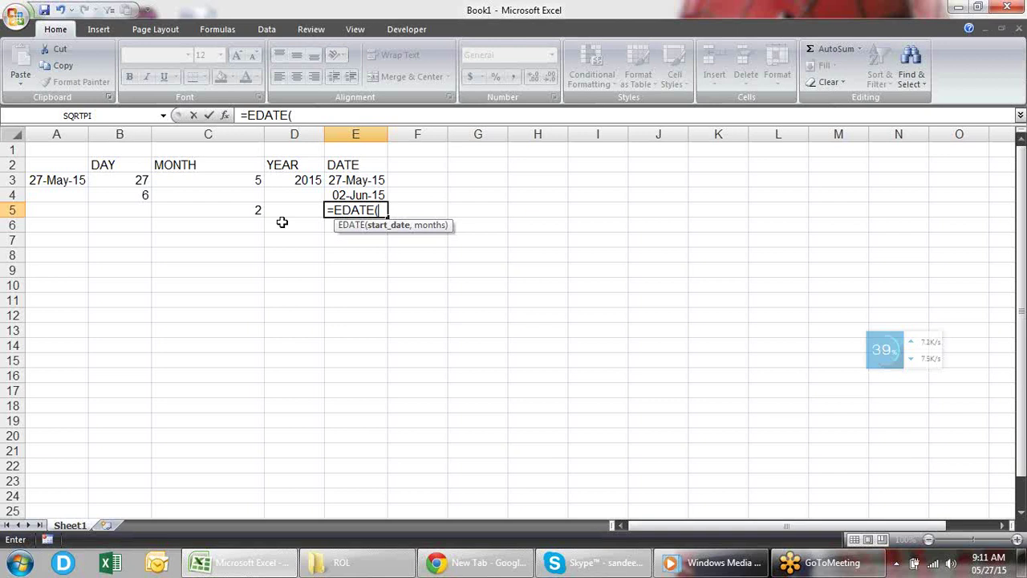
key("Up")
type(",")
left_click(247, 210)
key("Return")
Format E5 as a date, showing 02-Aug-15.
key("Up")
key("ctrl+shift+2")
key("ctrl+shift+3")
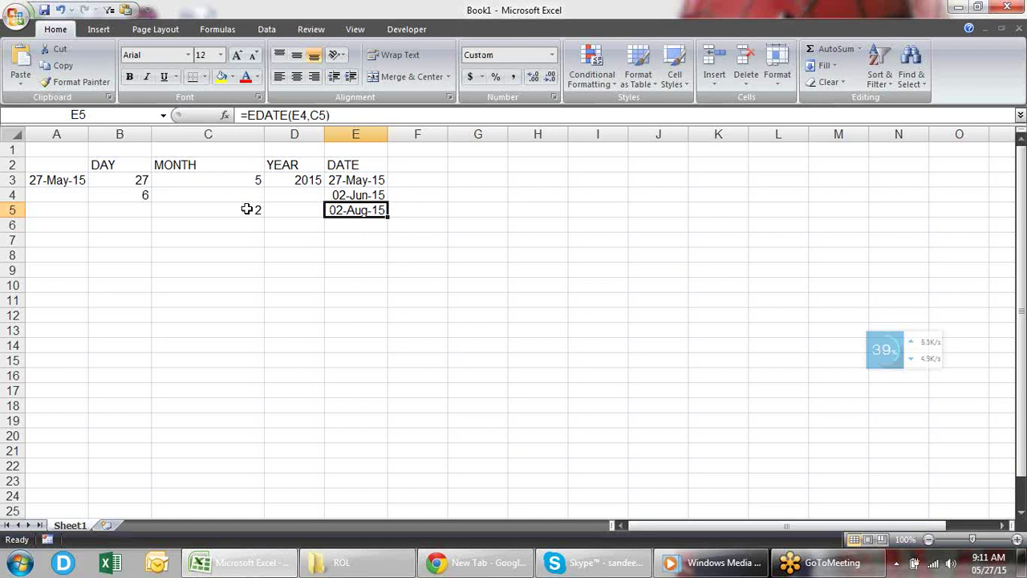
key("Return")
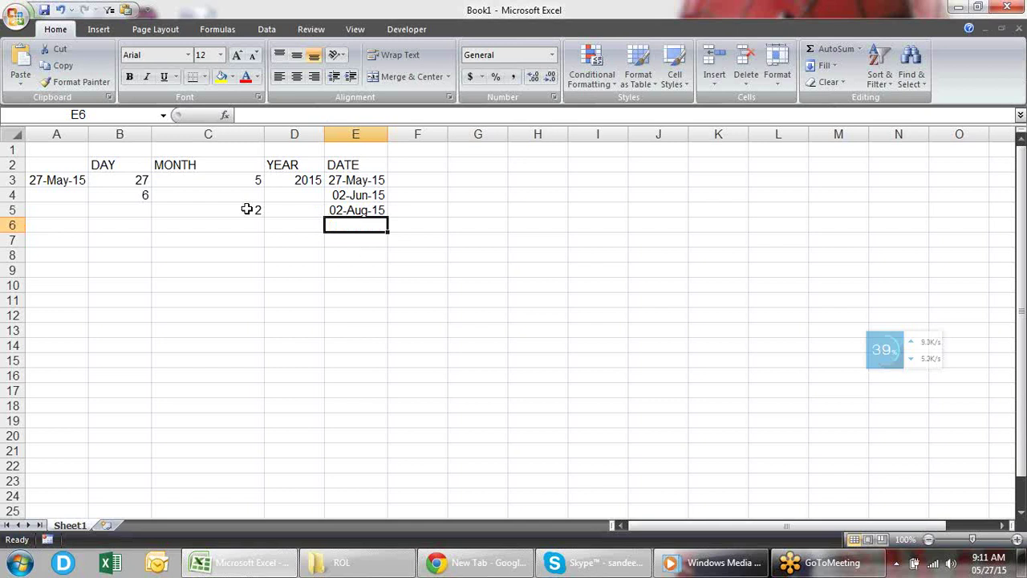
key("Up")
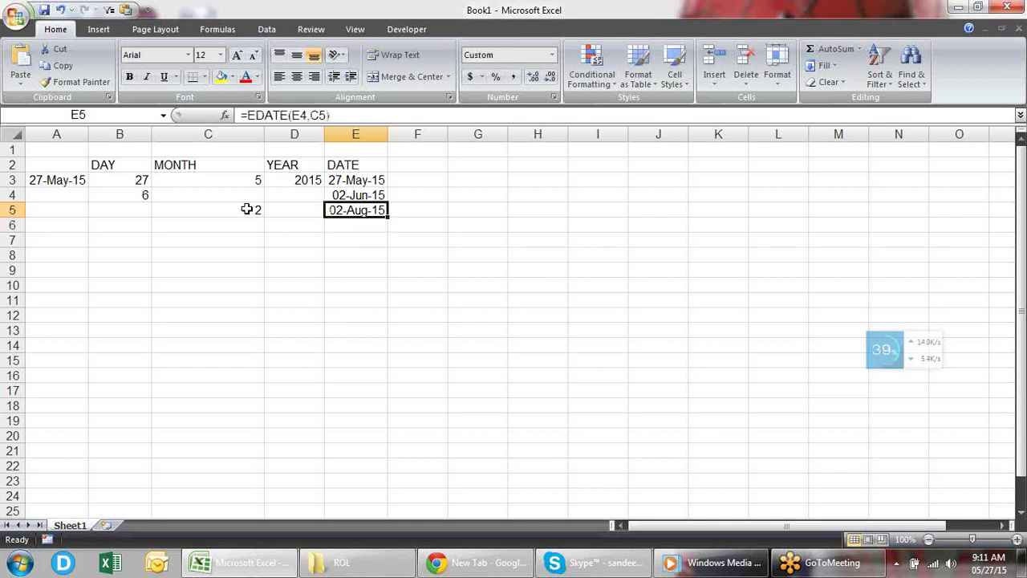
Enter 2 years in D6.
key("Down")
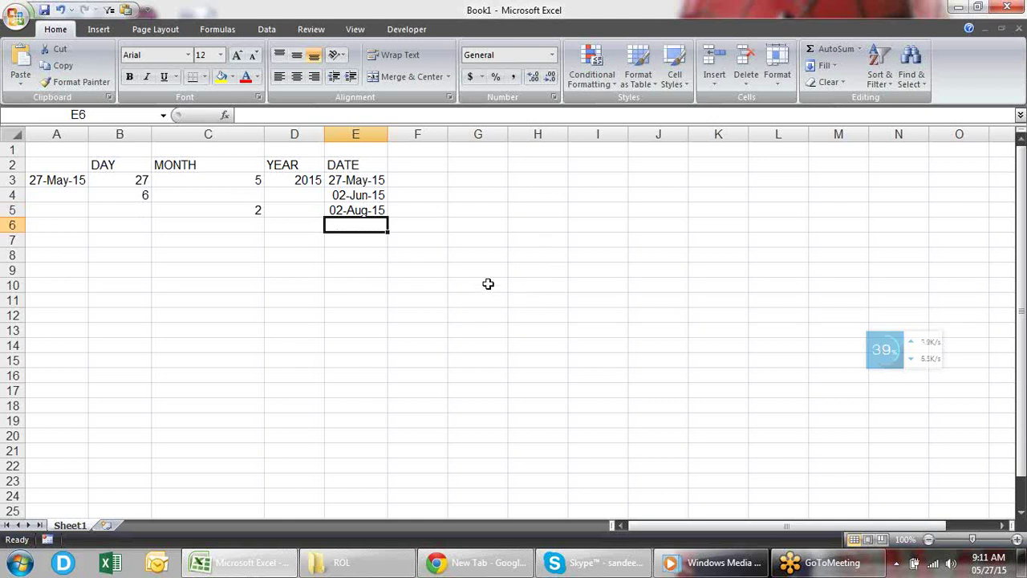
key("Left")
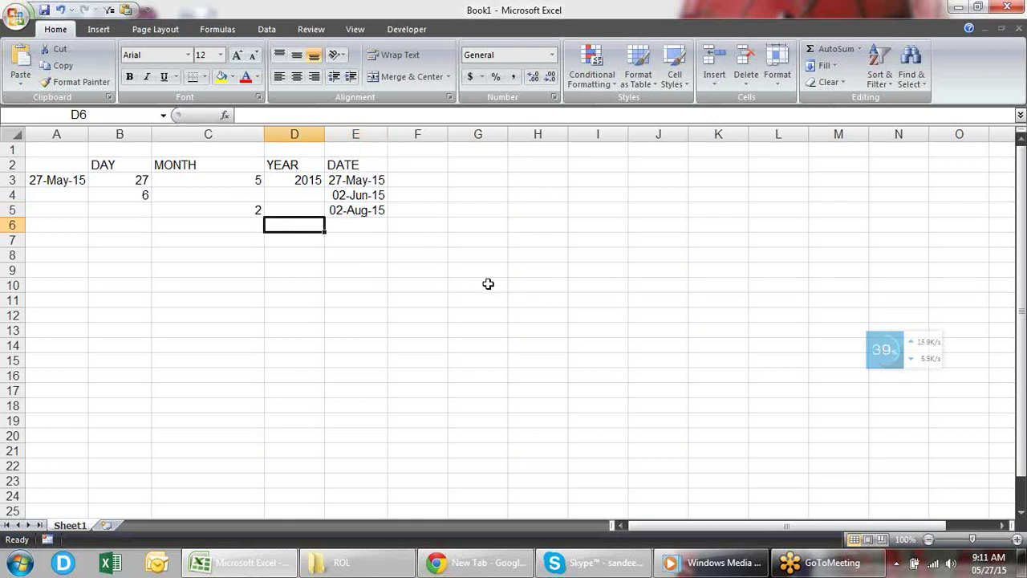
type("2")
key("Return")
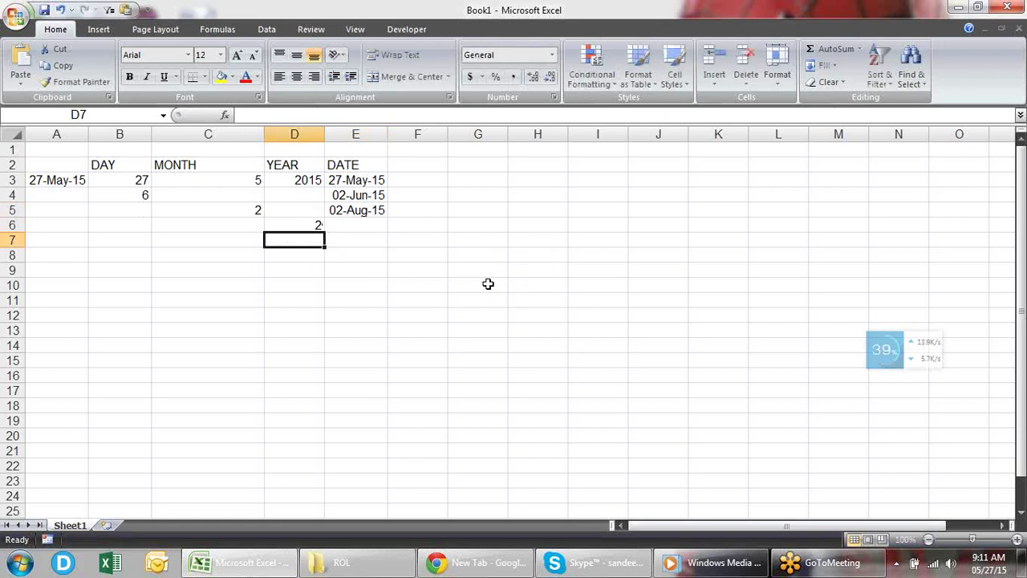
Enter =EDATE(E5,D6*12) in E6 and format it as a date, 02-Aug-17.
key("Up")
key("Right")
type("=")
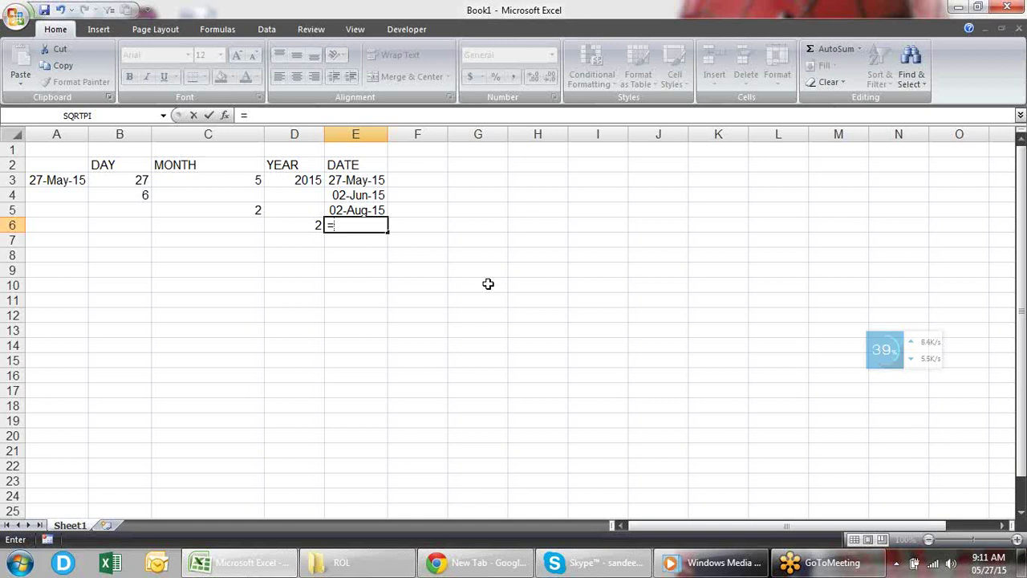
type("ED")
key("Tab")
type("E5,")
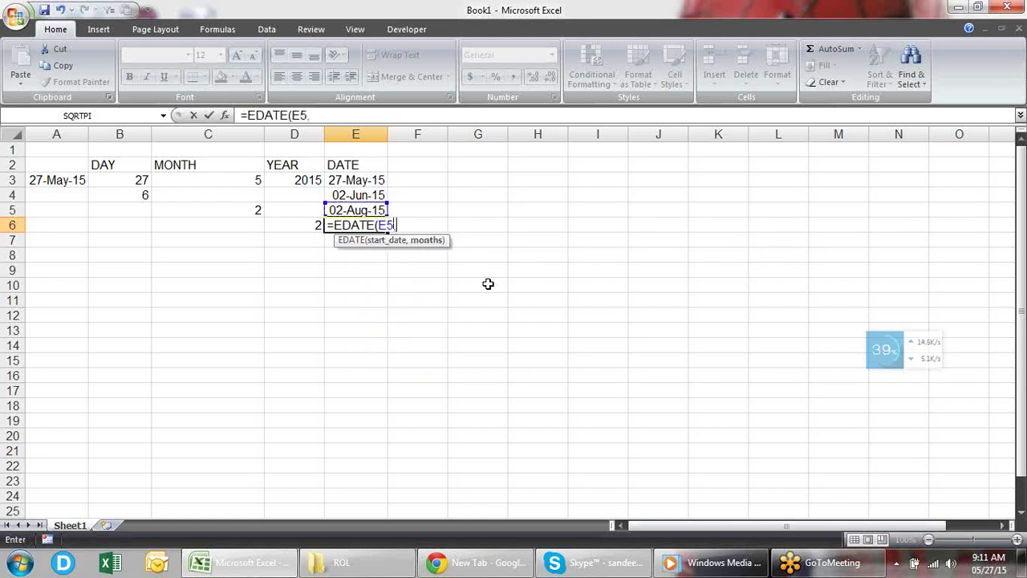
left_click(300, 225)
type("*12)")
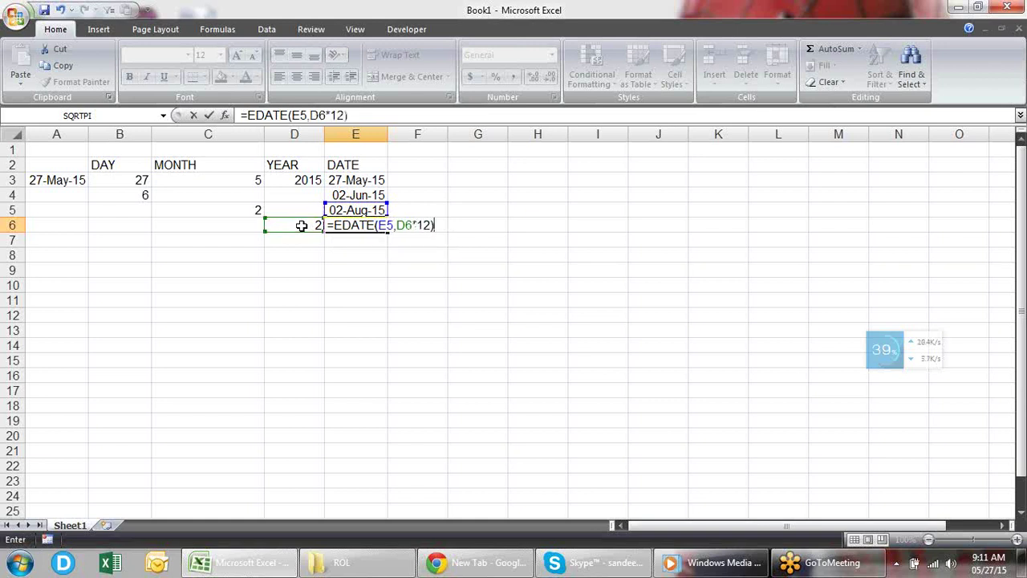
key("Return")
key("Up")
key("ctrl+shift+3")
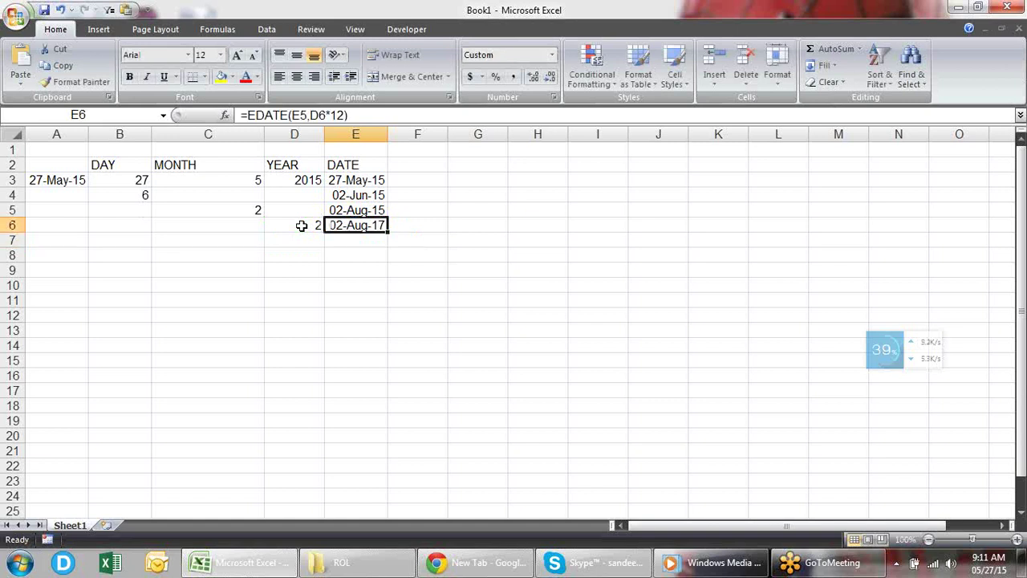
Review the DATE and EDATE formulas and source values down column E.
key("Down")
key("Up")
key("Up")
key("Up")
key("Up")
key("Left")
key("Left")
key("Left")
key("Left")
key("Right")
key("Right")
key("Right")
key("Right")
key("Down")
key("Down")
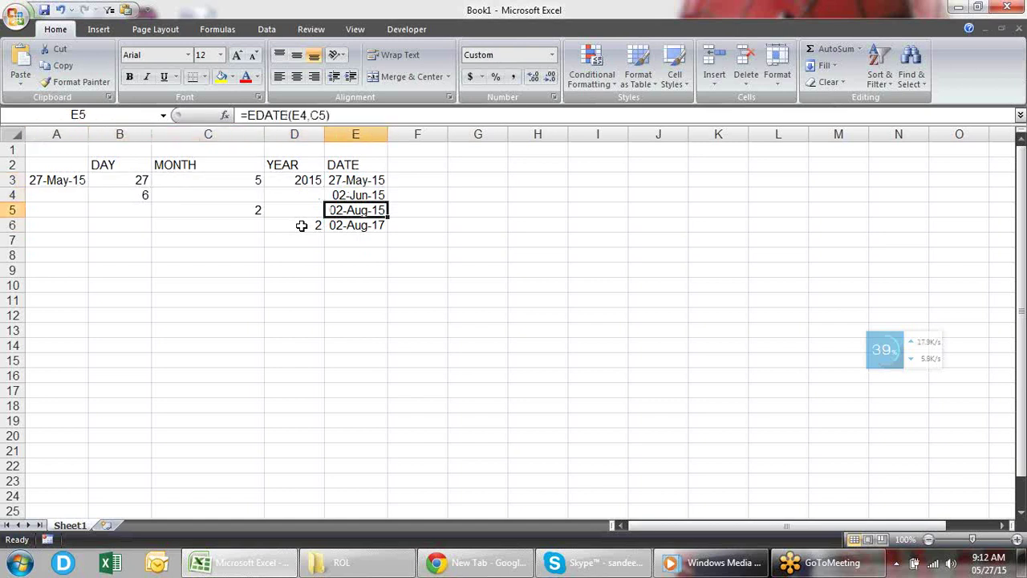
key("Down")
key("Down")
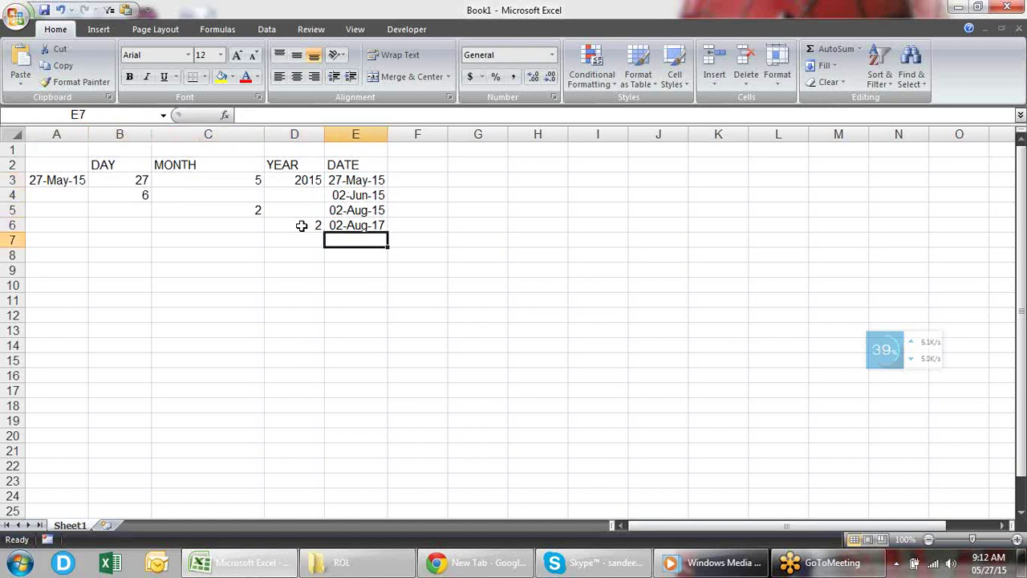
key("Up")
key("Up")
key("Up")
key("Up")
key("Down")
key("Down")
key("Down")
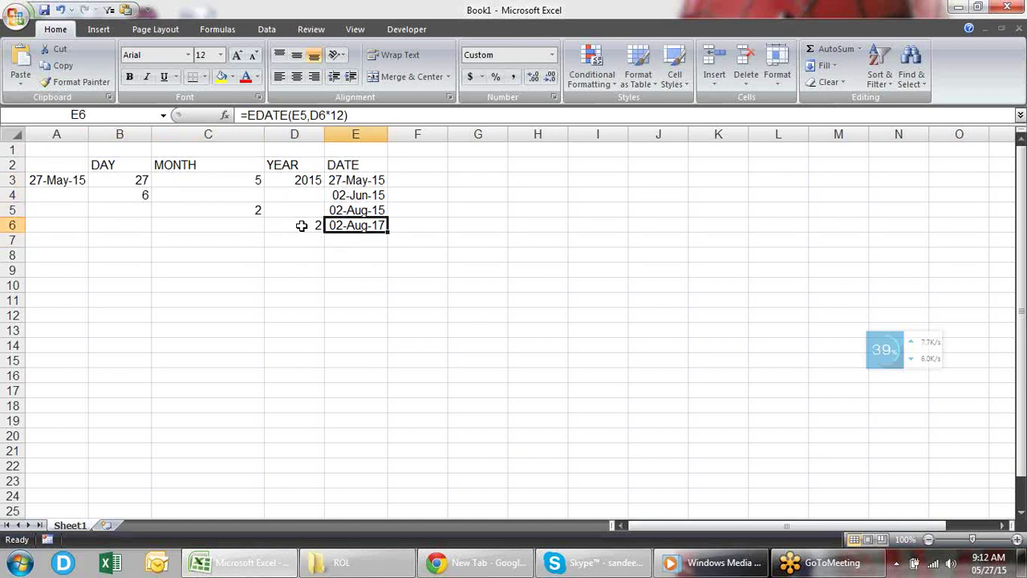
Move the active cell from E7 over to column G.
left_click(429, 239)
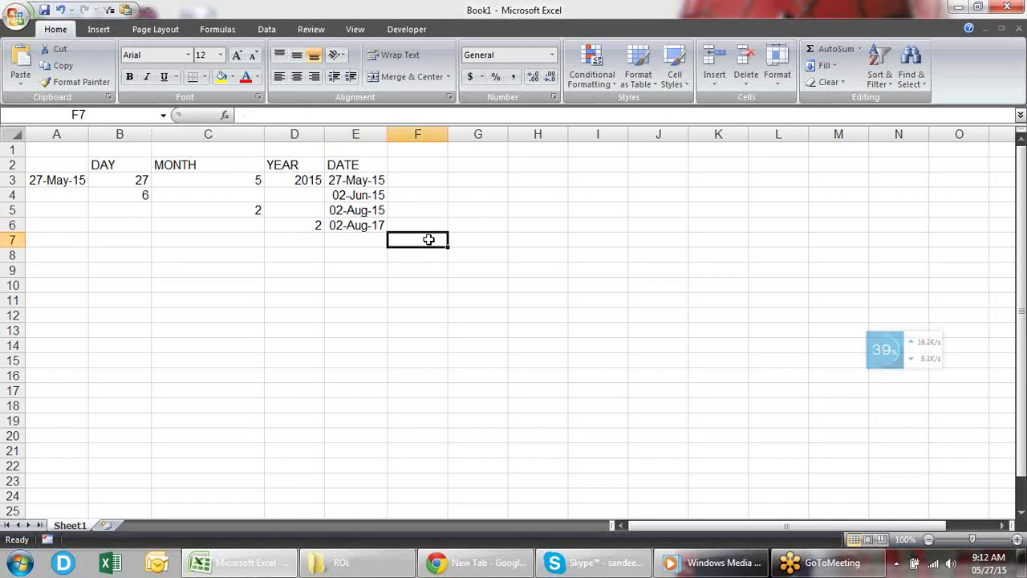
key("Down")
key("Up")
key("Left")
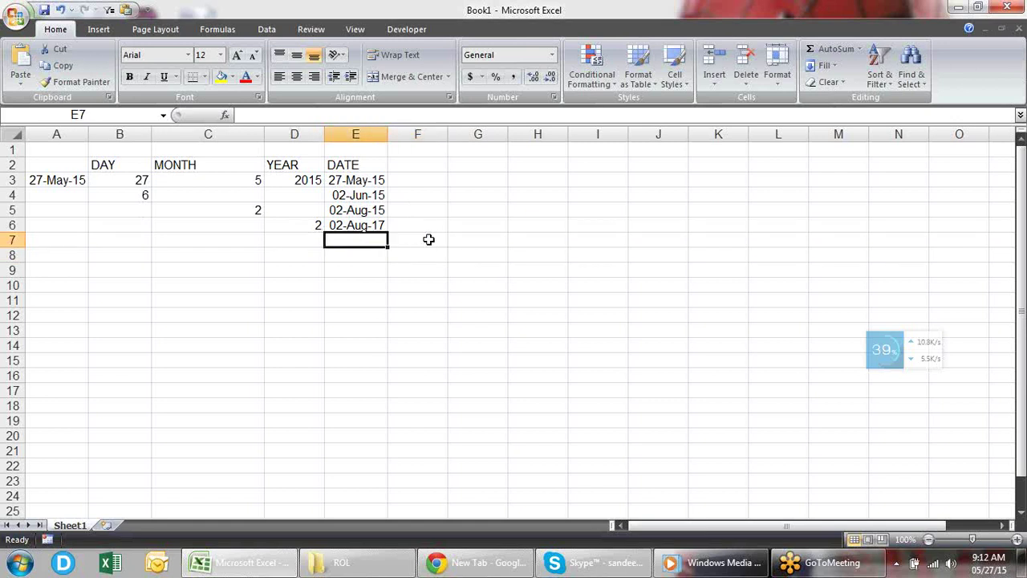
key("Right")
key("Right")
key("Up")
key("Up")
key("Up")
Enter =EOMONTH(E3,0) in G3 and format the result as a date.
key("Up")
key("Up")
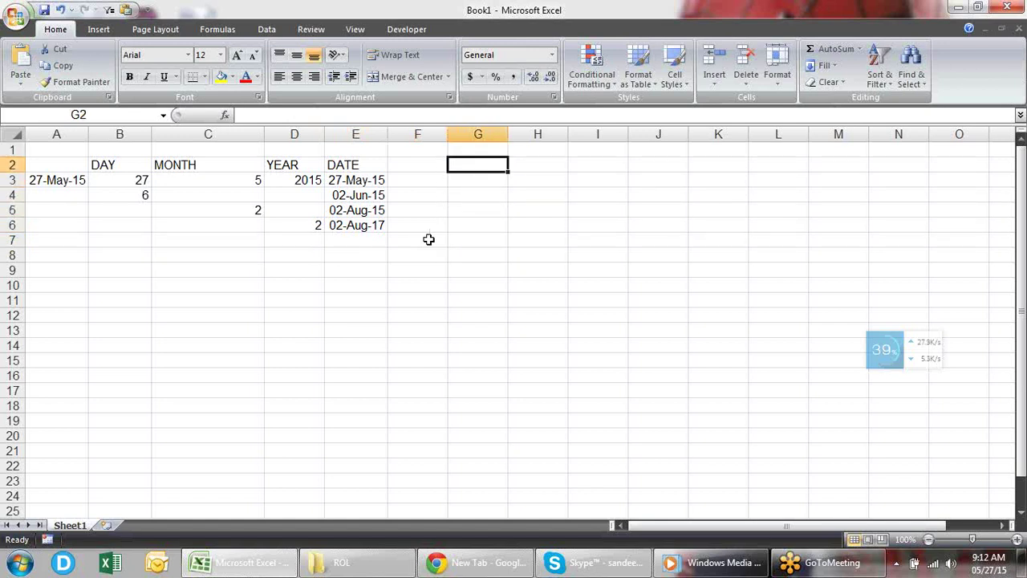
key("Down")
key("Down")
key("Up")
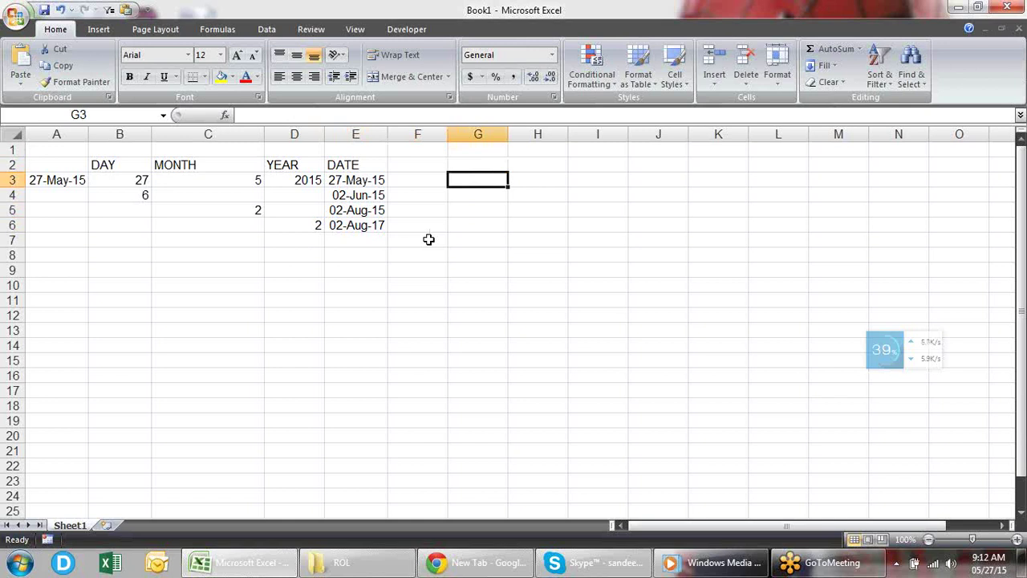
type("=")
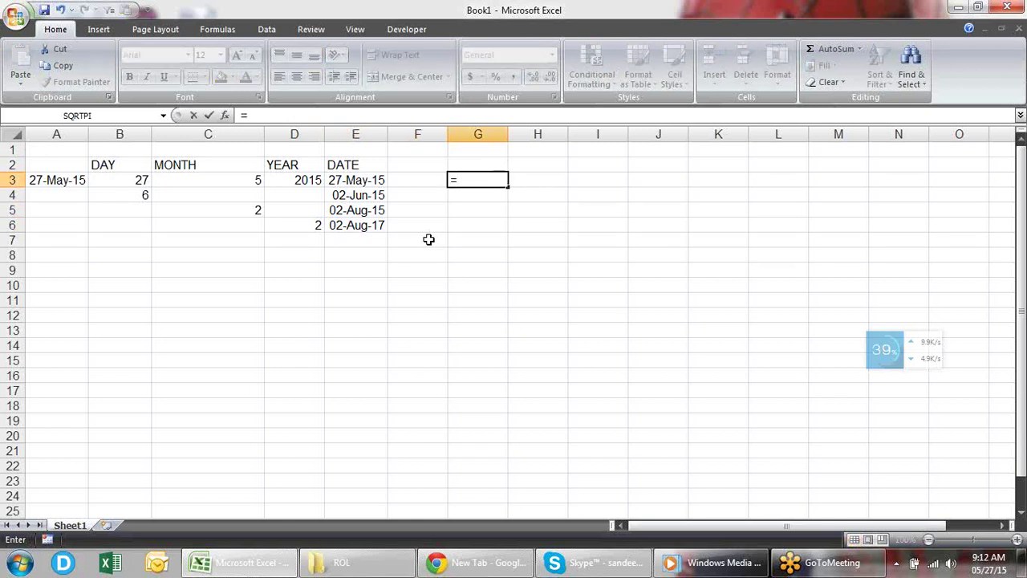
type("EO")
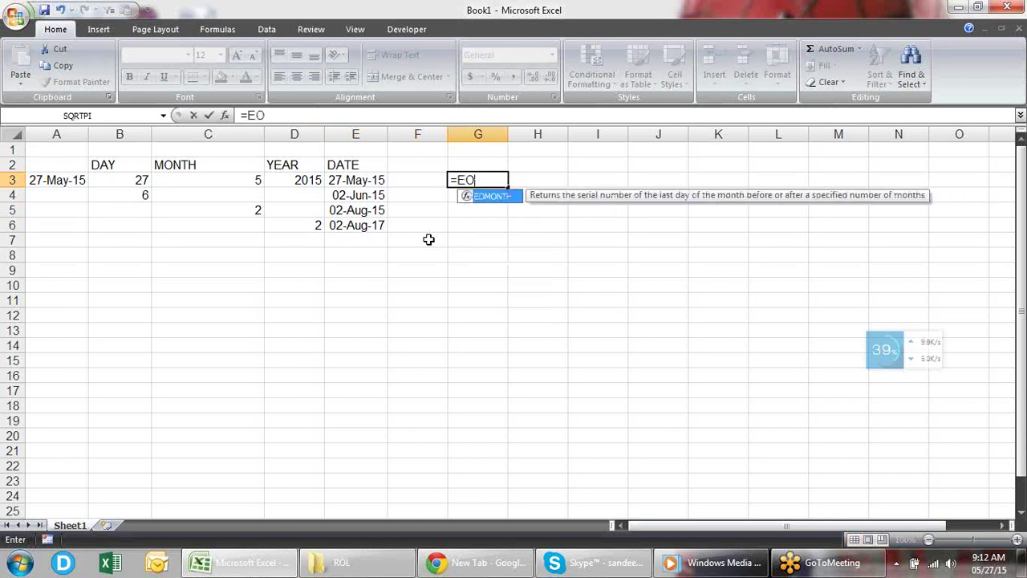
key("Tab")
key("Left")
key("Left")
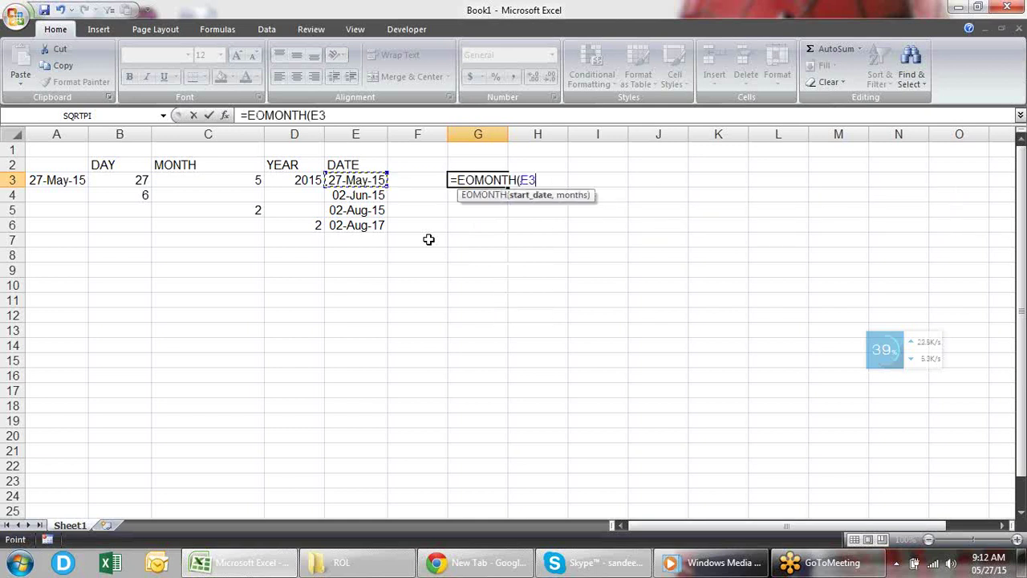
type(",")
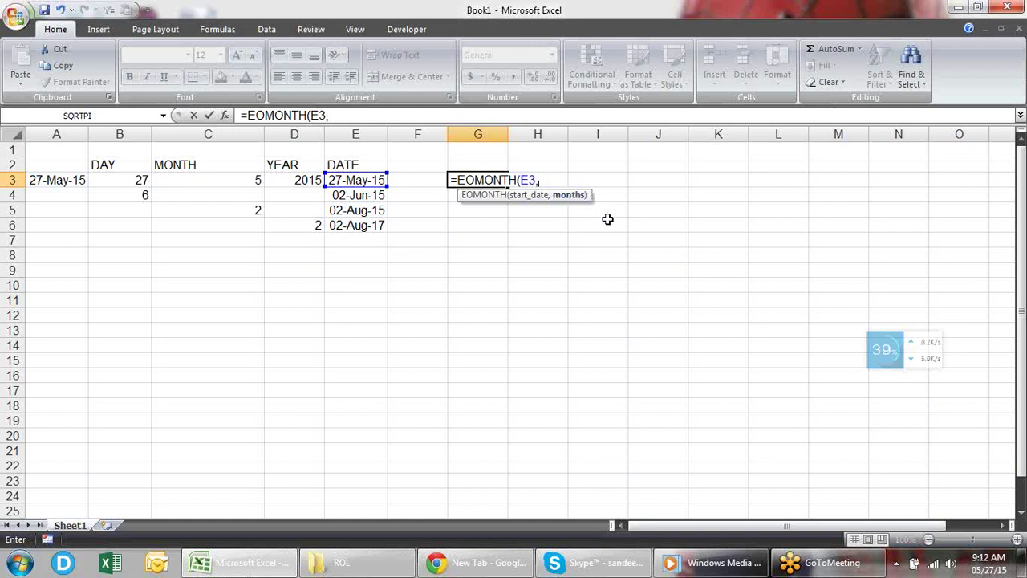
type("0")
type(")")
key("Return")
key("Up")
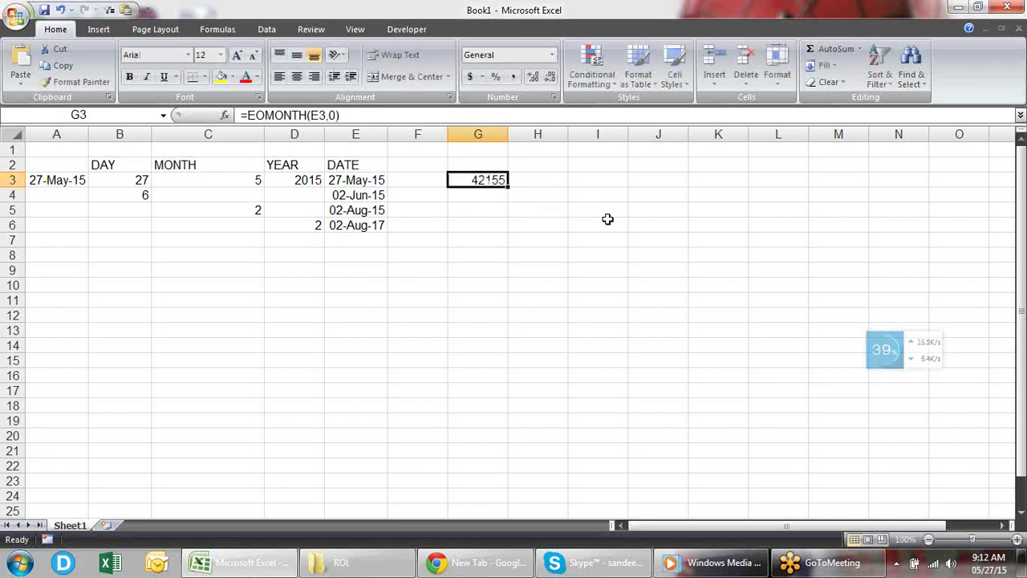
key("ctrl+shift+3")
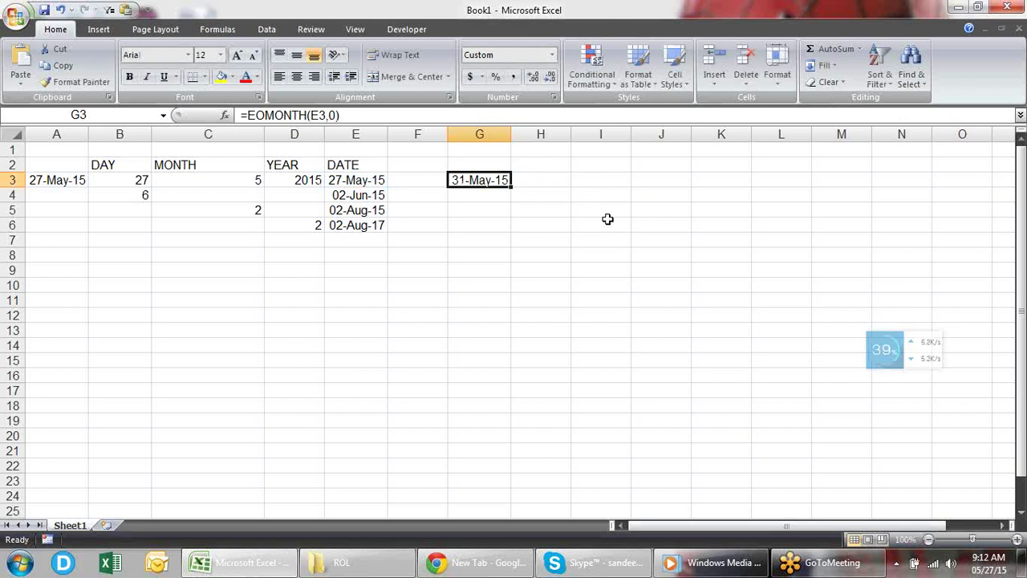
Change the EOMONTH months argument to 1, then to 10, giving 31-Mar-16.
key("F2")
key("Left")
key("BackSpace")
type("1")
key("Return")
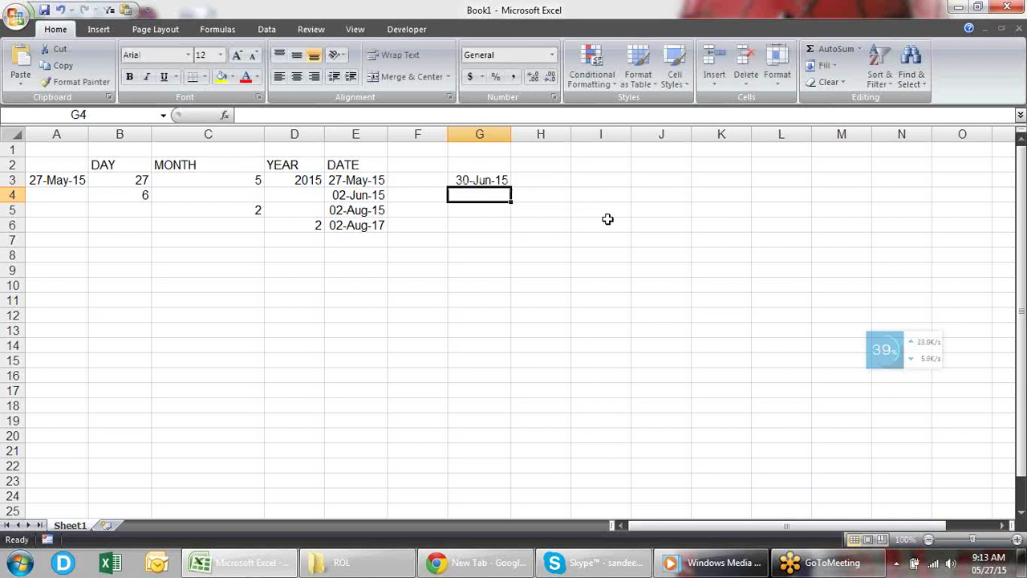
key("Up")
key("F2")
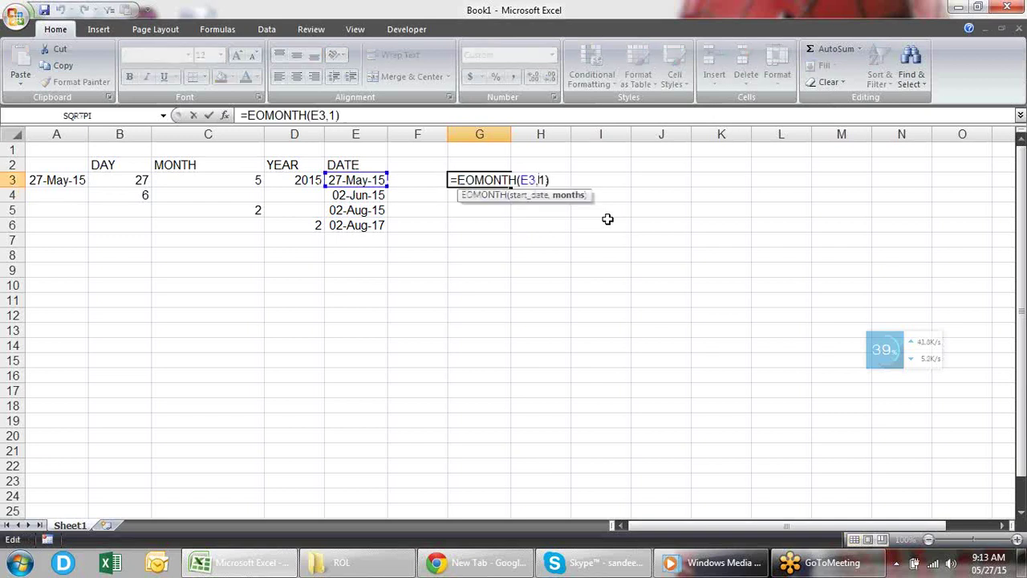
key("Delete")
type("10")
key("Return")
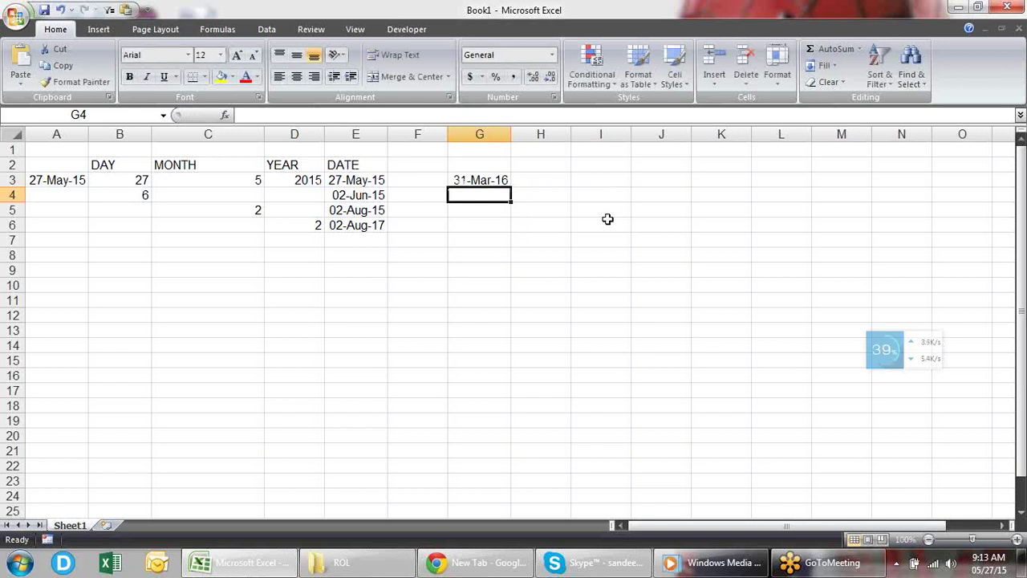
key("Up")
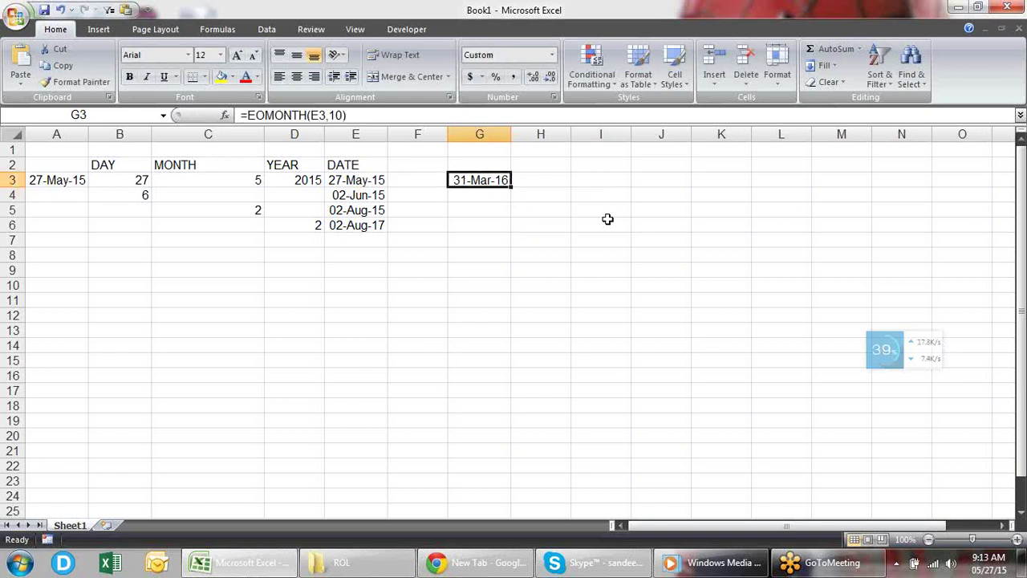
Review G3's EOMONTH formula, then clear G3 and move down toward row 8.
key("F2")
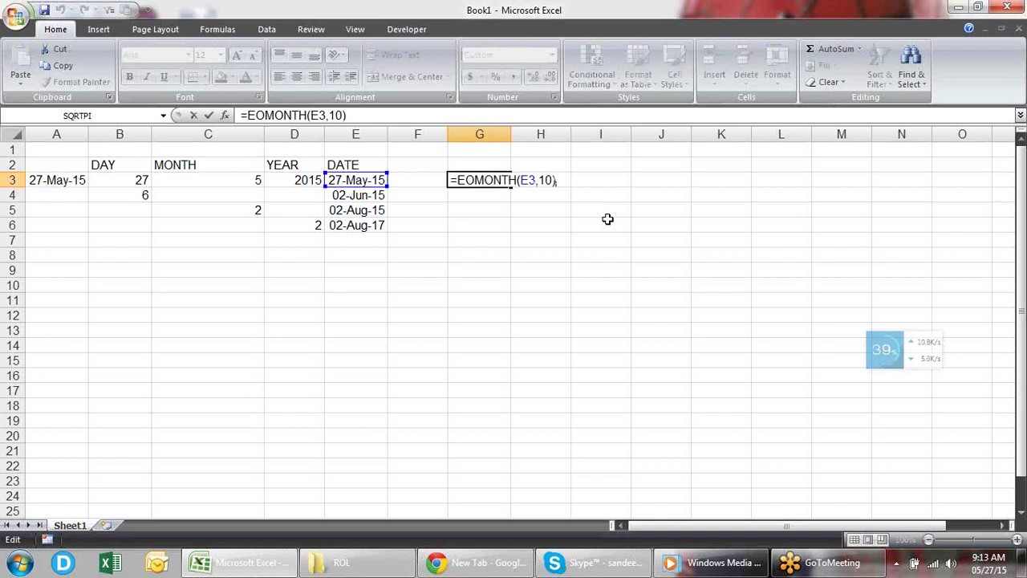
key("Escape")
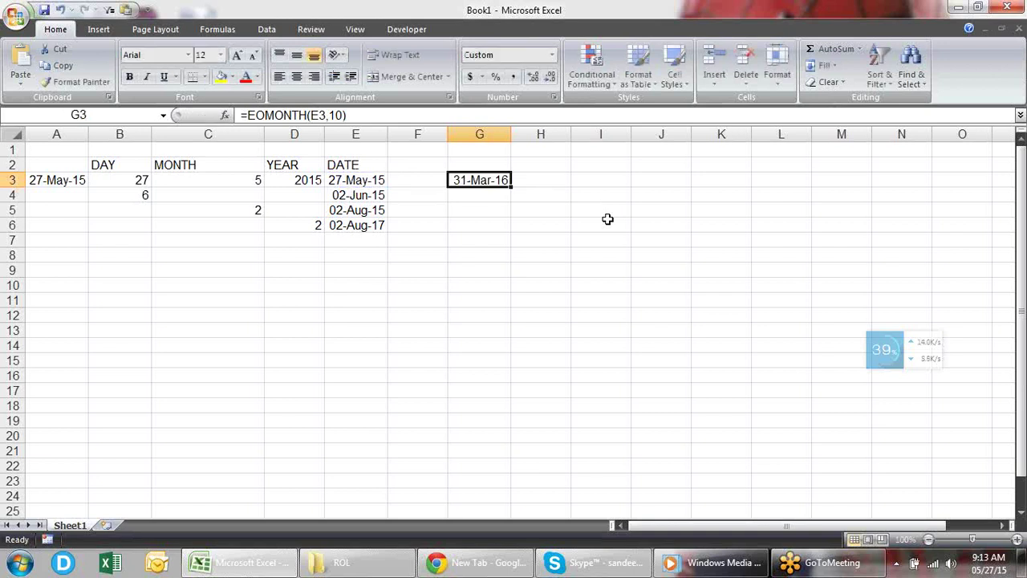
key("Delete")
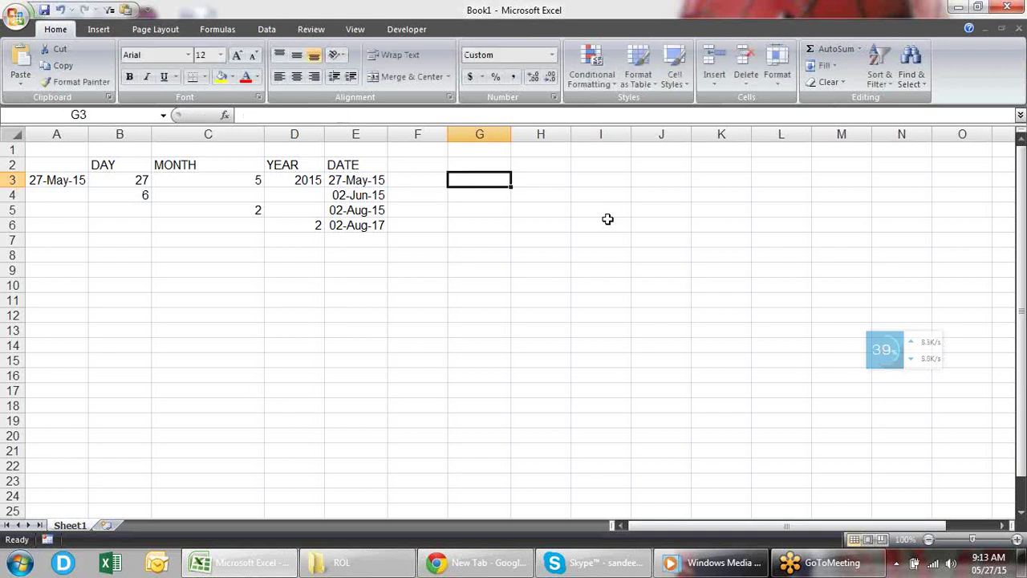
key("Down")
key("Down")
key("Left")
key("Left")
key("Left")
key("Left")
key("Left")
key("Left")
key("Down")
key("Down")
key("Down")
key("Up")
key("Up")
key("Right")
key("Right")
key("Right")
key("Right")
key("Right")
key("Right")
key("Up")
key("Up")
key("Up")
key("Down")
key("Down")
key("Down")
key("Down")
key("Down")
key("Up")
key("Left")
key("Down")
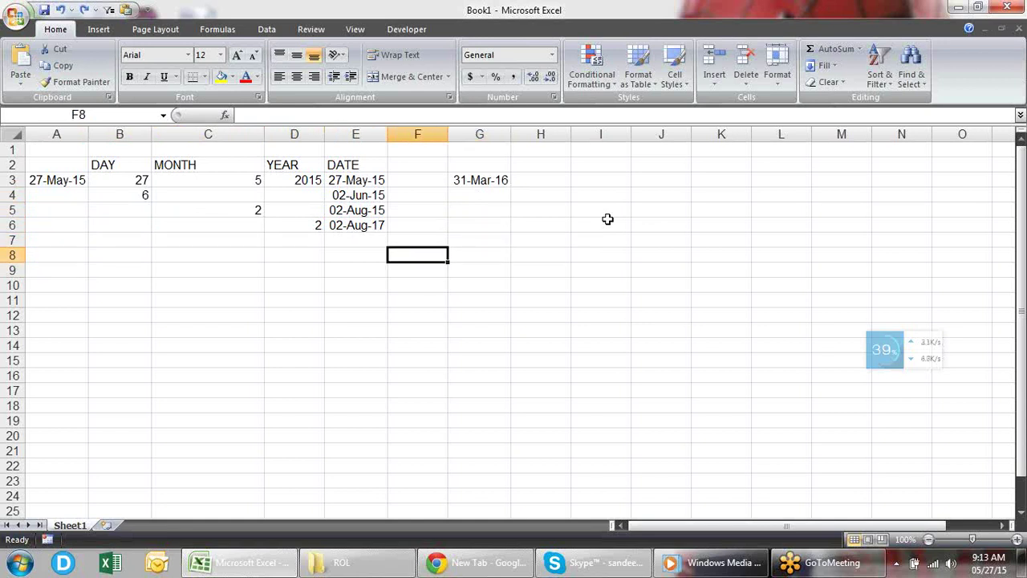
Put today's date (27-May-15) in F8, formatted as a date, and 20 in G8.
key("ctrl+semicolon")
key("Right")
key("Left")
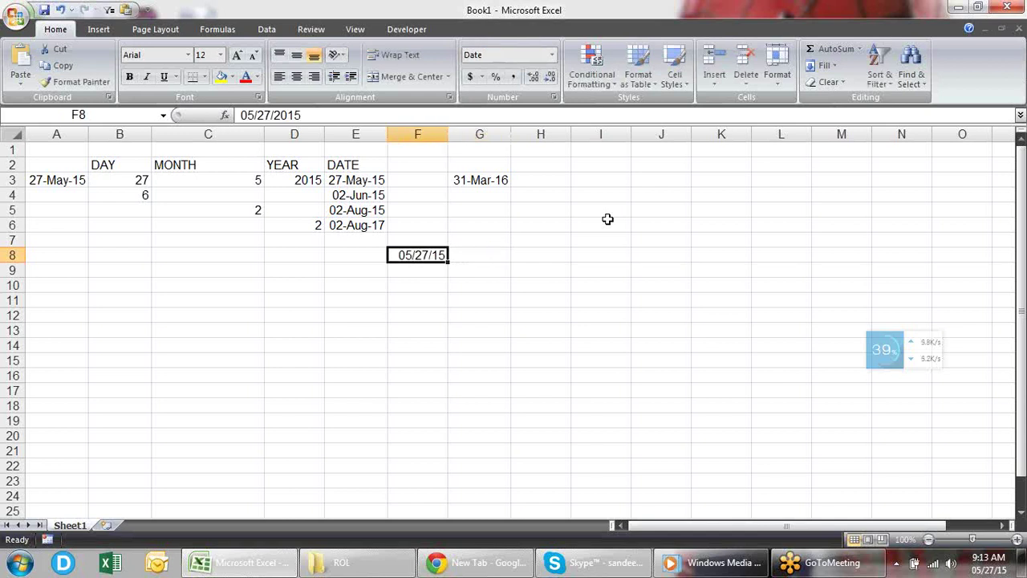
key("ctrl+shift+3")
key("Right")
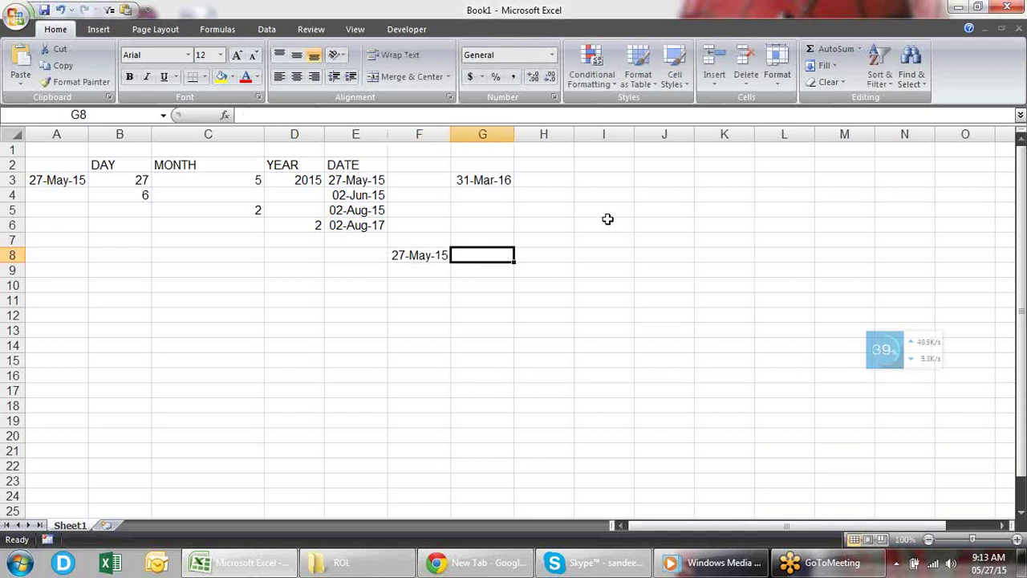
type("20")
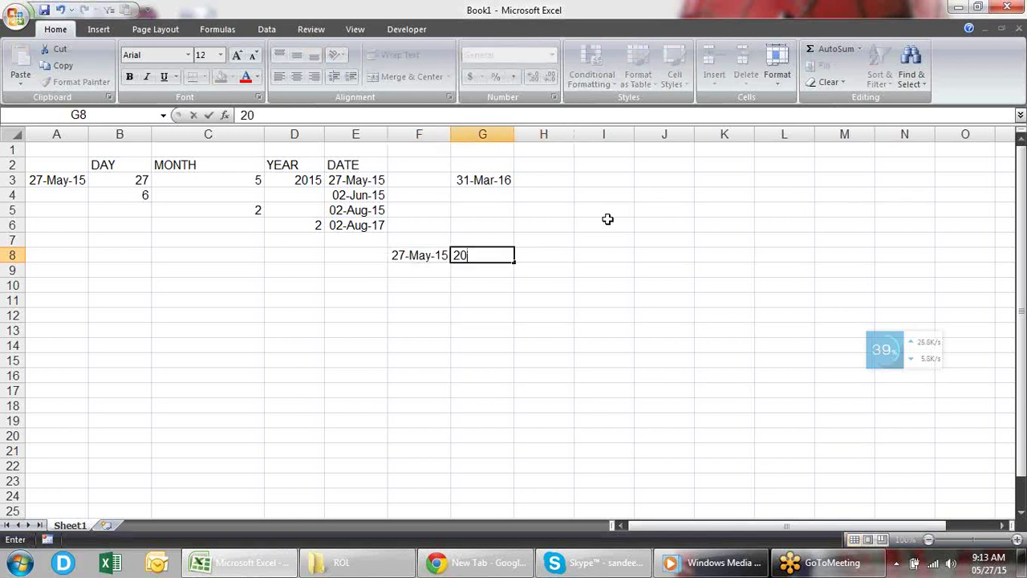
key("Right")
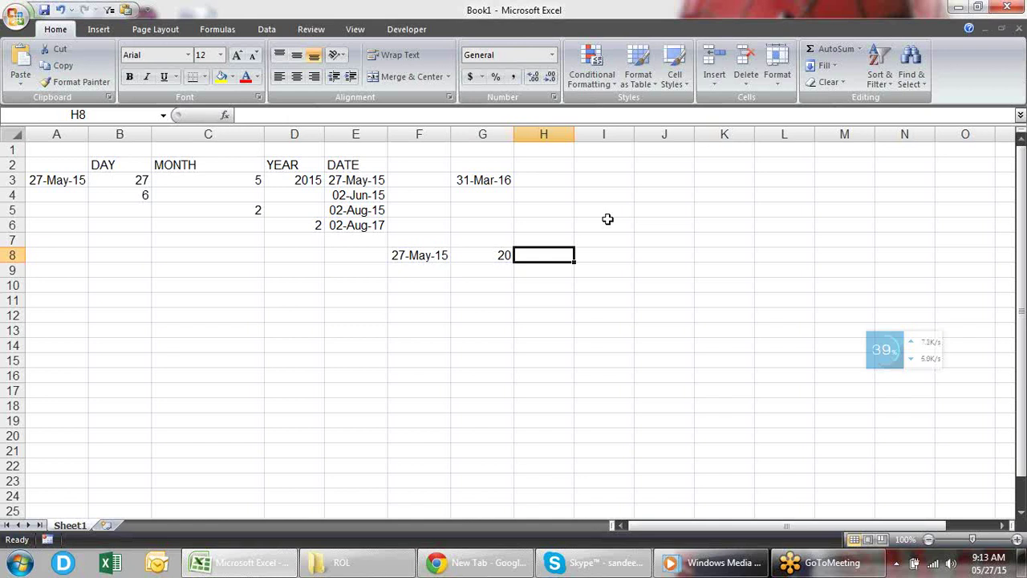
Start a WORKDAY formula in H8, backing out of an accidental NETWORKDAYS pick.
type("=")
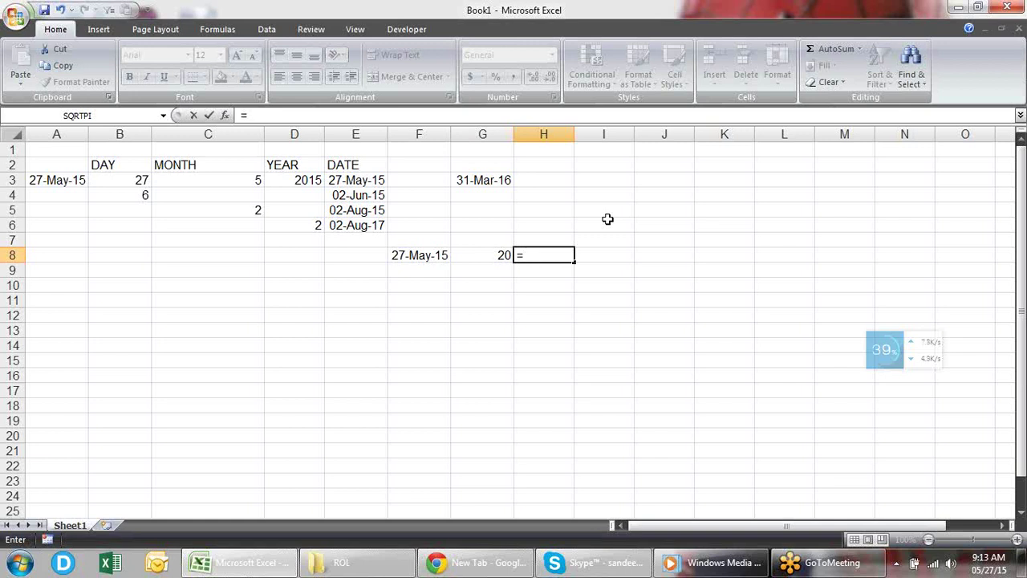
type("NE")
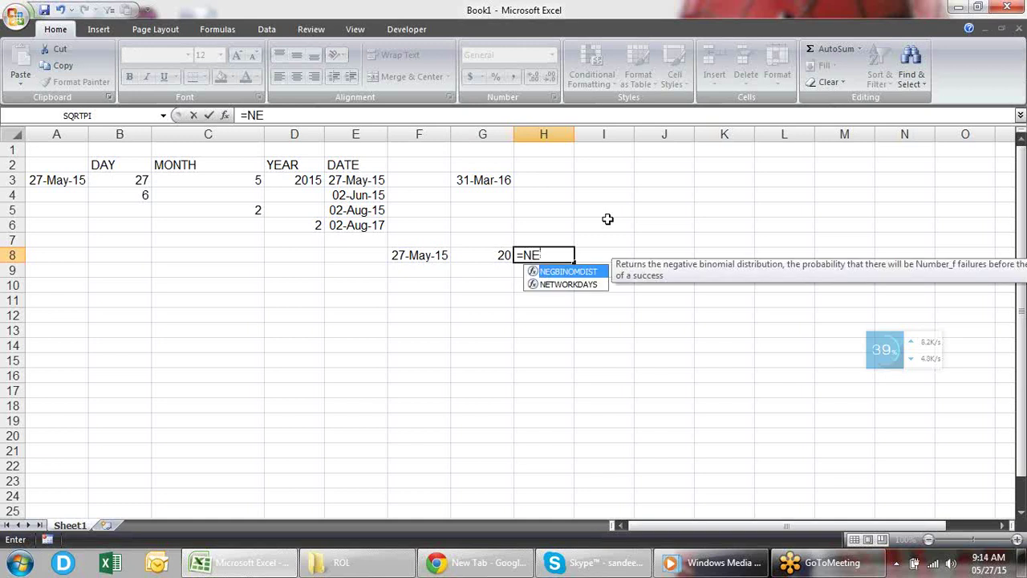
key("Down")
key("Tab")
key("BackSpace")
key("BackSpace")
key("BackSpace")
key("BackSpace")
key("BackSpace")
key("BackSpace")
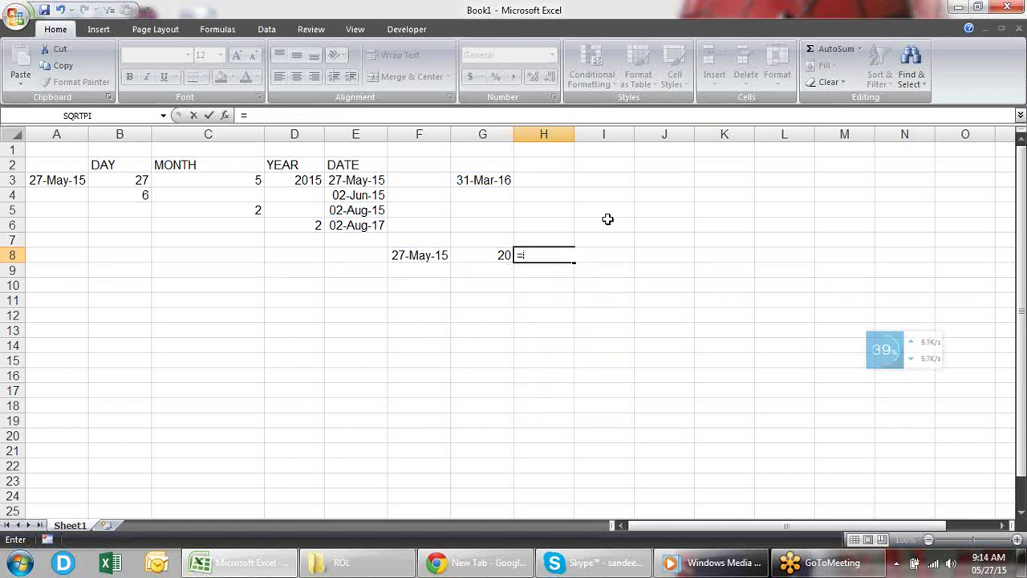
type("WOR")
key("Tab")
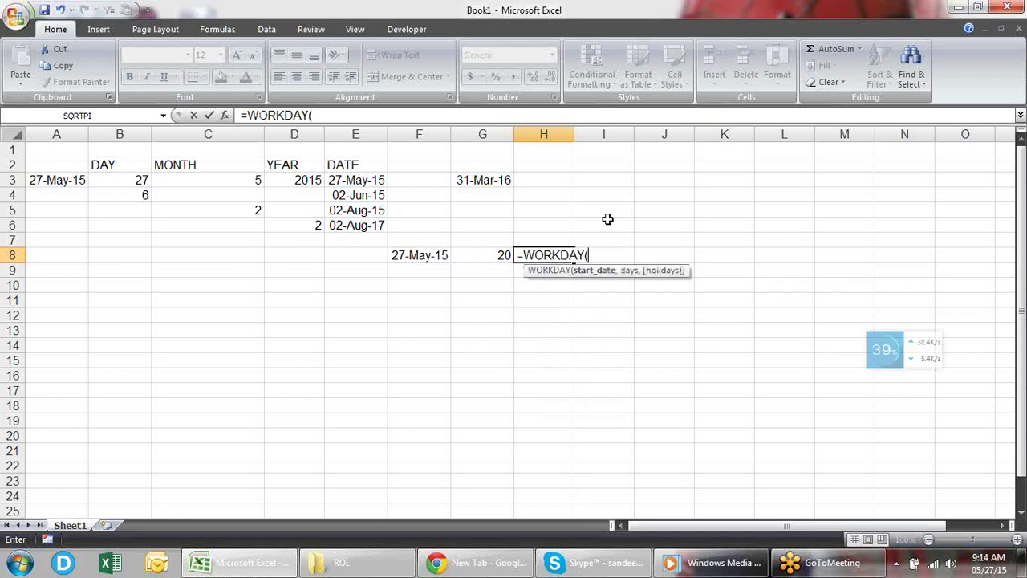
Complete the formula as =WORKDAY(F8,G8,K1:K6) with K1:K6 as holidays.
left_click(432, 255)
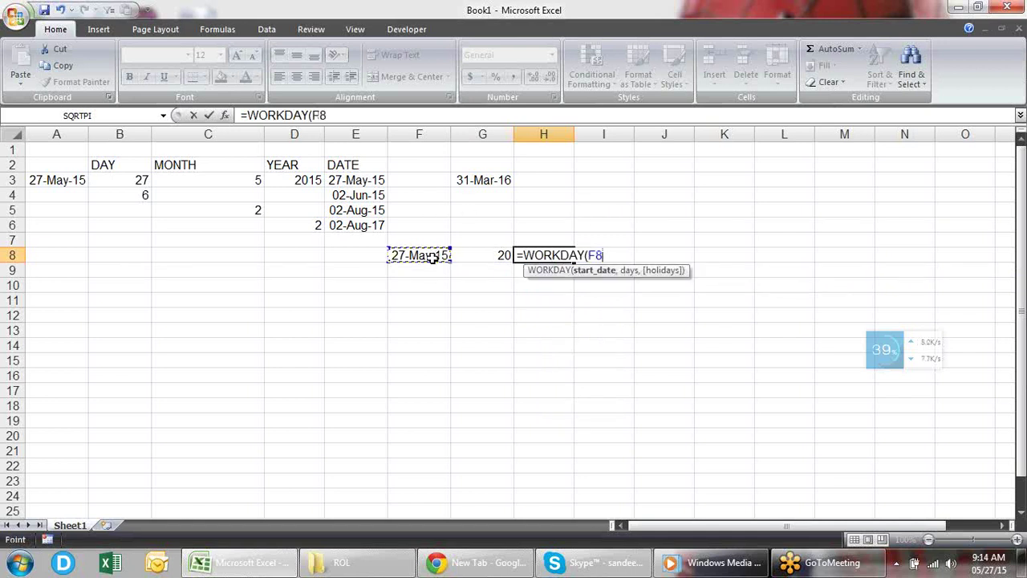
type(",")
left_click(498, 255)
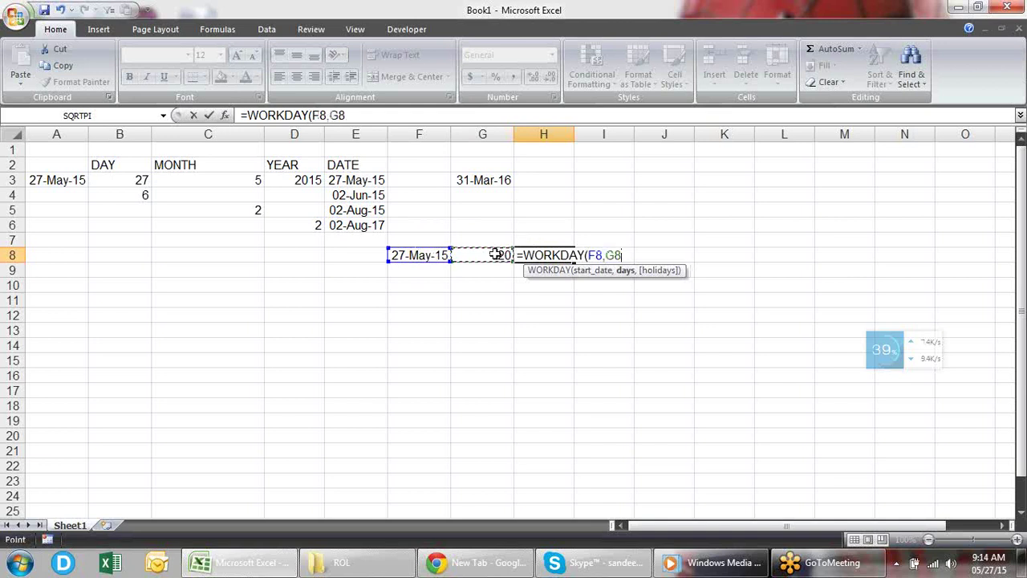
type(",")
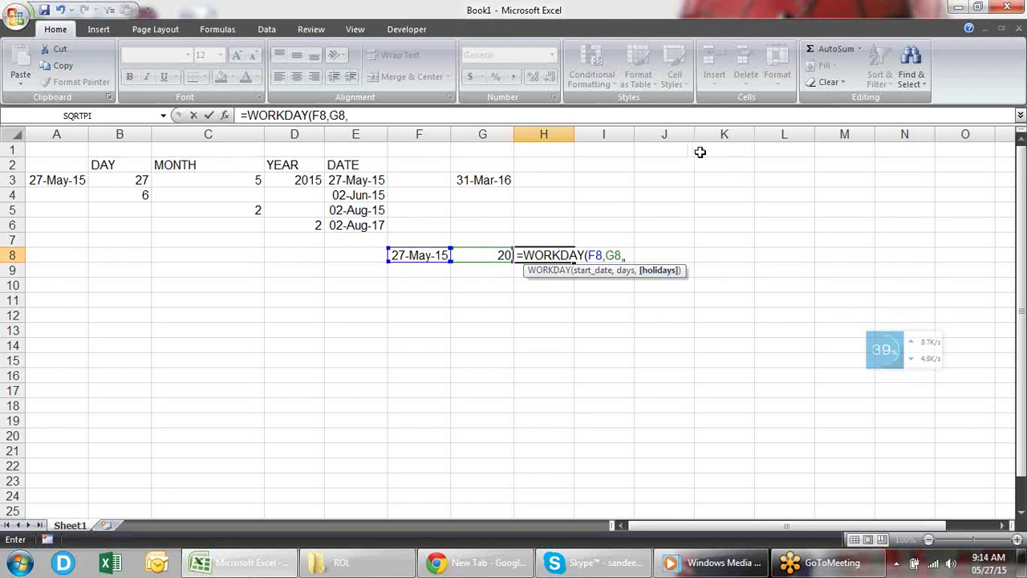
left_click_drag(710, 149, 720, 229)
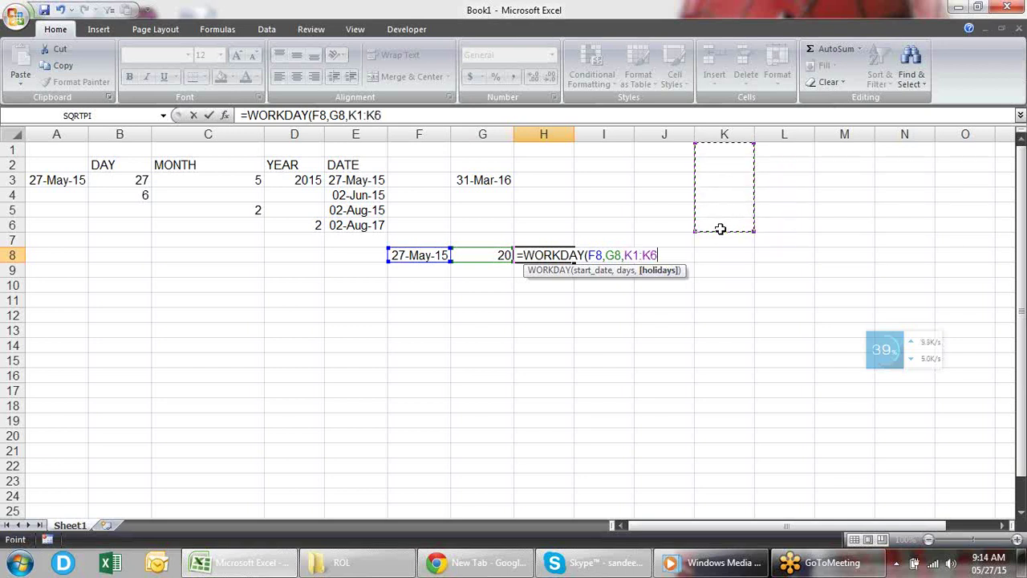
type(")")
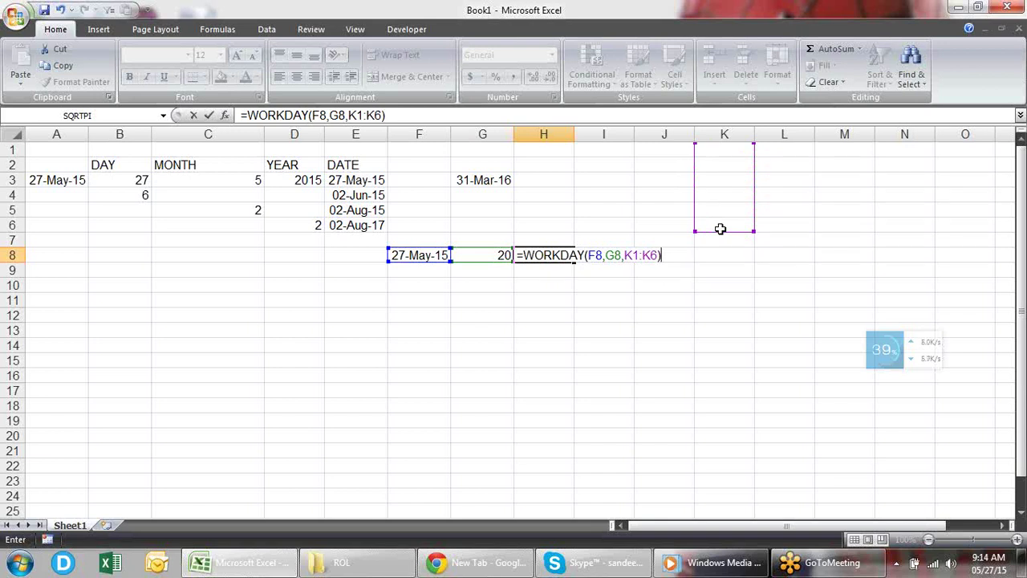
key("Return")
Format H8's result as a date (24-Jun-15) and move to K2 in the holidays column.
key("Up")
key("ctrl+shift+3")
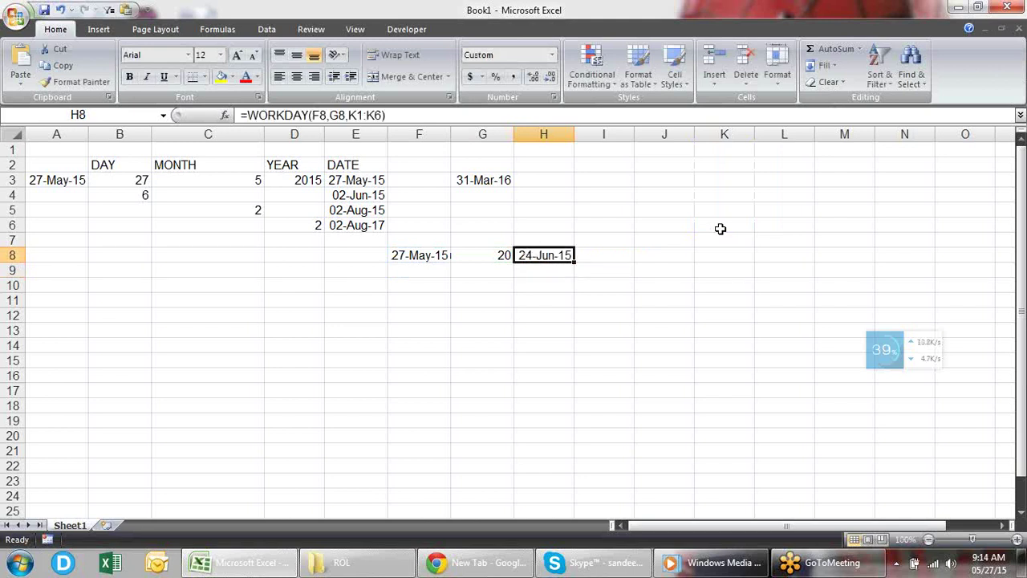
key("Right")
key("Right")
key("Right")
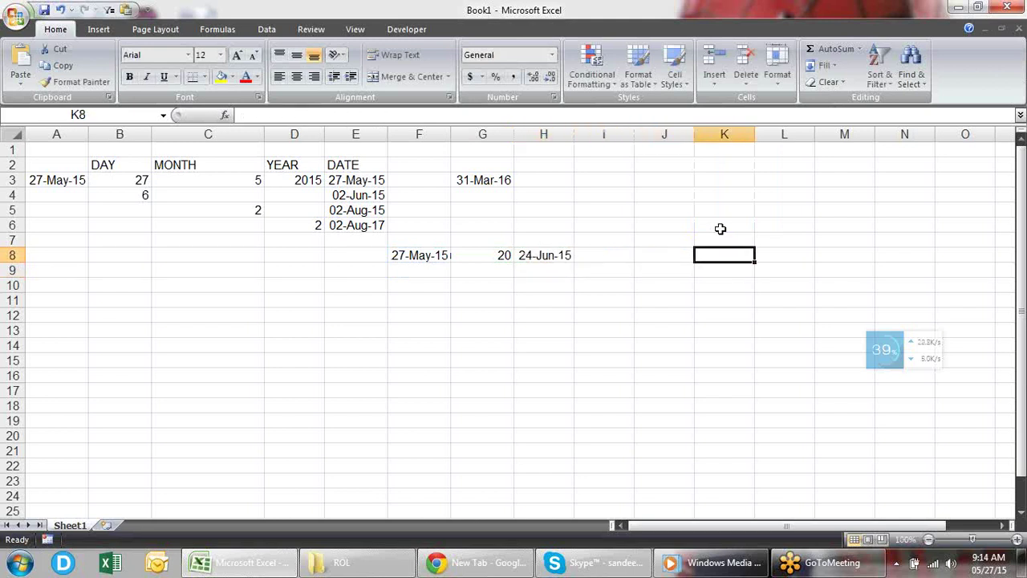
key("Left")
key("Left")
key("Left")
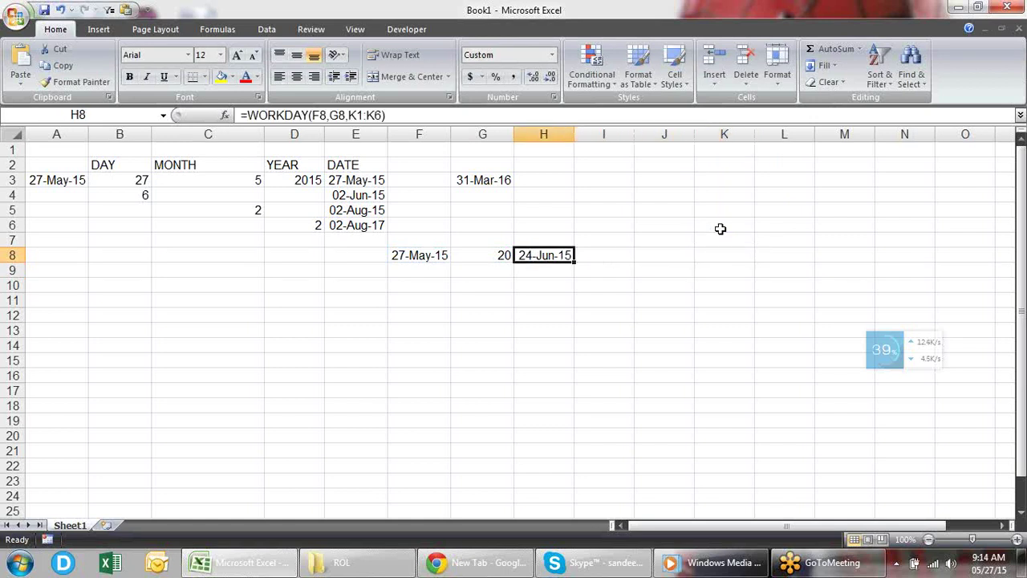
key("Right")
key("Right")
key("Right")
key("Up")
key("Up")
key("Up")
key("Up")
key("Up")
key("Up")
key("Up")
key("Down")
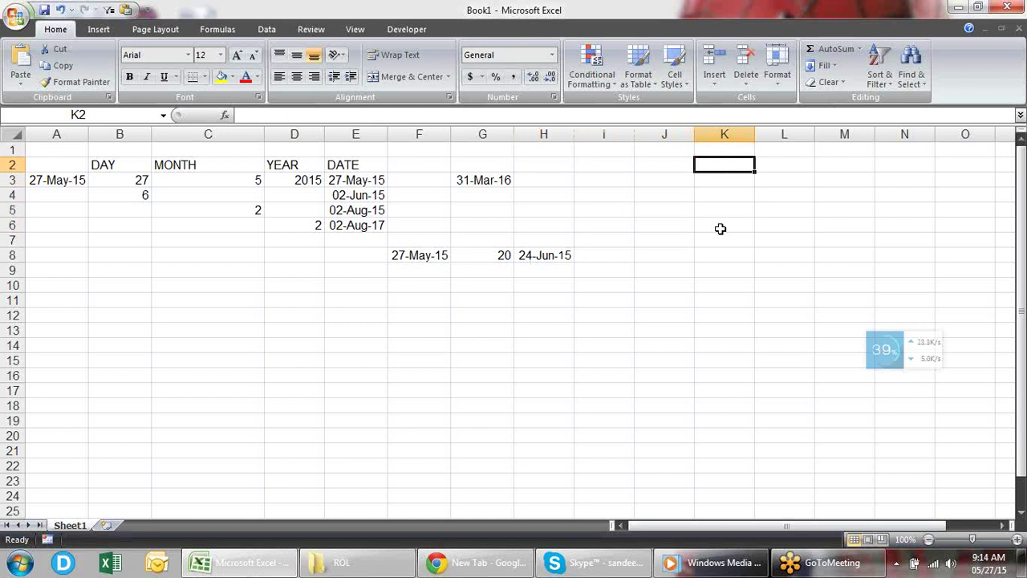
Enter 1-JUN-2015 in K2 as a holiday and check H8 recalculates to 25-Jun-15.
type("-")
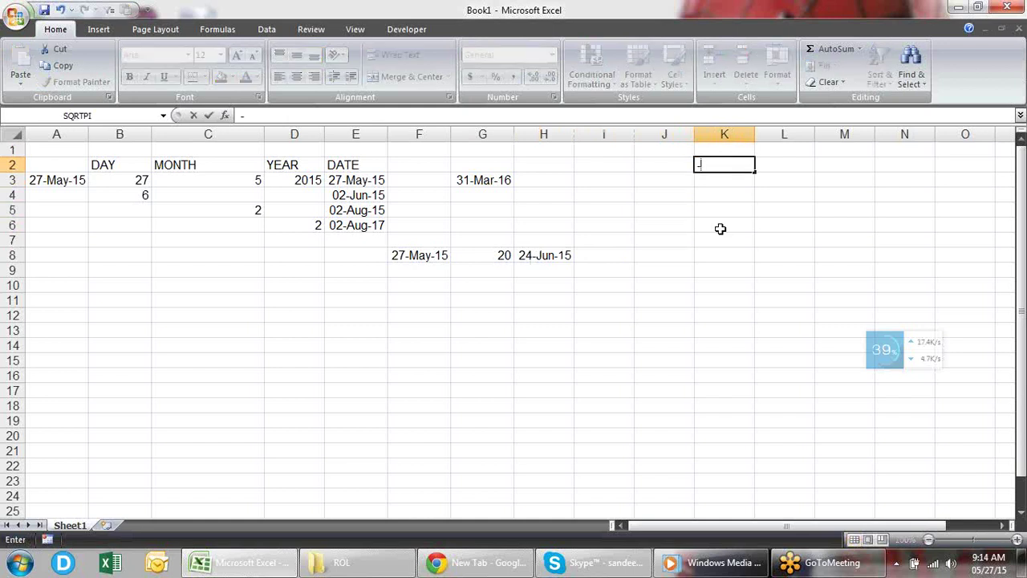
key("BackSpace")
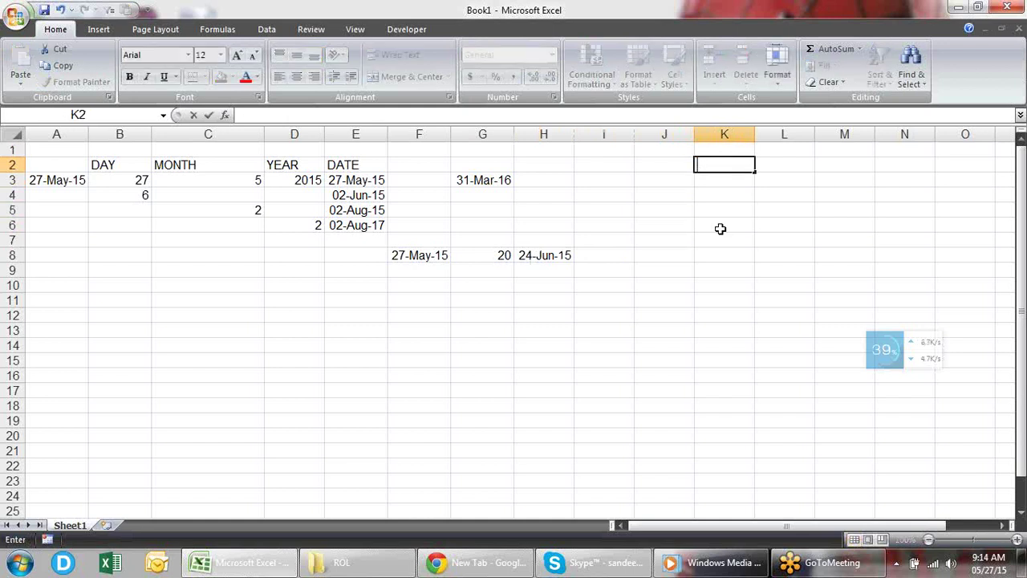
type("A")
key("BackSpace")
type("1-JUN-2015")
key("Return")
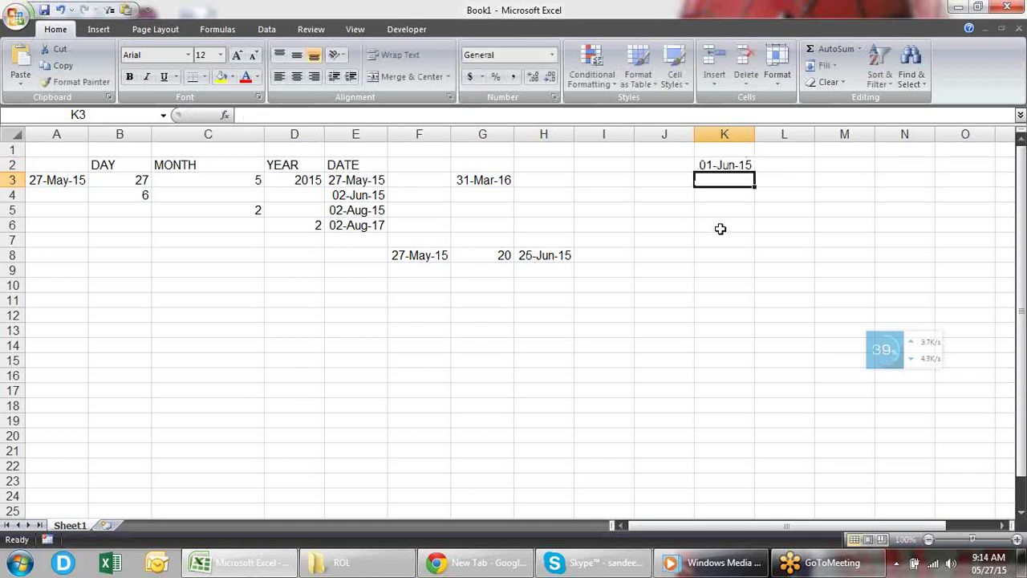
left_click_drag(544, 270, 555, 258)
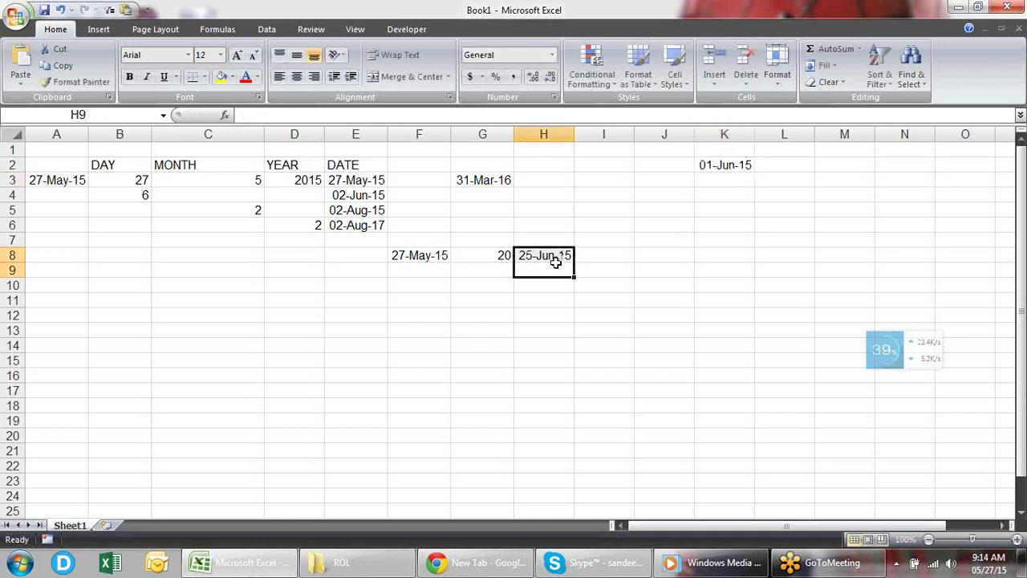
left_click(557, 269)
left_click(558, 255)
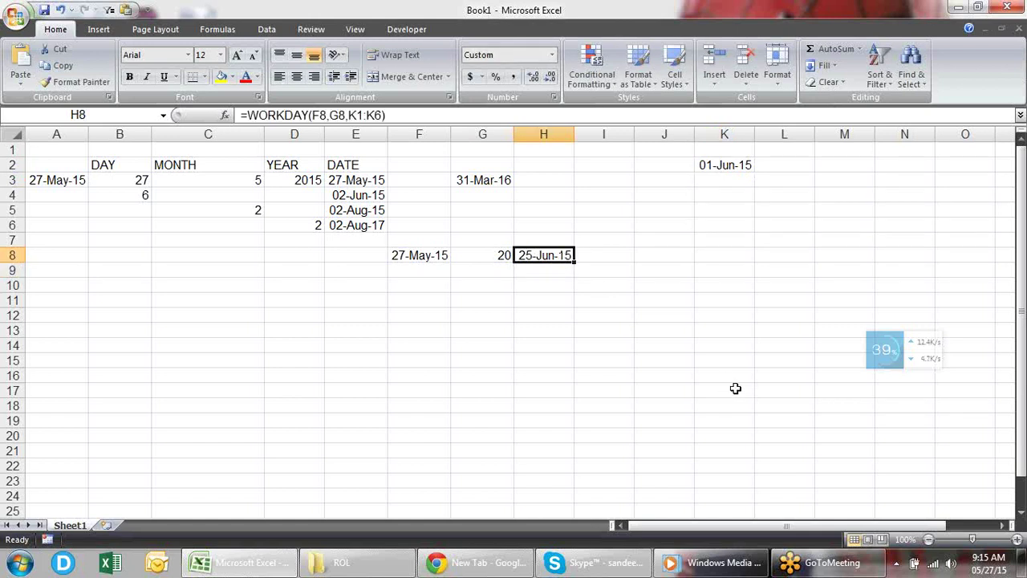
Enter =NETWORKDAYS(F8,H8,K1:K6) in F10.
left_click(410, 284)
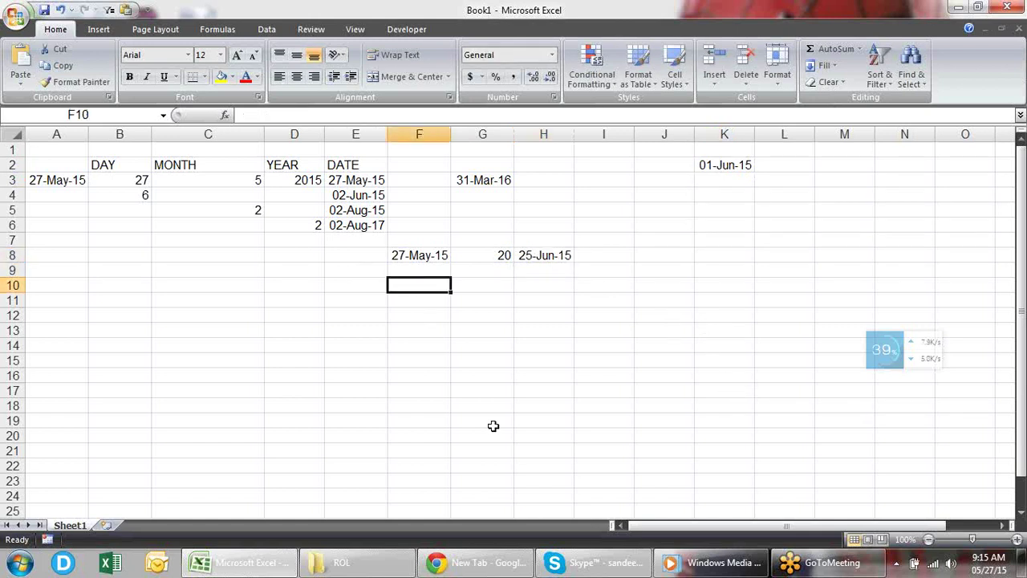
type("=")
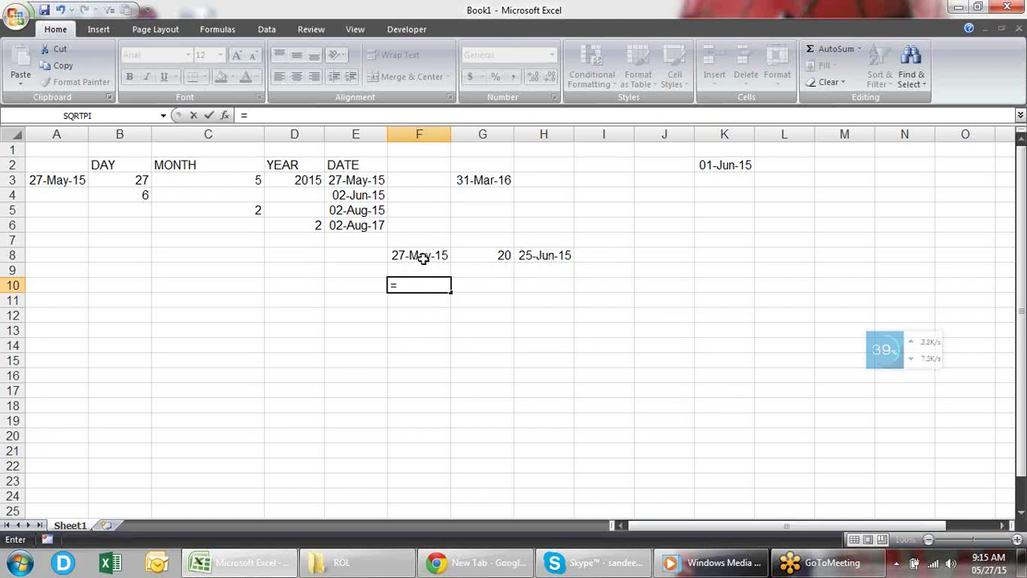
type("NET")
key("Tab")
key("Up")
key("Up")
type(",")
key("Up")
key("Up")
key("Up")
key("Right")
key("Right")
key("Down")
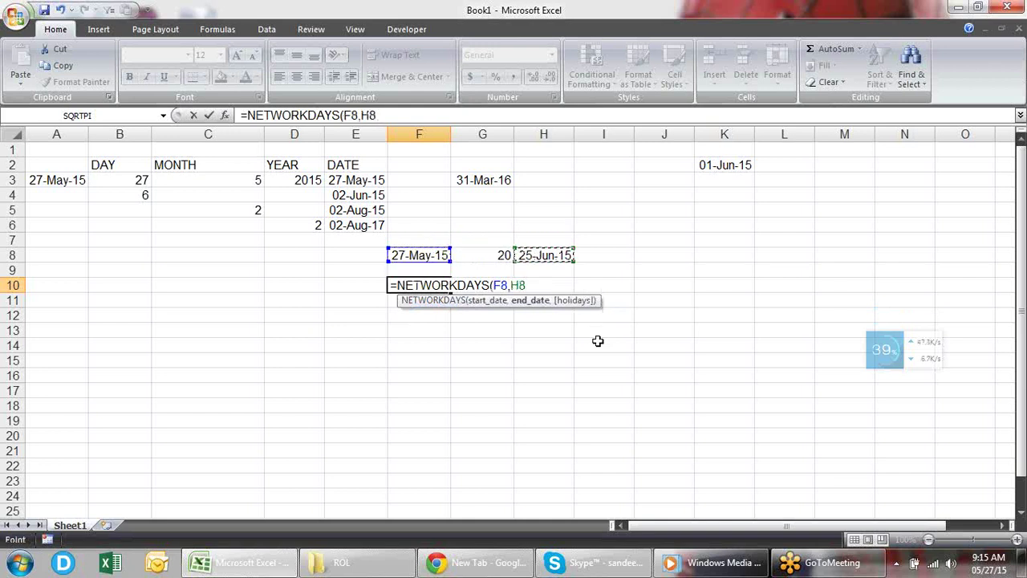
type(",")
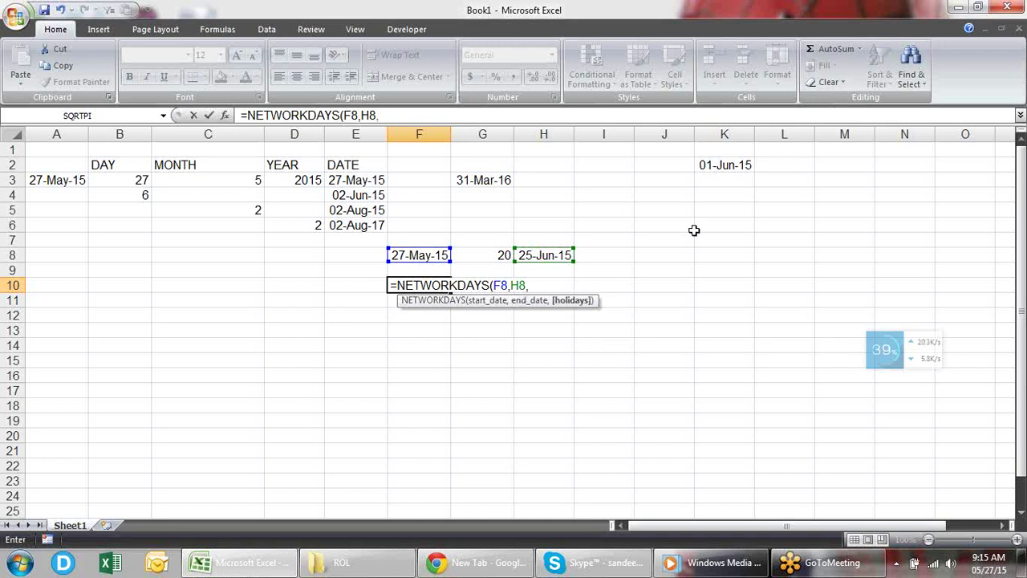
left_click_drag(732, 151, 736, 233)
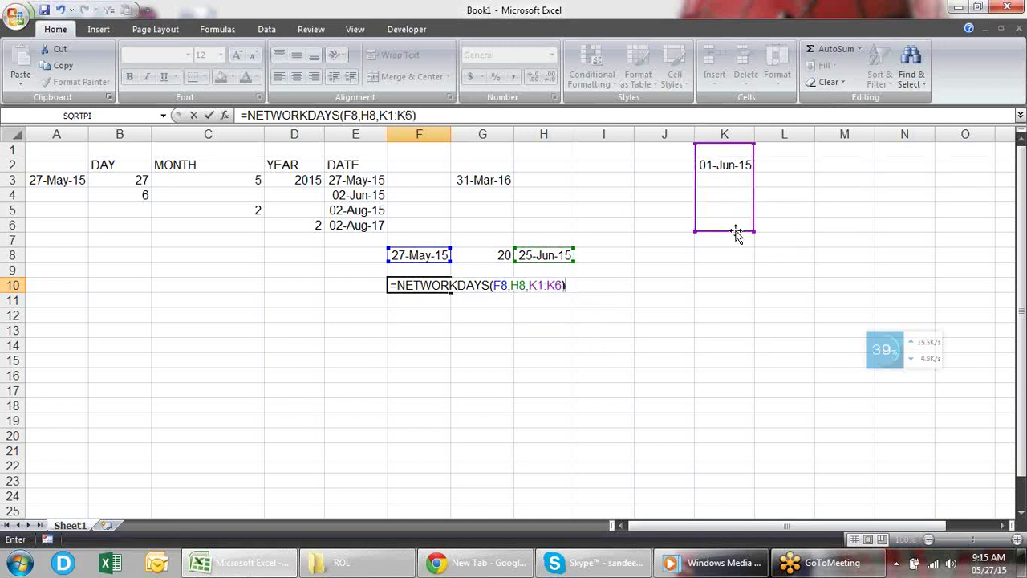
key("Return")
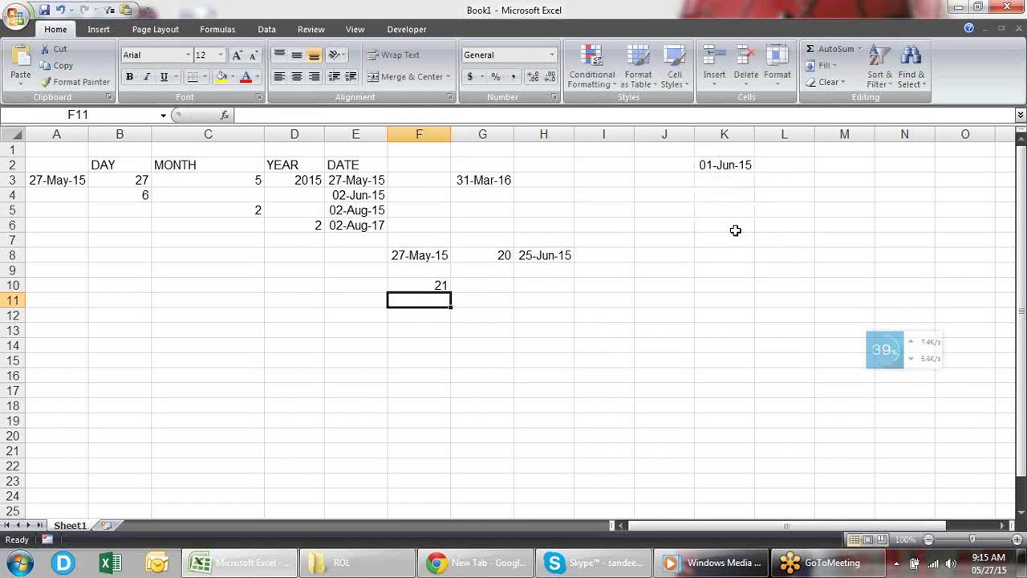
Check the NETWORKDAYS result of 21 in F10.
key("Up")
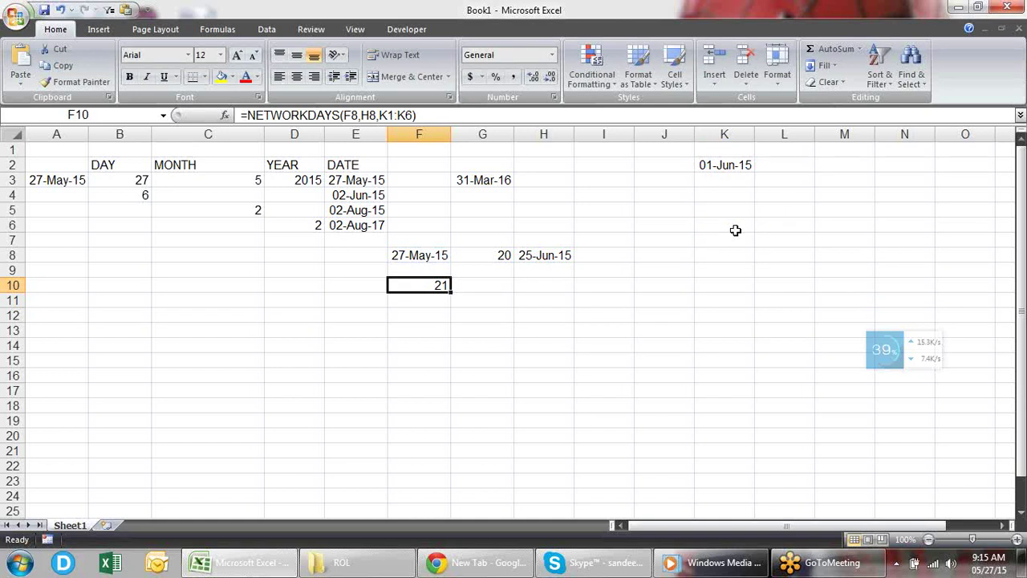
key("Down")
key("Up")
key("Down")
key("Down")
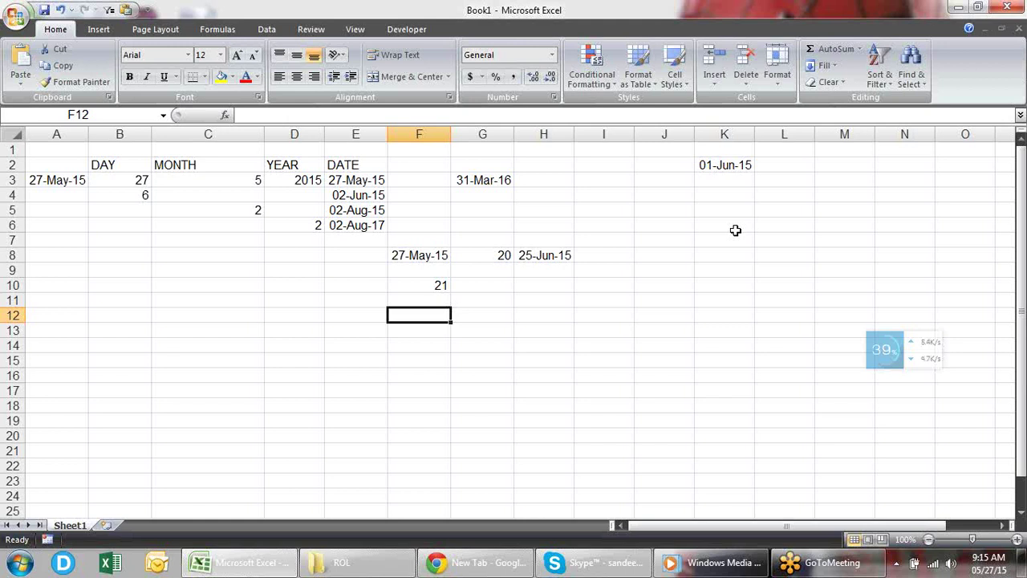
Browse the Date & Time function list on the Formulas tab, then close it.
left_click(271, 27)
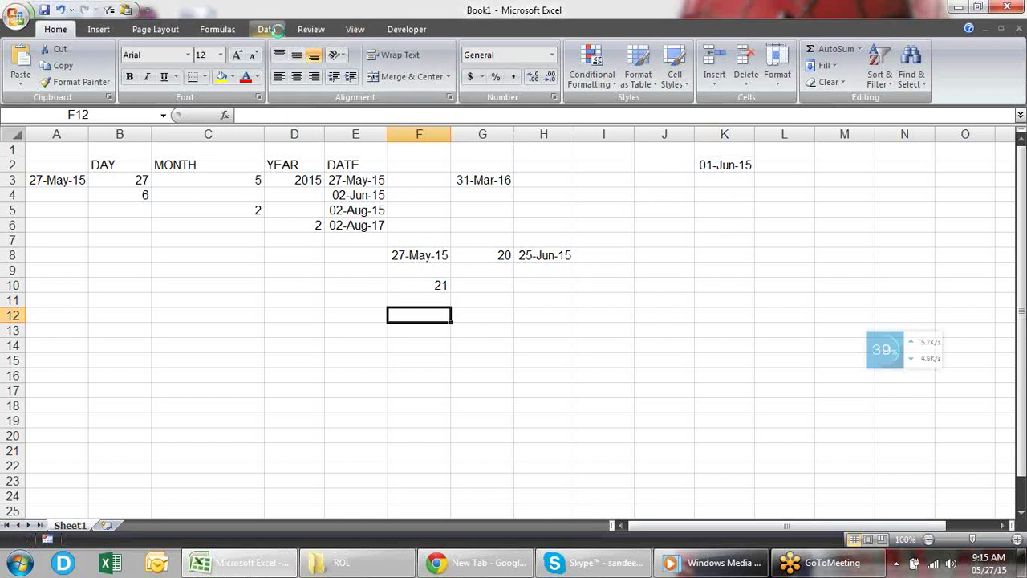
left_click(217, 29)
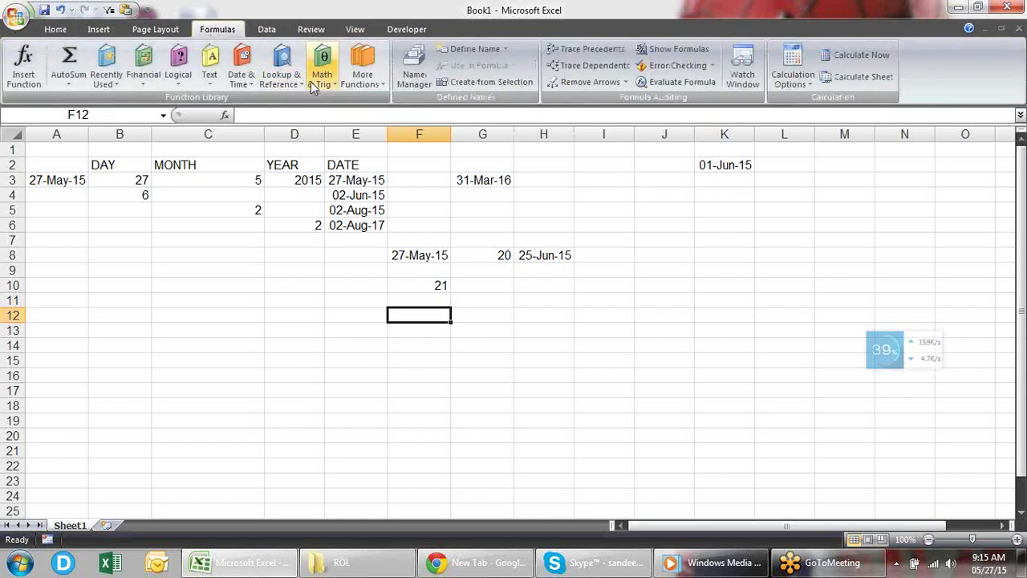
left_click(240, 76)
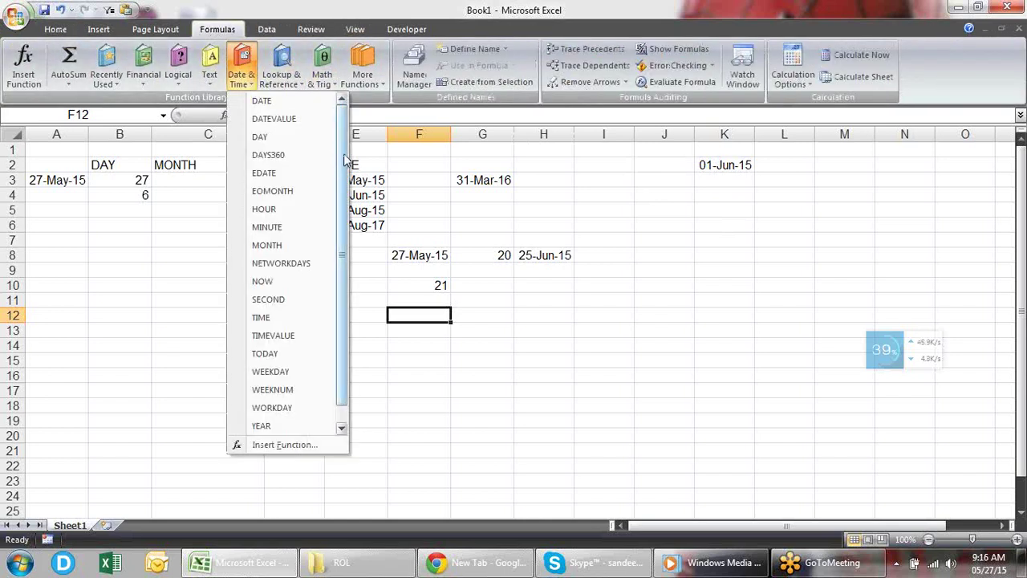
scroll(345, 160, "down", 1)
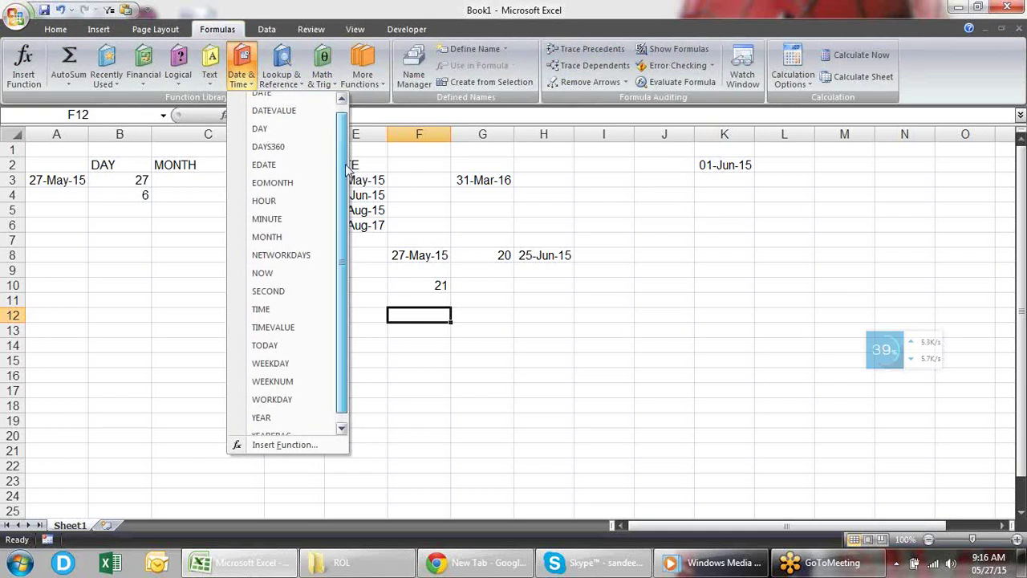
left_click(638, 262)
left_click(547, 231)
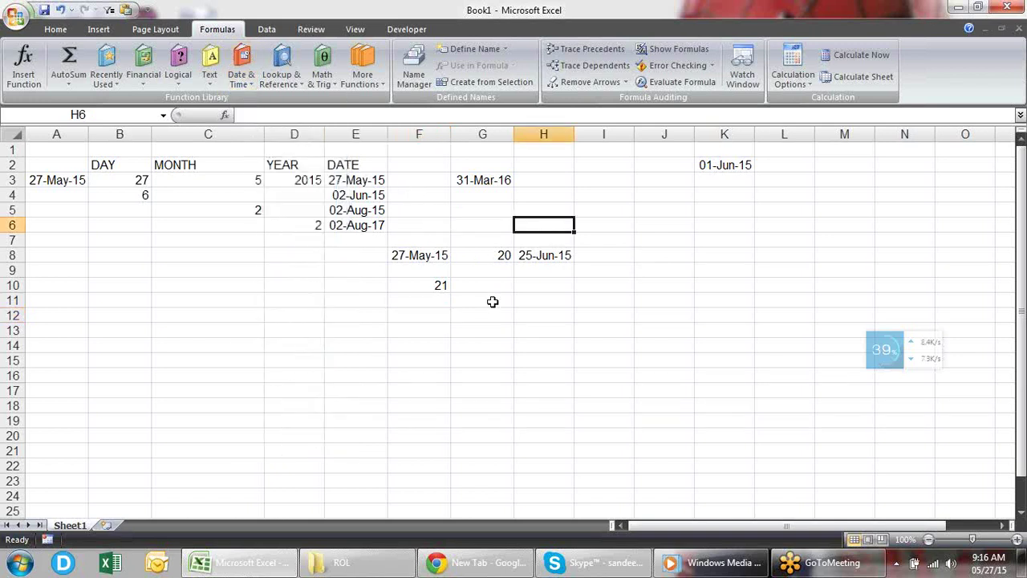
Enter =WEEKDAY(H8,0) in I8.
left_click(597, 255)
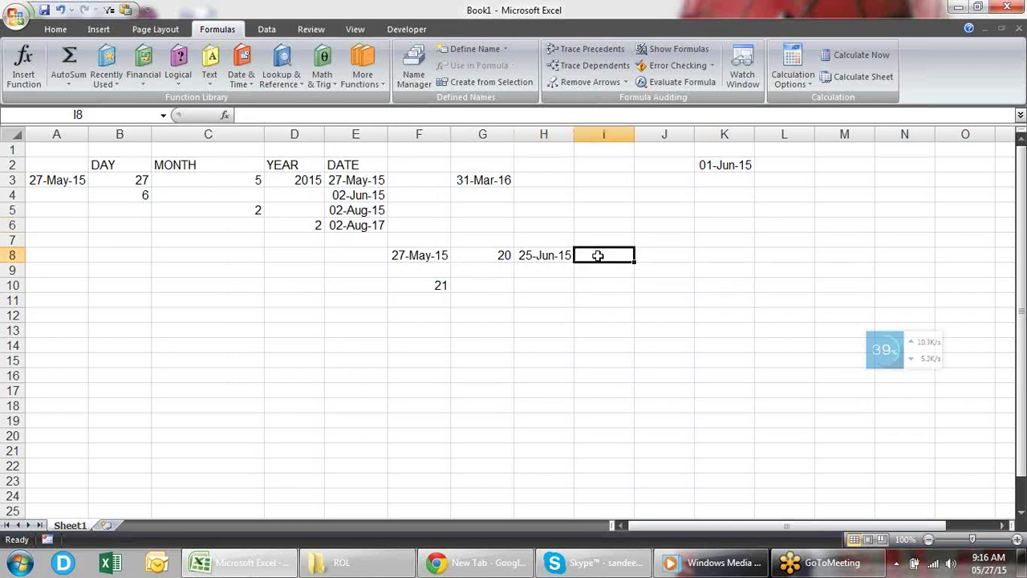
type("=WE")
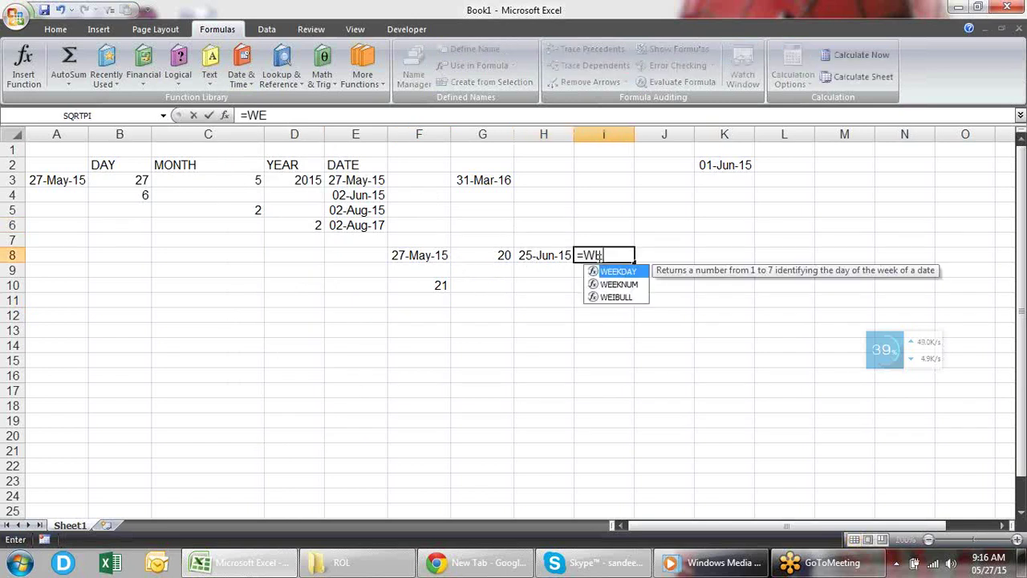
key("Tab")
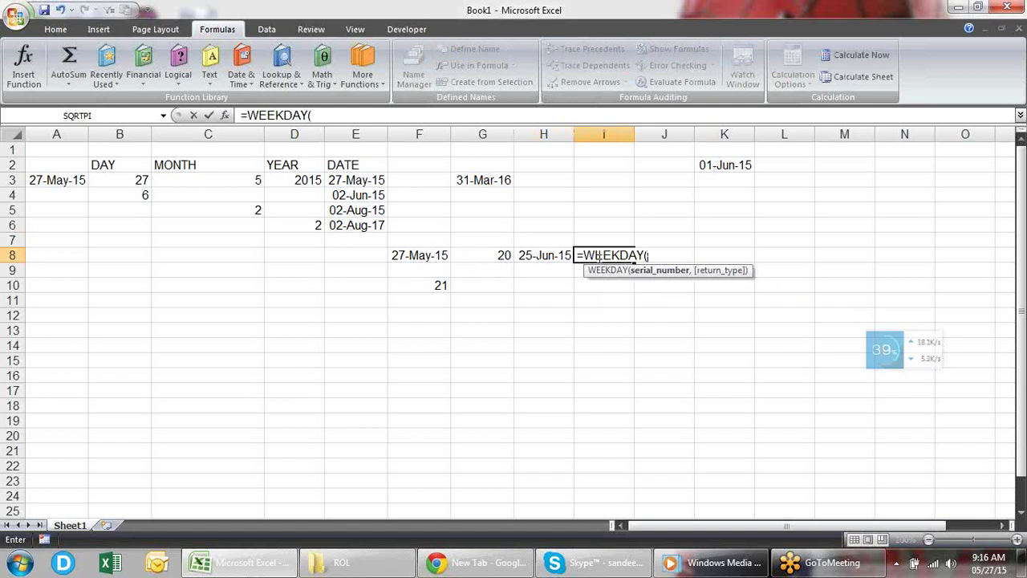
key("Left")
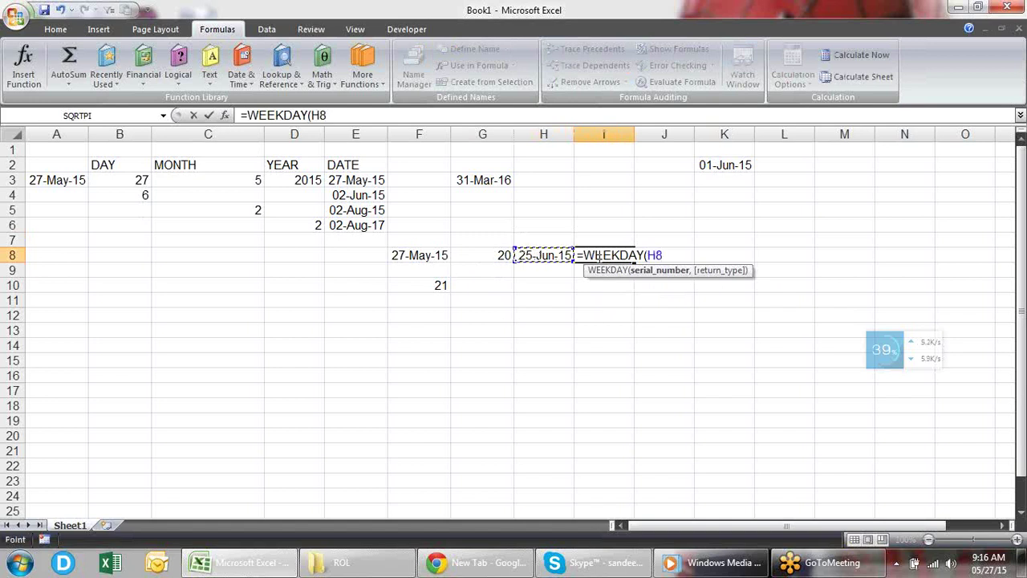
type(",")
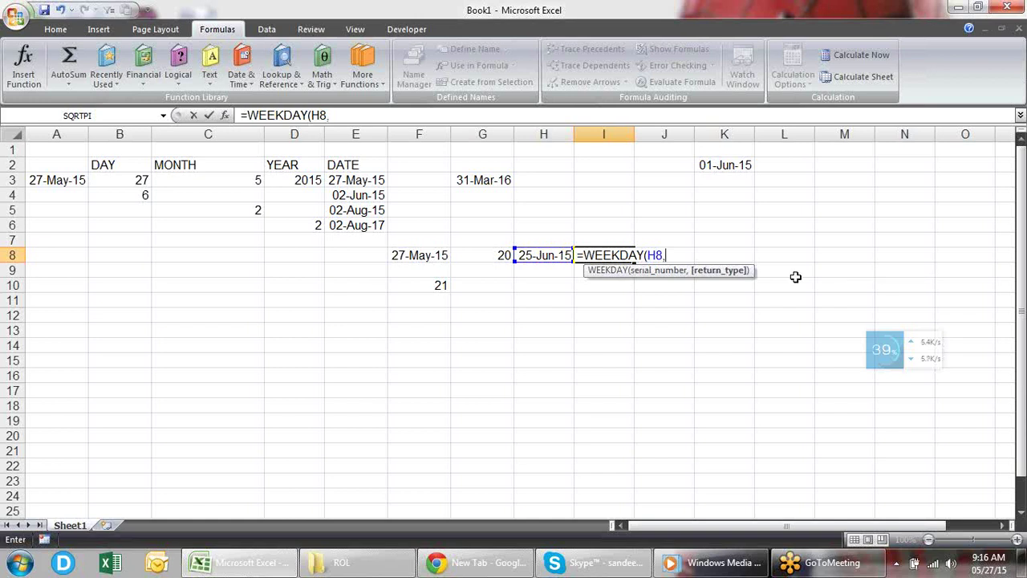
type("0")
key("Return")
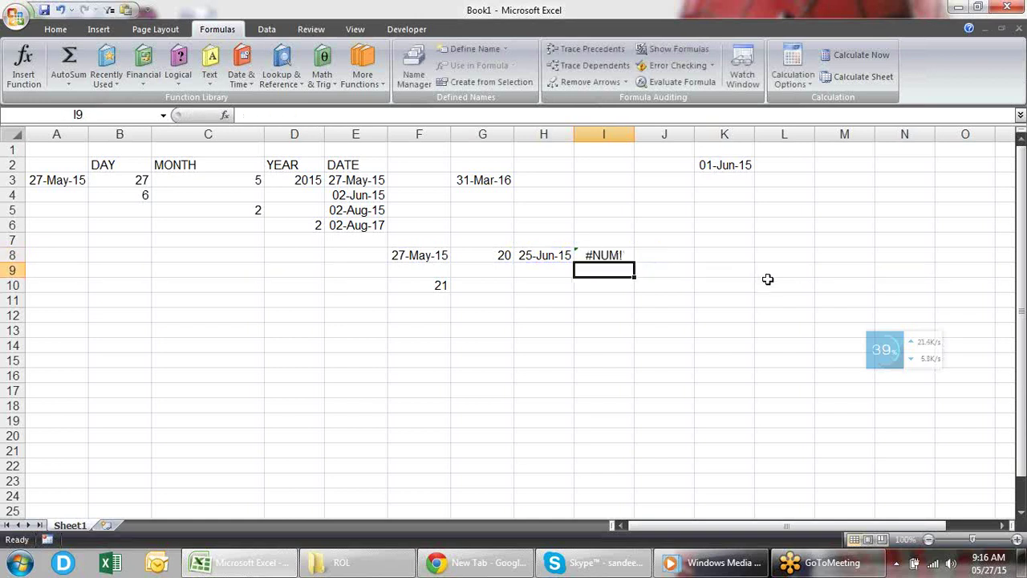
Correct I8's return type to 1 so it shows 5, then start a formula in J8.
key("Up")
key("F2")
key("BackSpace")
key("BackSpace")
type("1)")
key("Return")
key("Up")
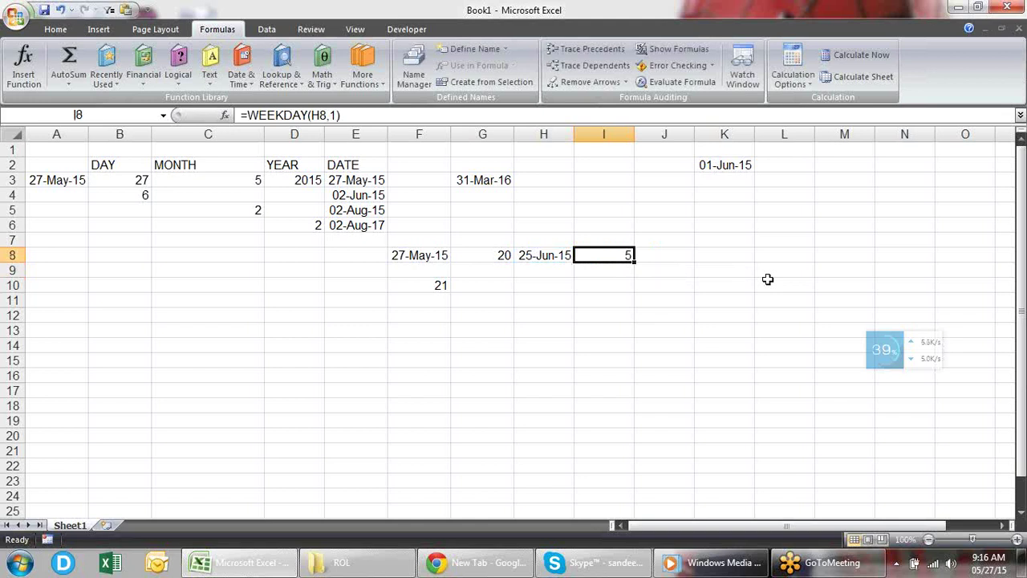
key("Right")
type("=")
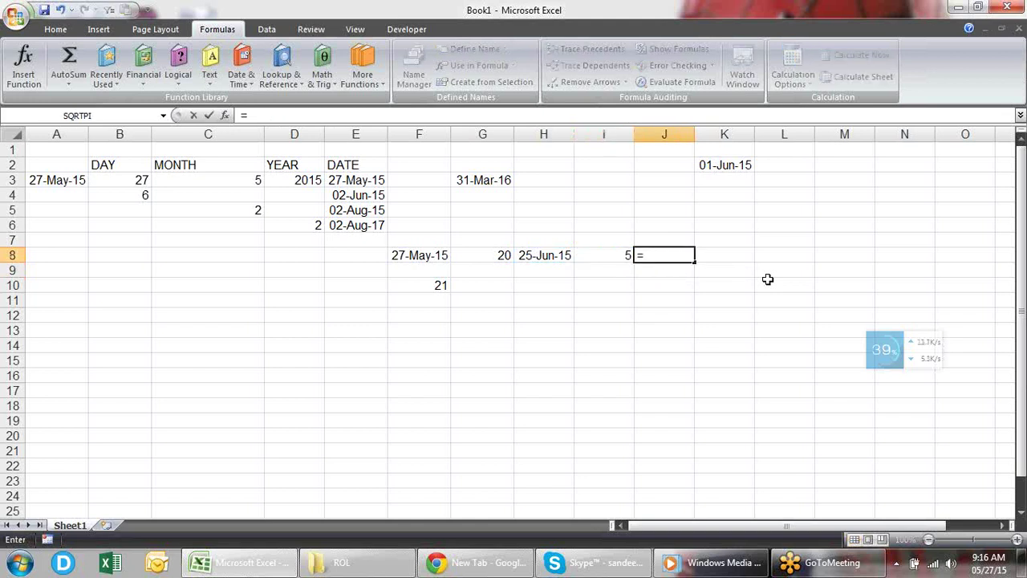
type("D")
Enter =TEXT(H8,"DDD") in J8 to display Thu.
key("BackSpace")
type("TEXT(")
key("Left")
key("Left")
key("Left")
key("Right")
type(",\"")
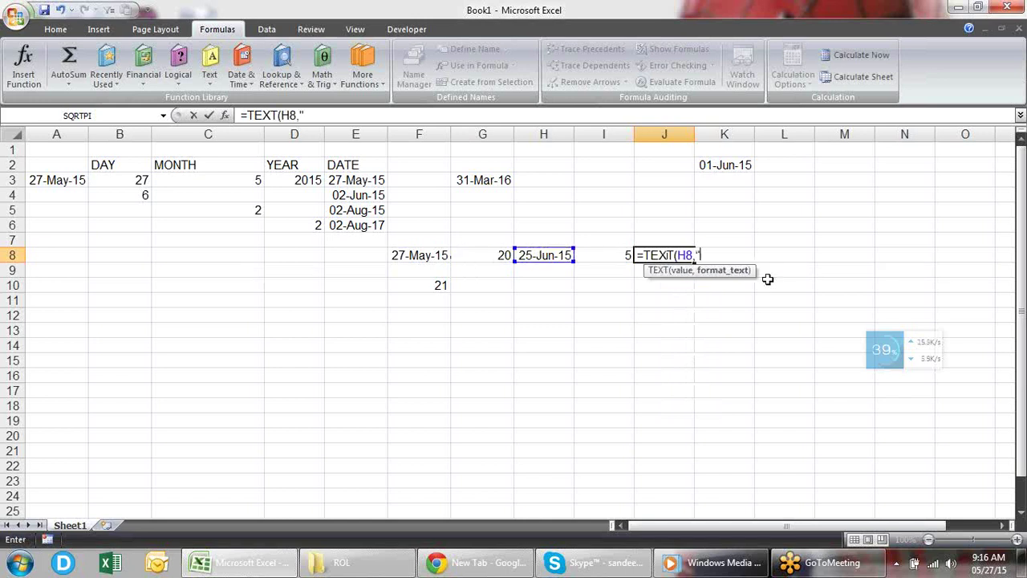
type("DDD\")")
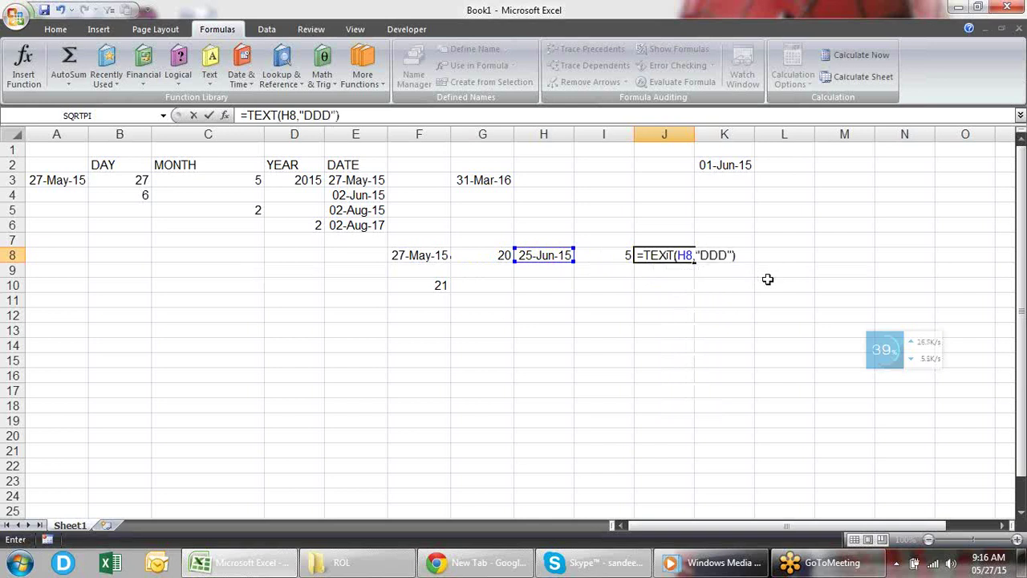
key("Return")
key("Up")
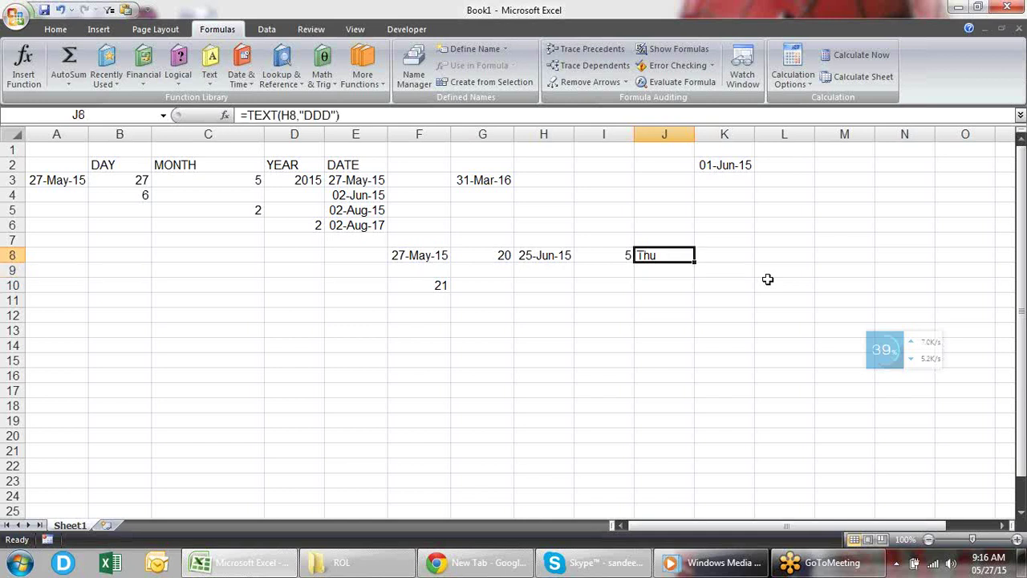
key("Left")
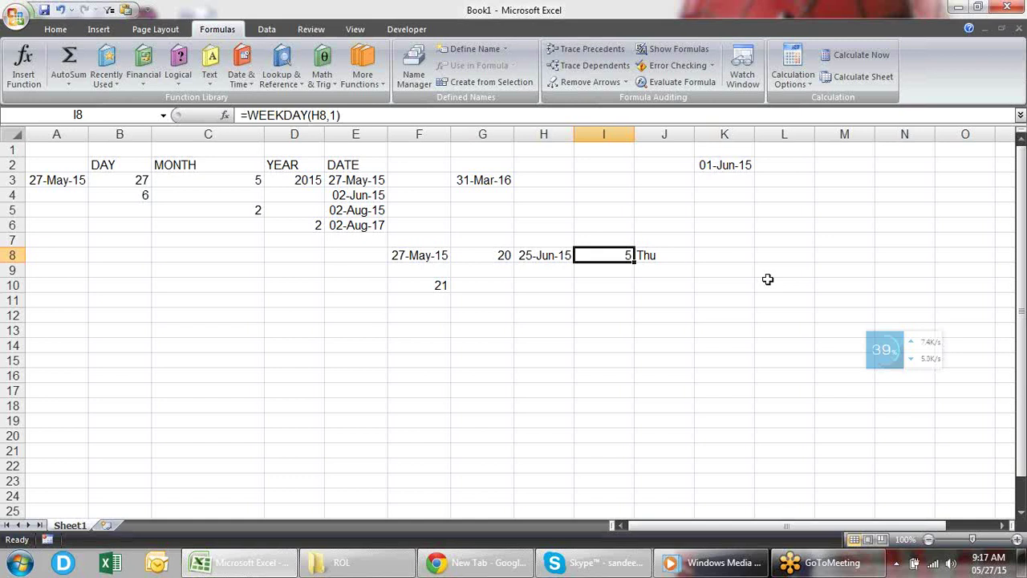
Change I8's WEEKDAY return type from 1 to 2.
key("F2")
key("Left")
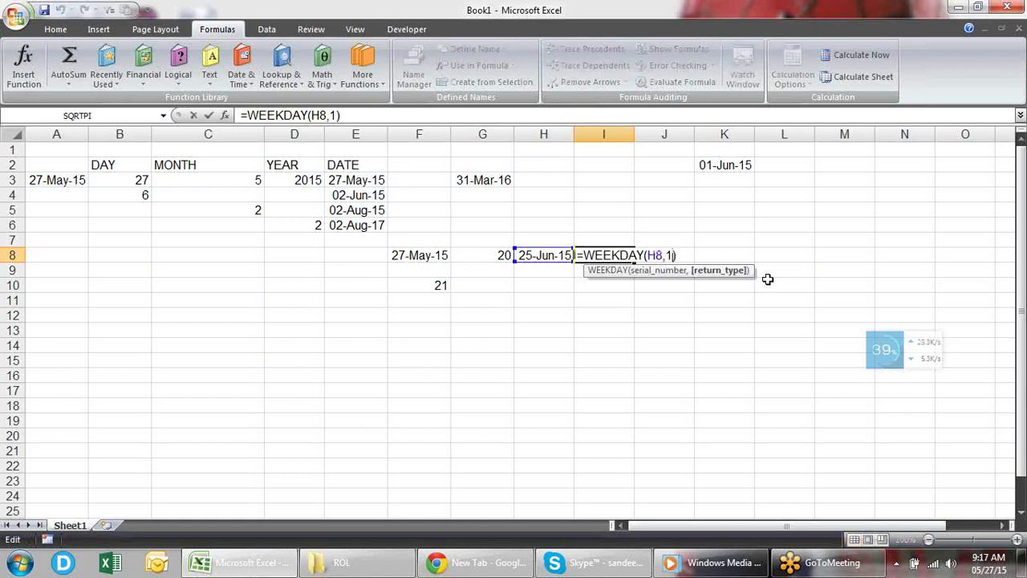
key("Escape")
key("Down")
key("Up")
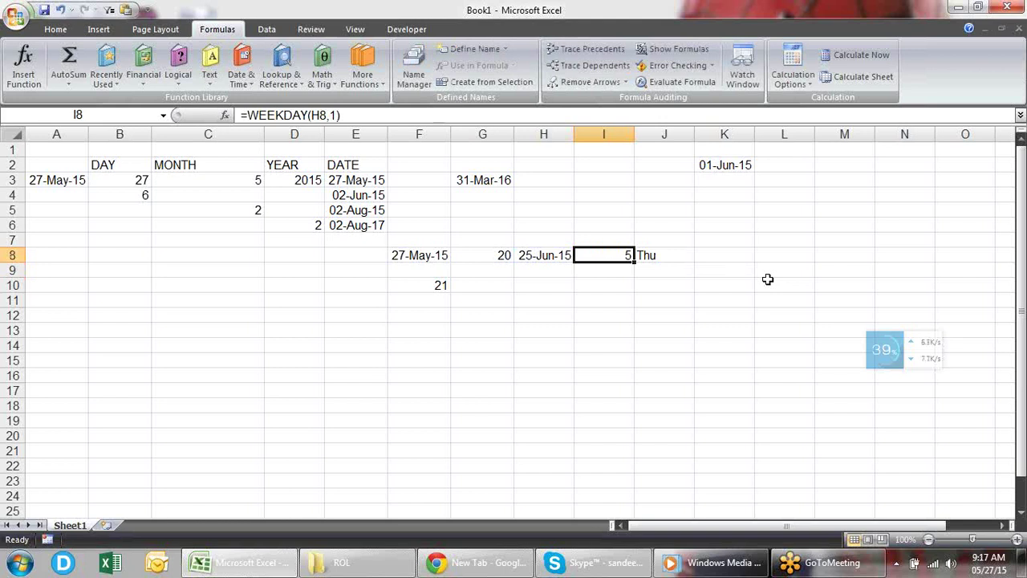
key("F2")
key("Left")
key("Left")
key("BackSpace")
type("2")
key("Return")
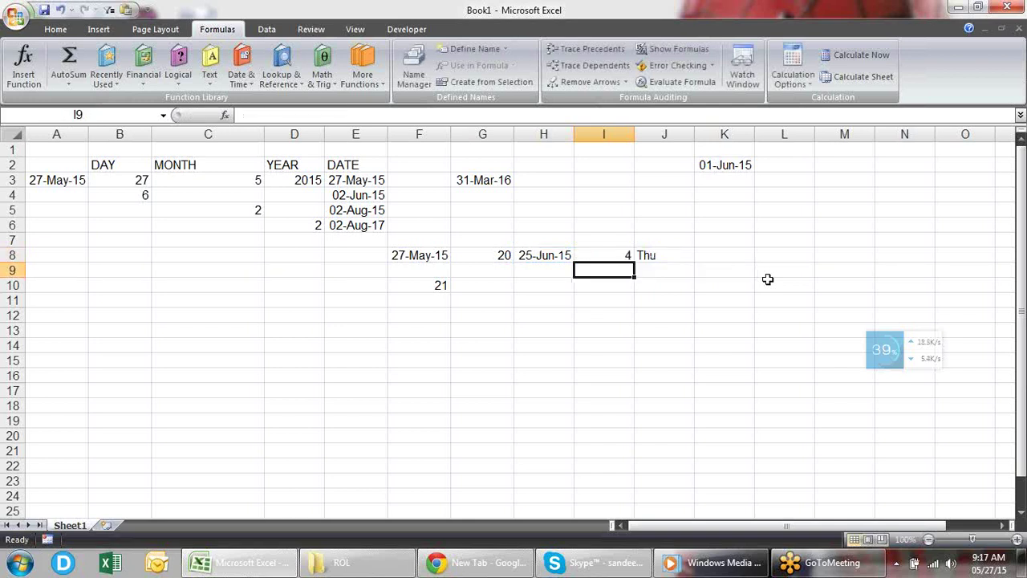
Change the return type to 3 so I8 shows =WEEKDAY(H8,3) returning 3.
key("Up")
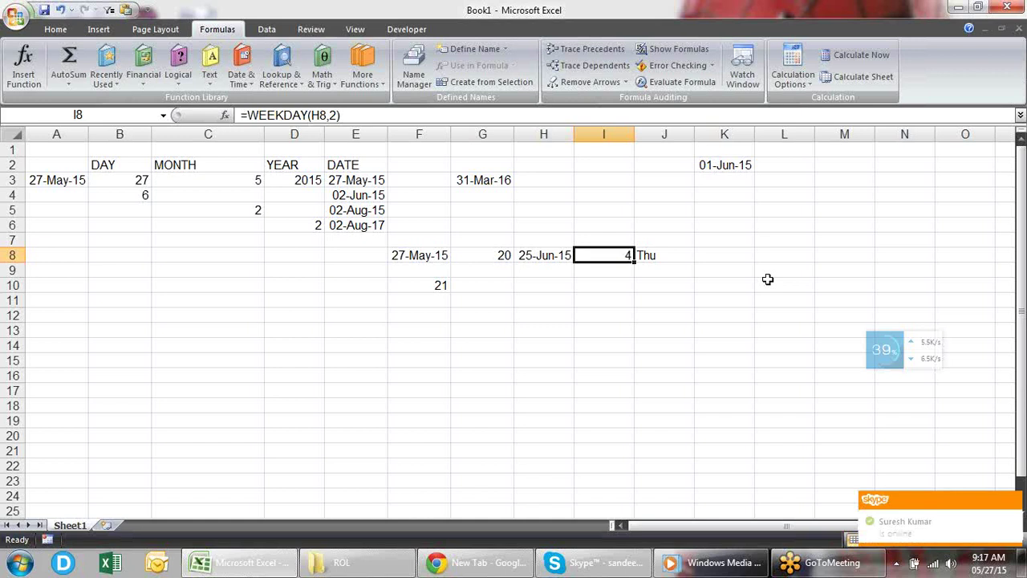
key("F2")
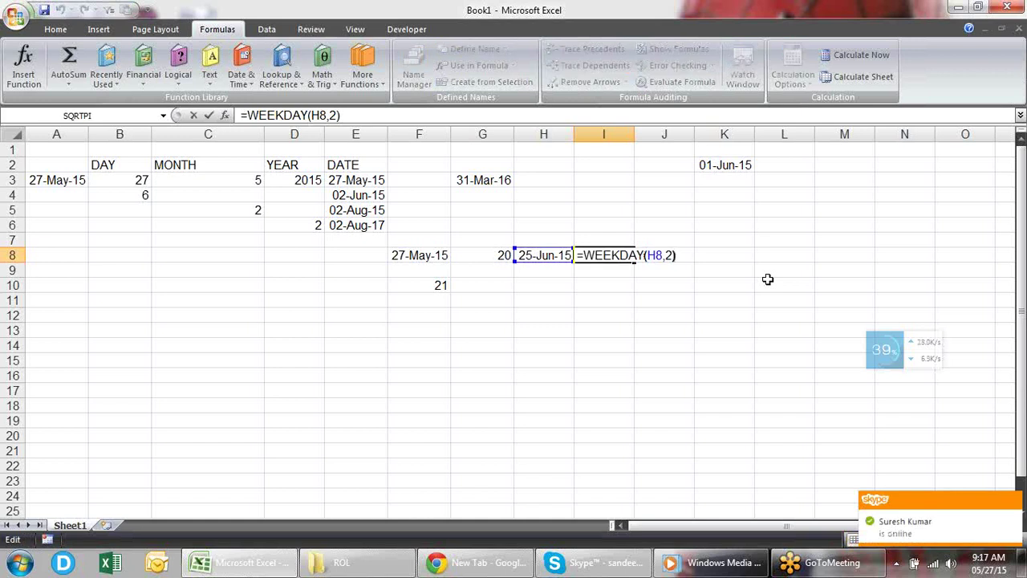
key("BackSpace")
key("BackSpace")
type("3)")
key("Return")
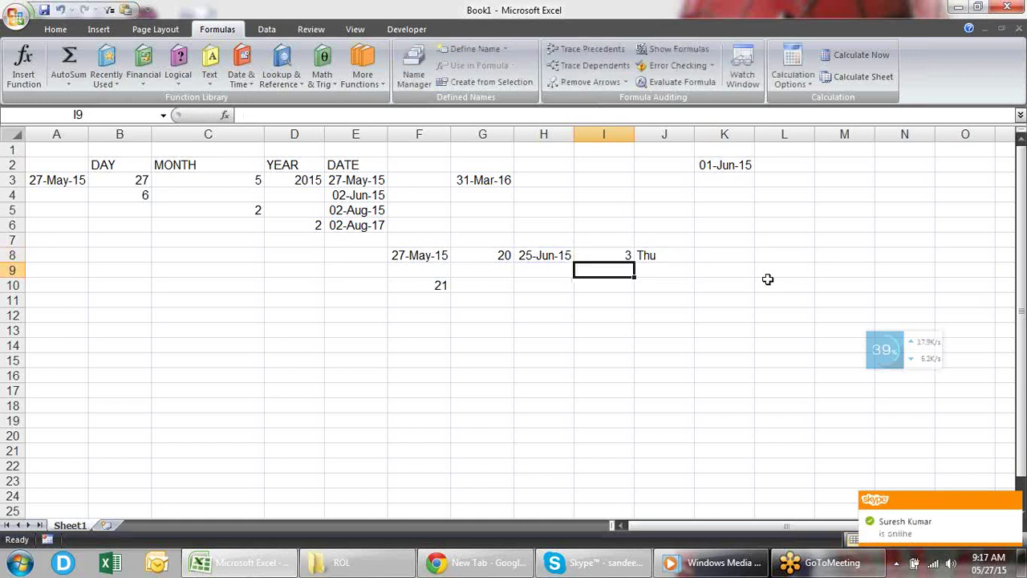
key("Up")
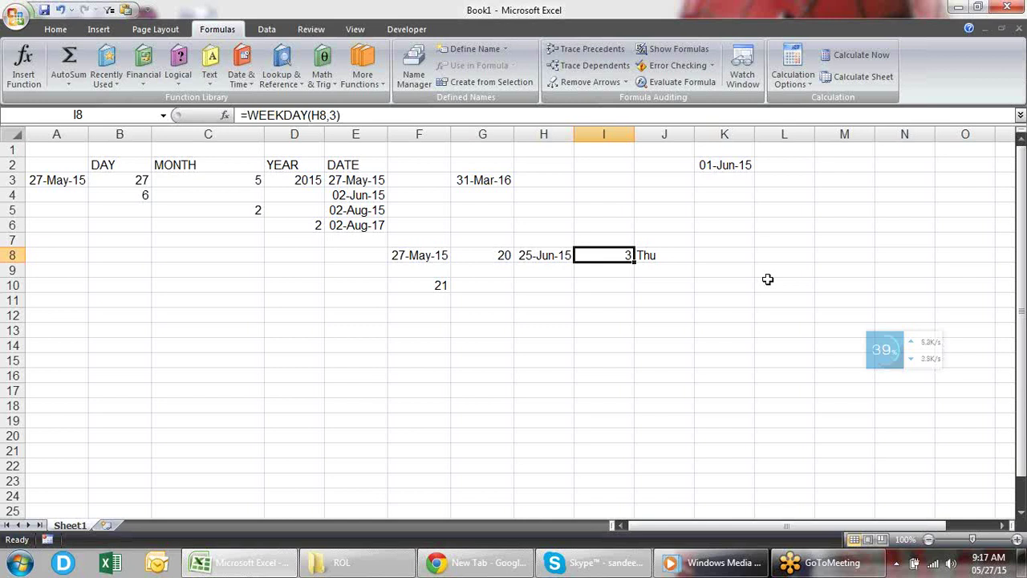
Reopen I8's formula and close the empty Help window.
key("Up")
key("Down")
key("F2")
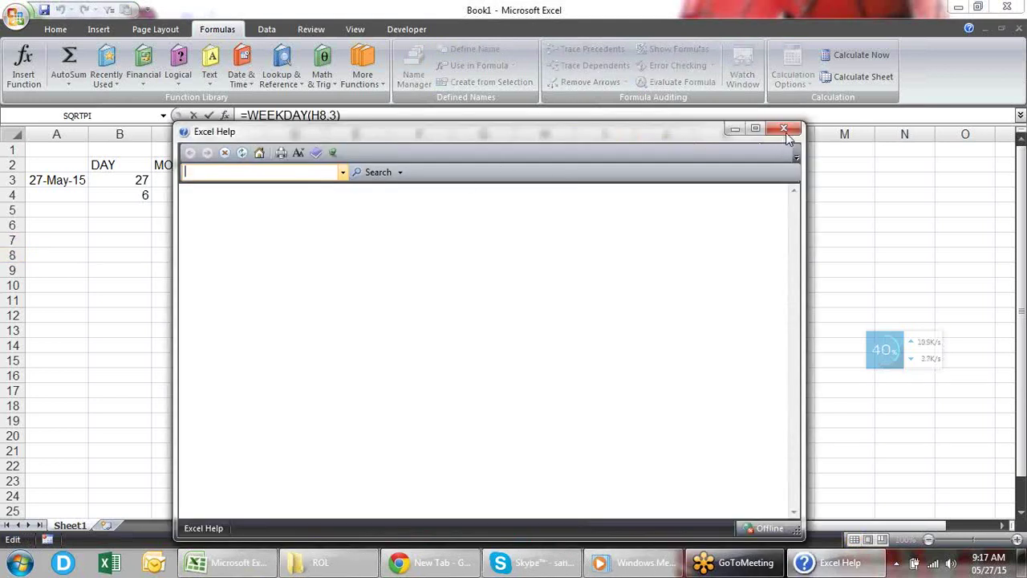
left_click(785, 129)
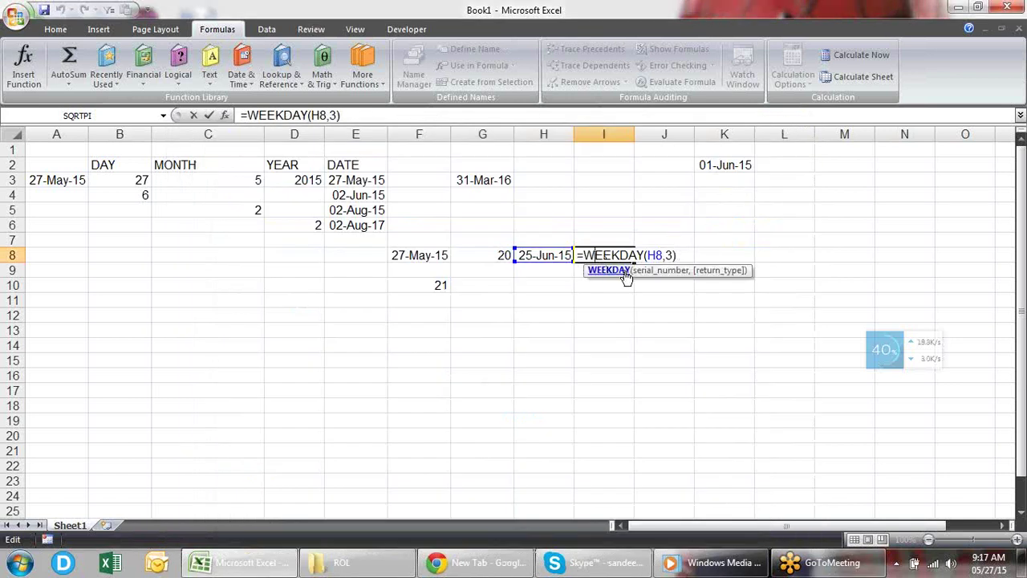
Open WEEKDAY Help and highlight return types 1 (default), 2 (Monday first) and 3 (0–6).
left_click(624, 272)
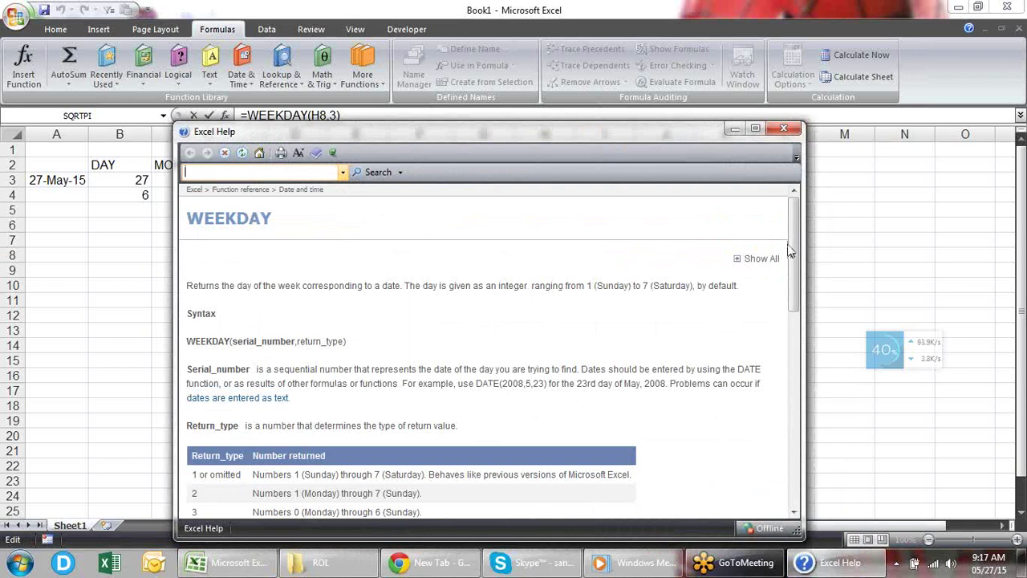
left_click_drag(794, 251, 796, 331)
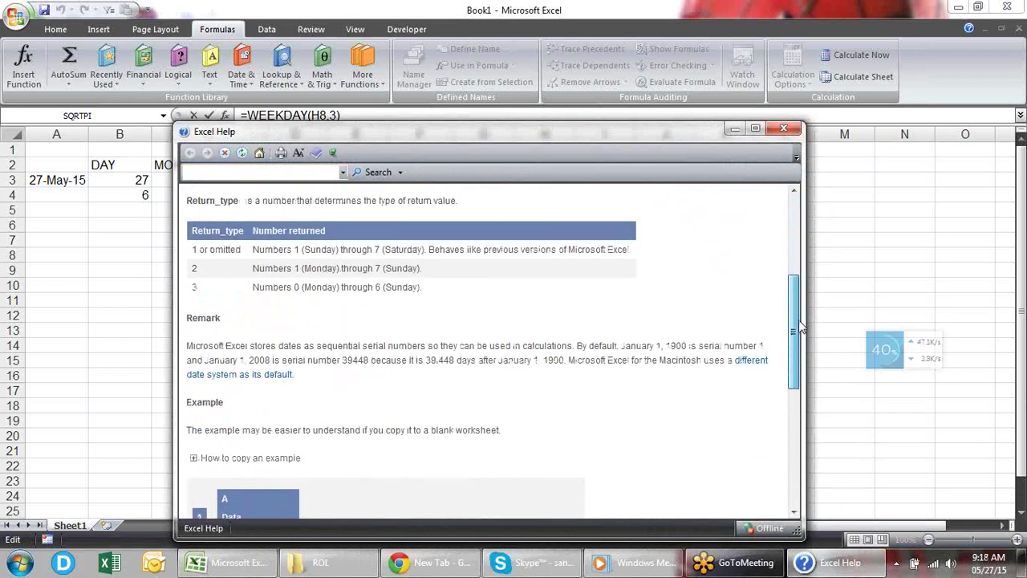
left_click_drag(302, 275, 425, 277)
left_click(497, 293)
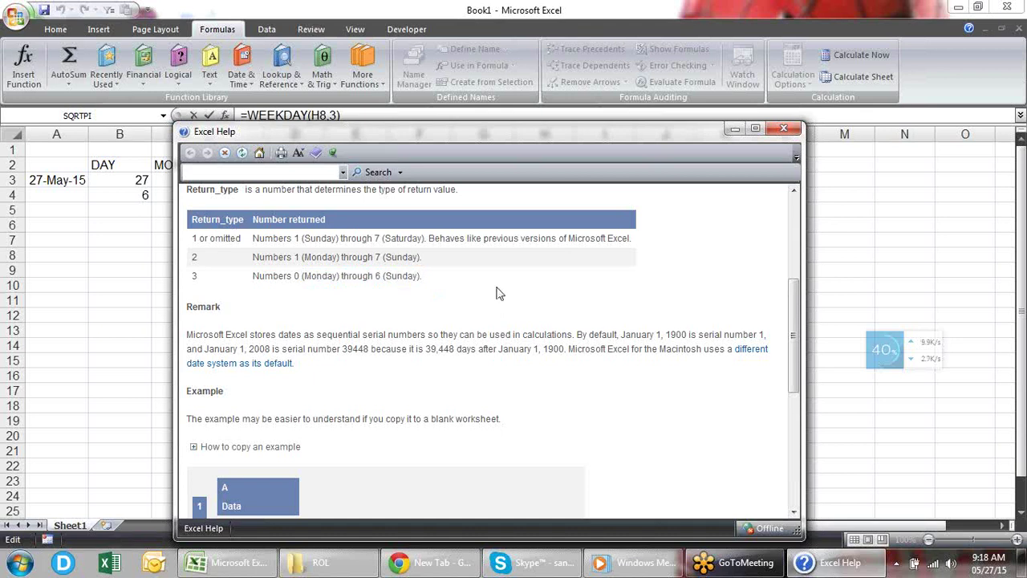
left_click_drag(200, 238, 423, 238)
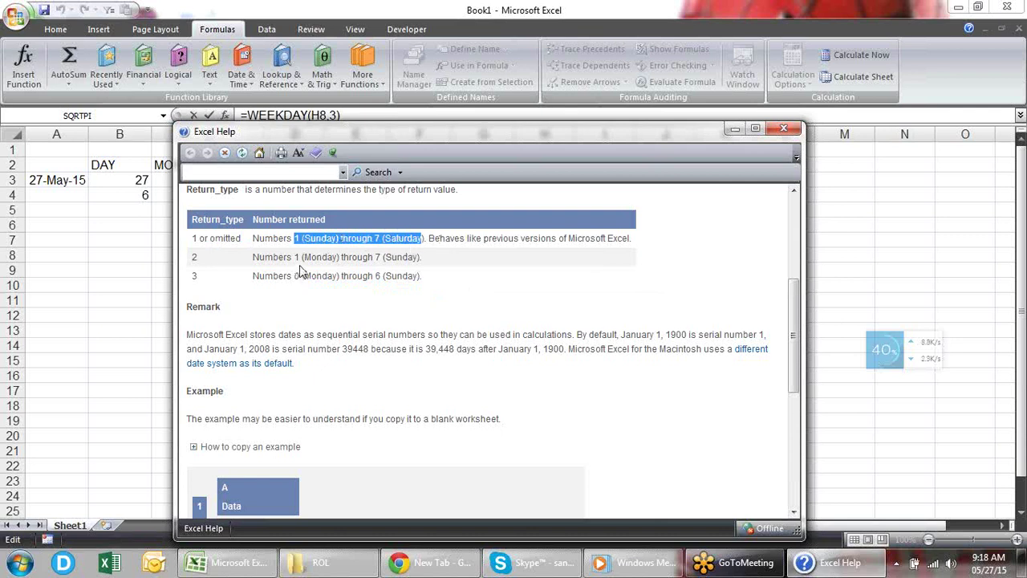
left_click_drag(303, 257, 329, 258)
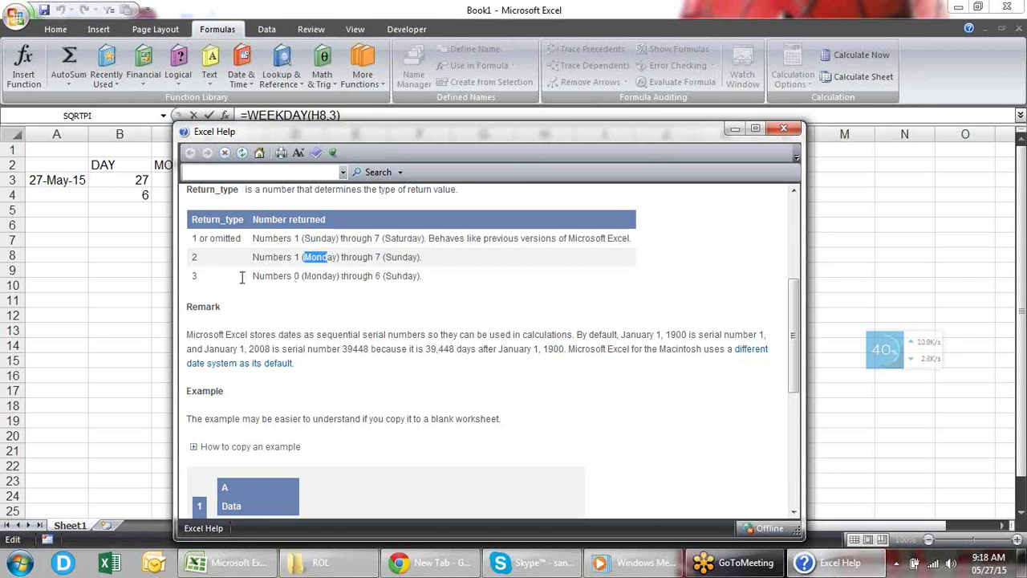
left_click_drag(294, 276, 332, 279)
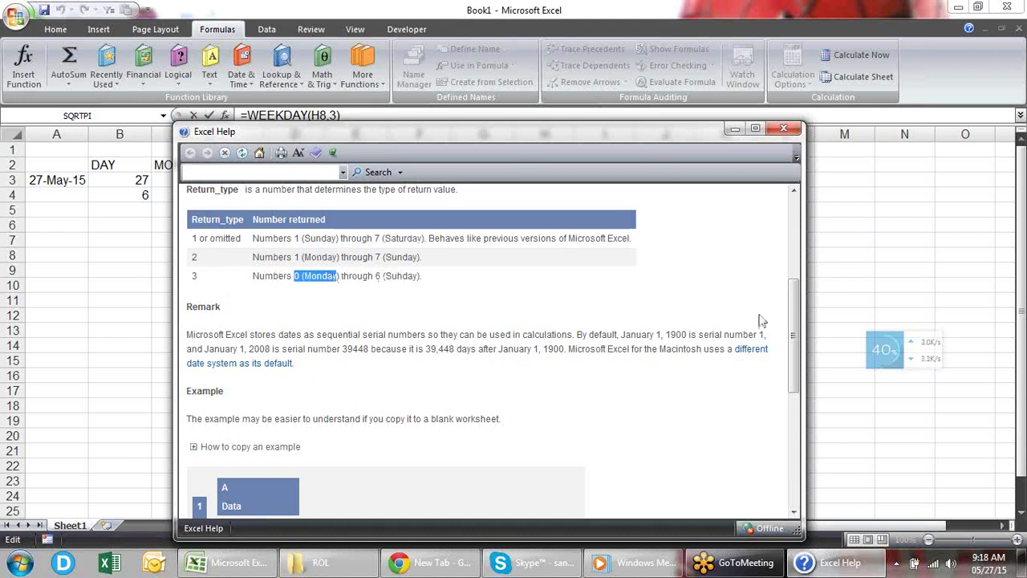
Close Help and commit the WEEKDAY formula in I8, which shows 3.
left_click_drag(796, 302, 796, 374)
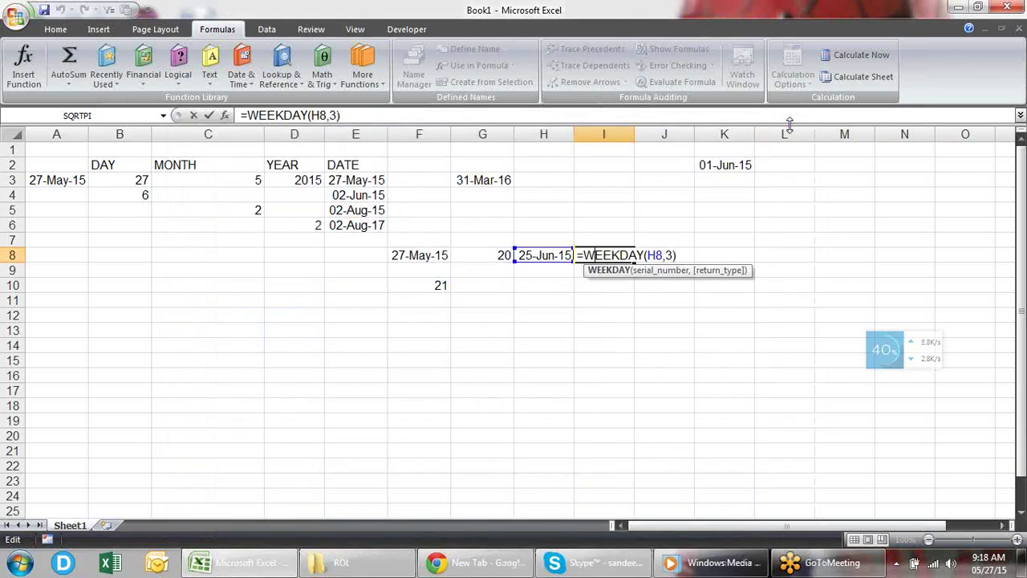
left_click(783, 128)
key("ctrl+Return")
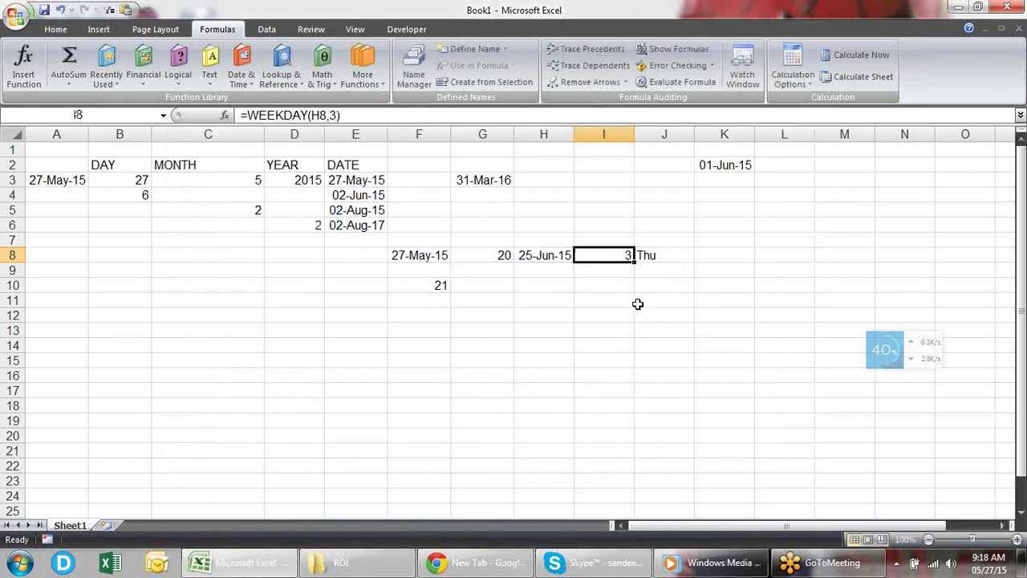
Review the day-name formula in J8 and the WEEKDAY formula in I8.
left_click(642, 258)
left_click(616, 258)
left_click(613, 275)
Enter =WEEKNUM(E4) in F4 to get the week number 23.
left_click(407, 191)
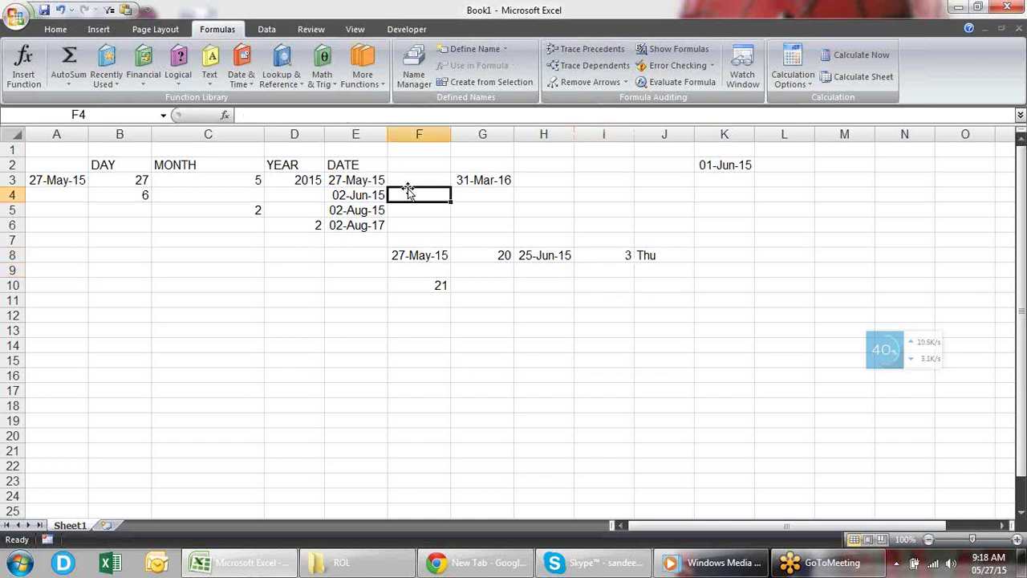
type("=WEEK")
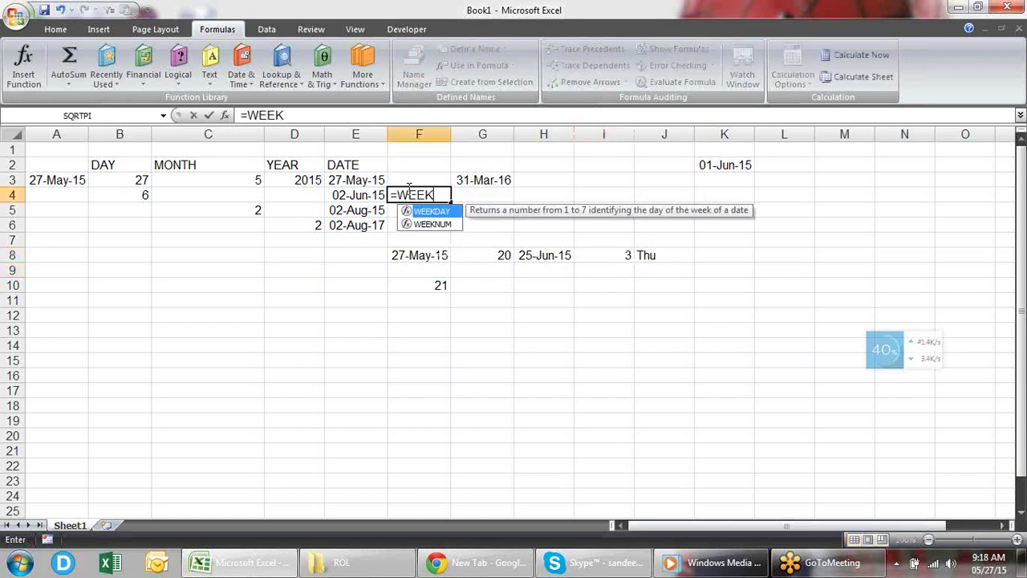
key("Down")
key("Tab")
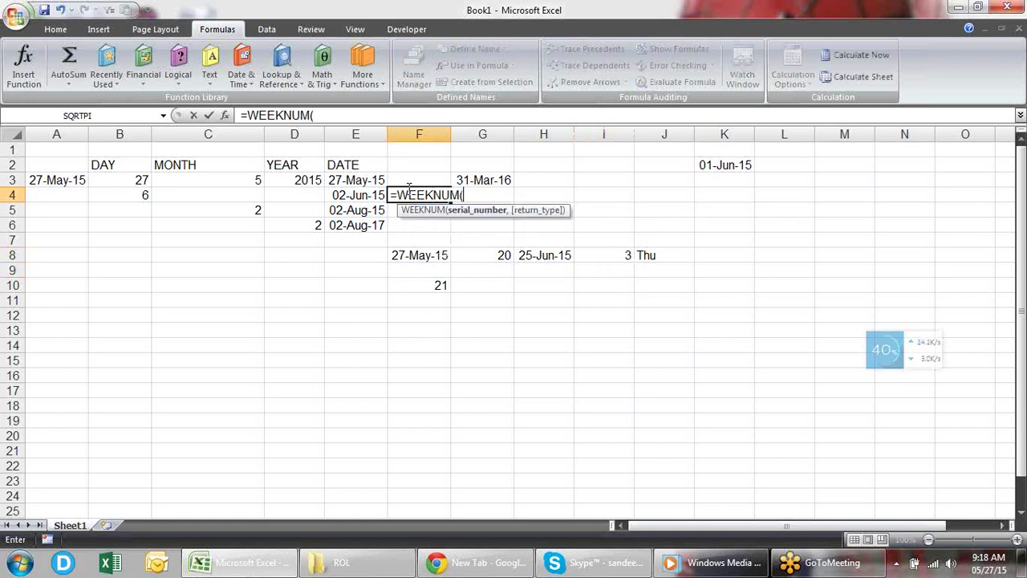
key("Left")
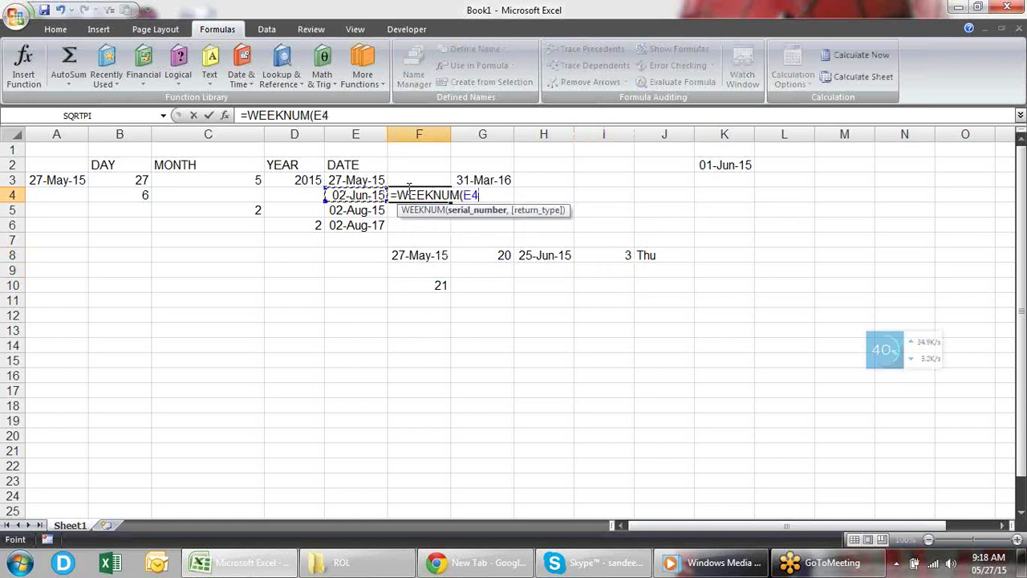
type(")")
key("Return")
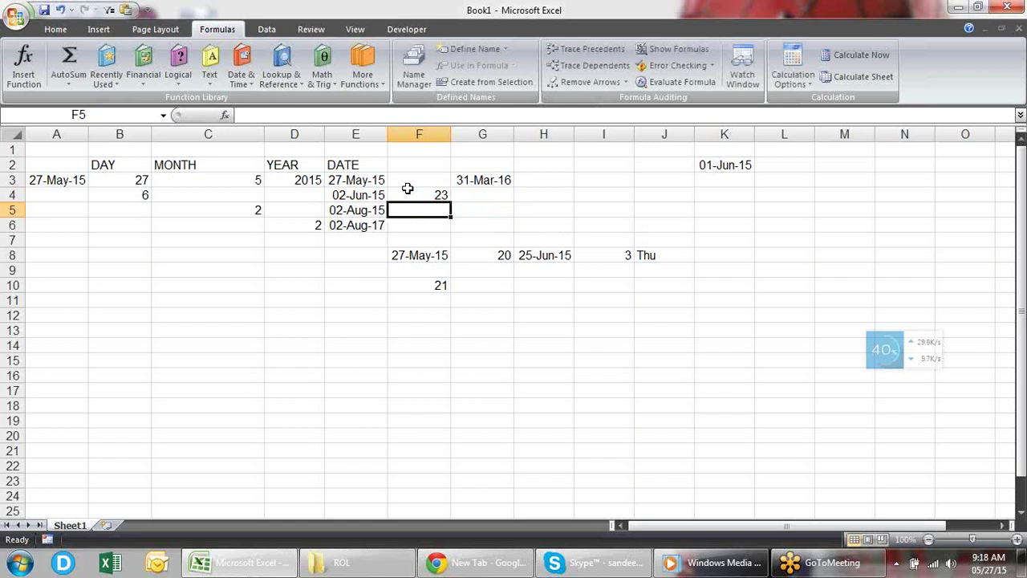
left_click(408, 192)
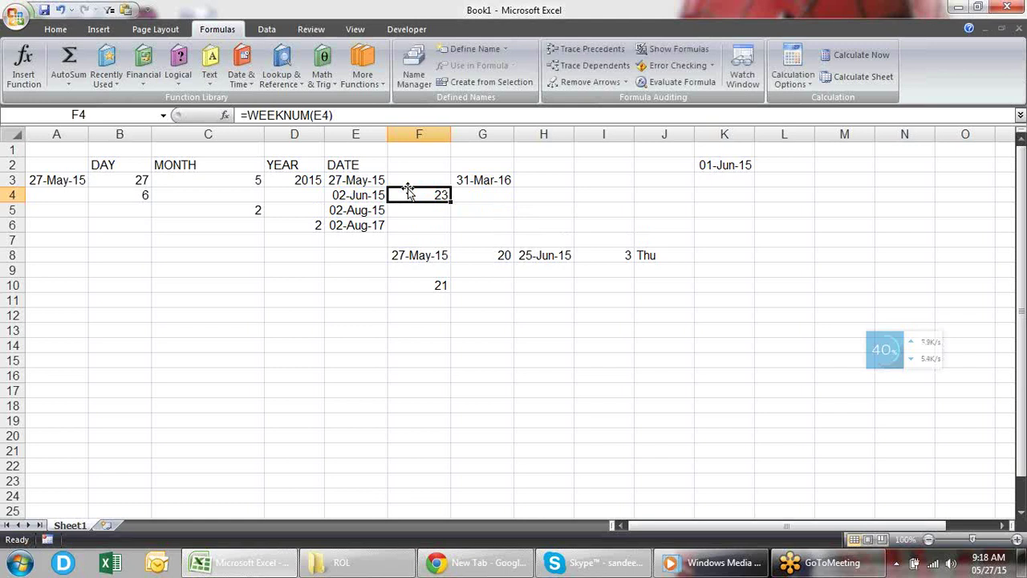
Paste the EDATE formula into F5 and F6, then clear both cells again.
key("Down")
key("ctrl+v")
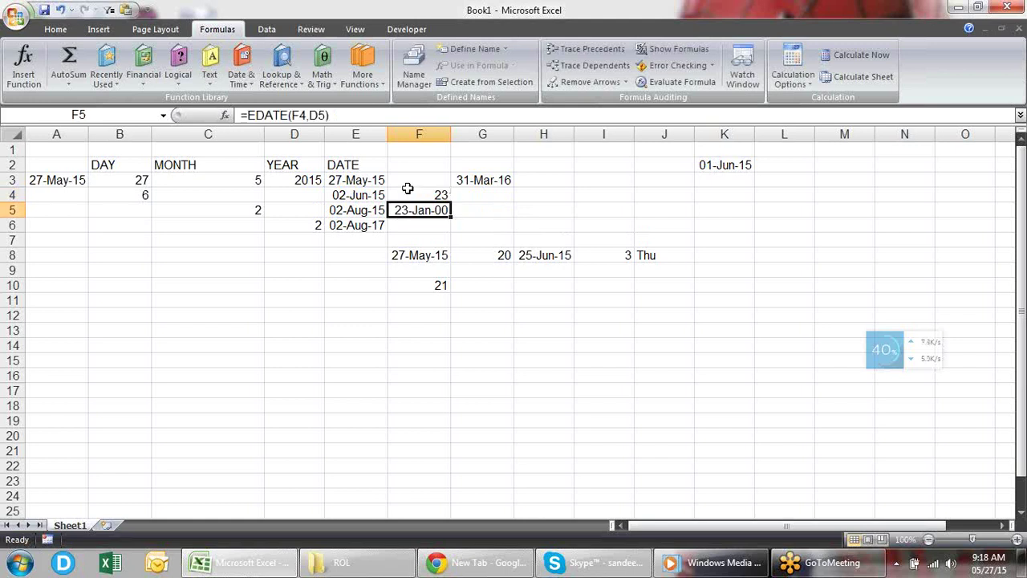
key("Down")
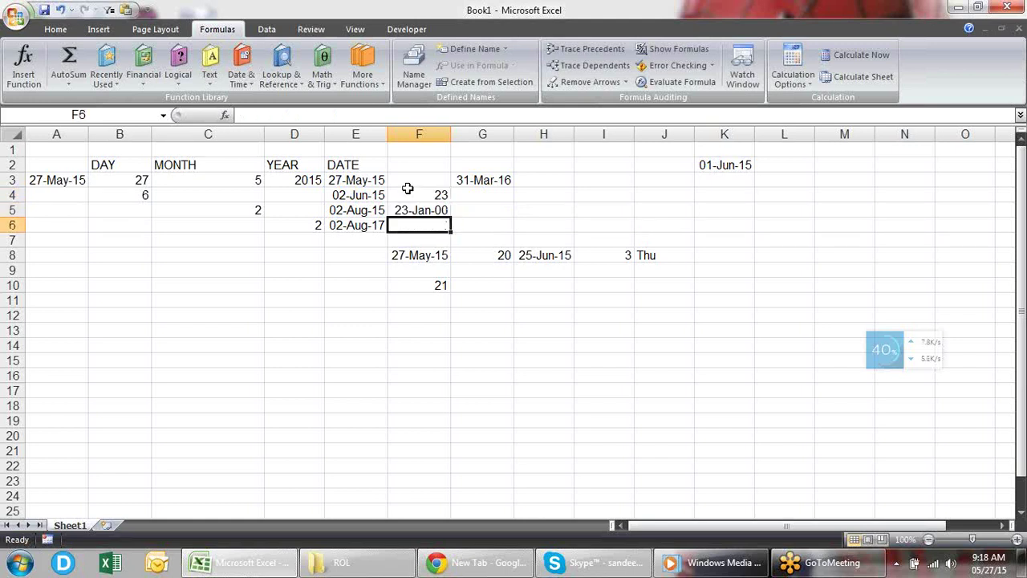
key("ctrl+v")
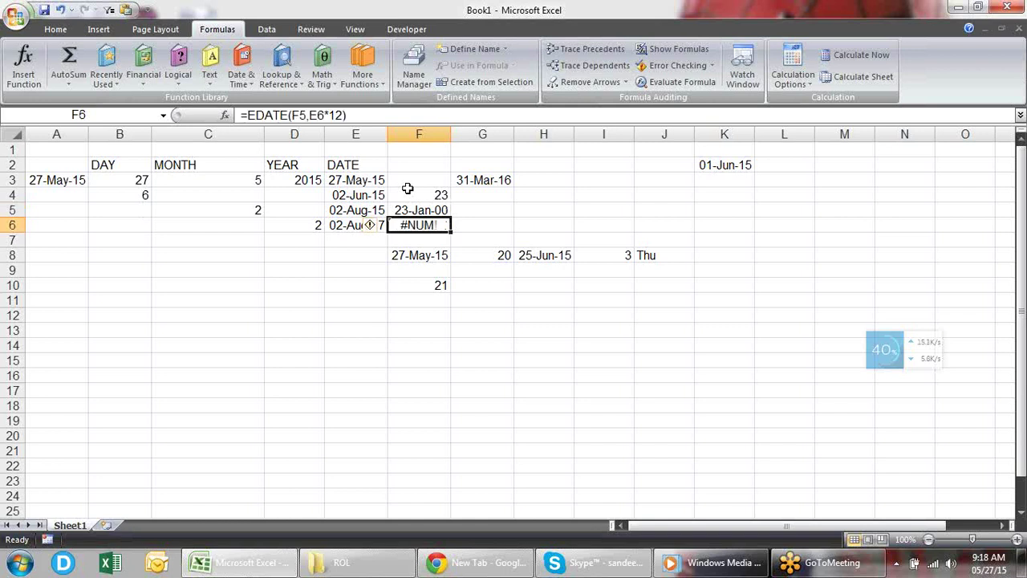
key("Delete")
key("Up")
key("Delete")
Fill the WEEKNUM formula down into F5 and F6, giving 32 and 31.
key("ctrl+d")
key("Down")
key("ctrl+d")
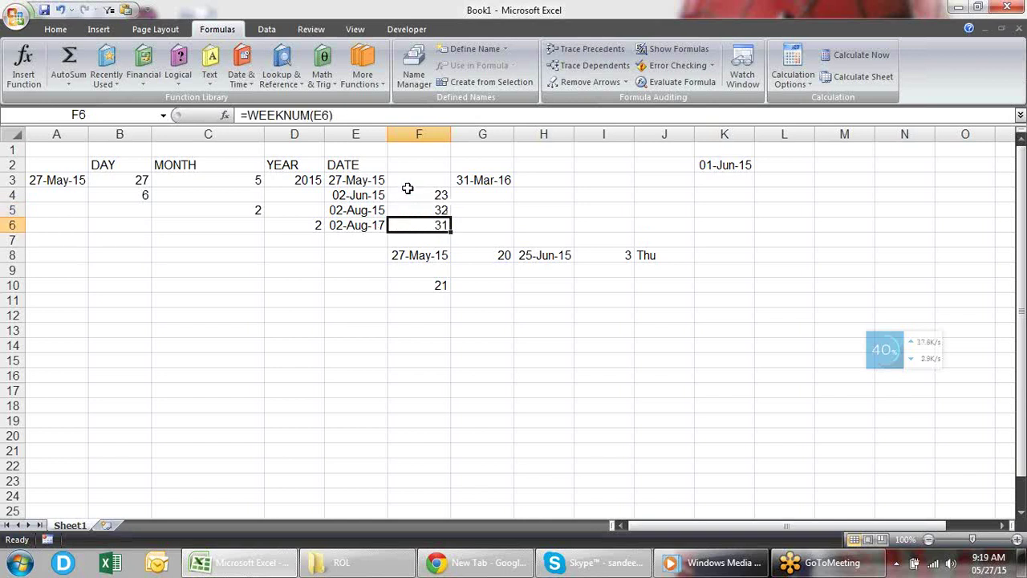
key("Right")
key("Left")
key("Up")
Move to cell A12 for the time entry.
key("Down")
key("Down")
key("Down")
key("Down")
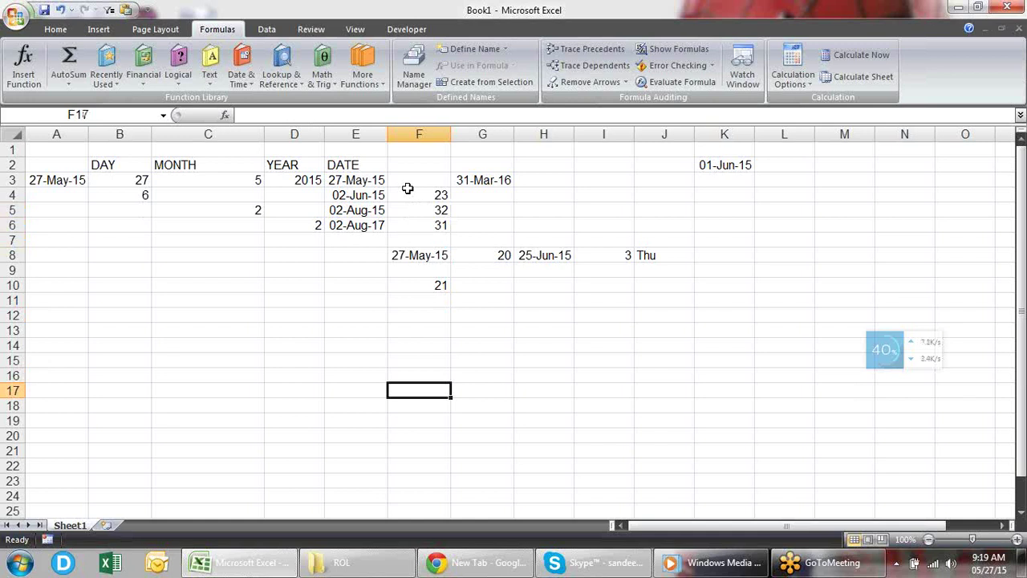
key("Up")
key("Up")
key("Up")
key("Up")
key("Up")
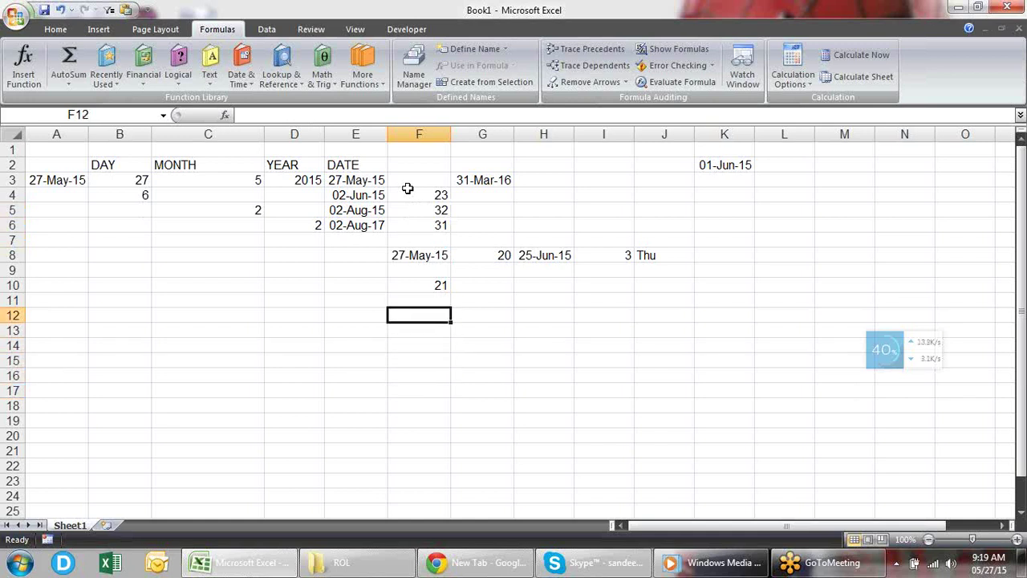
key("Left")
key("Left")
key("Left")
key("Left")
key("Left")
key("Down")
key("Up")
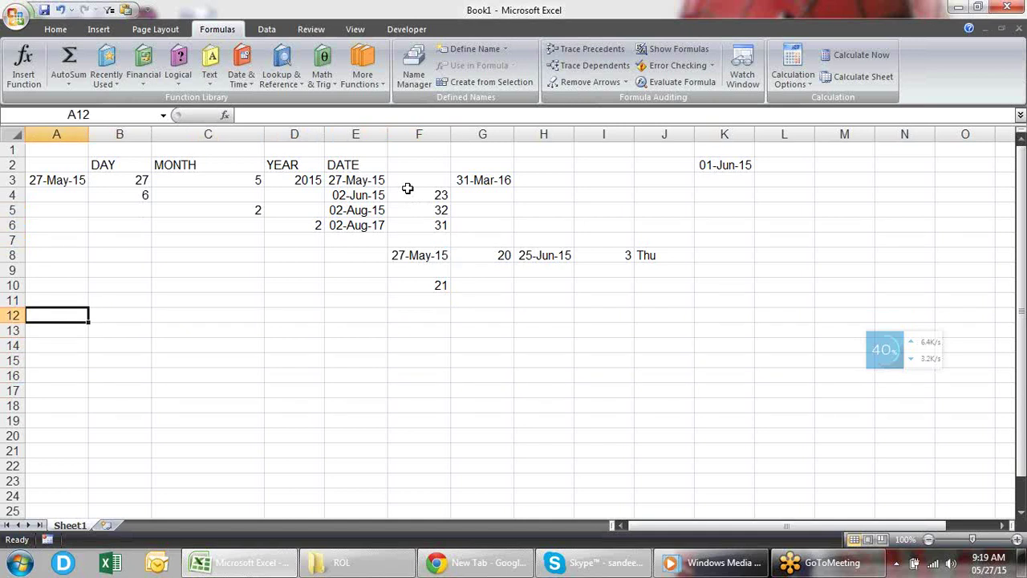
Insert the current time, 9:19 AM, into A12 with Ctrl+Shift+;.
key("ctrl+semicolon")
key("Escape")
key("ctrl+shift+semicolon")
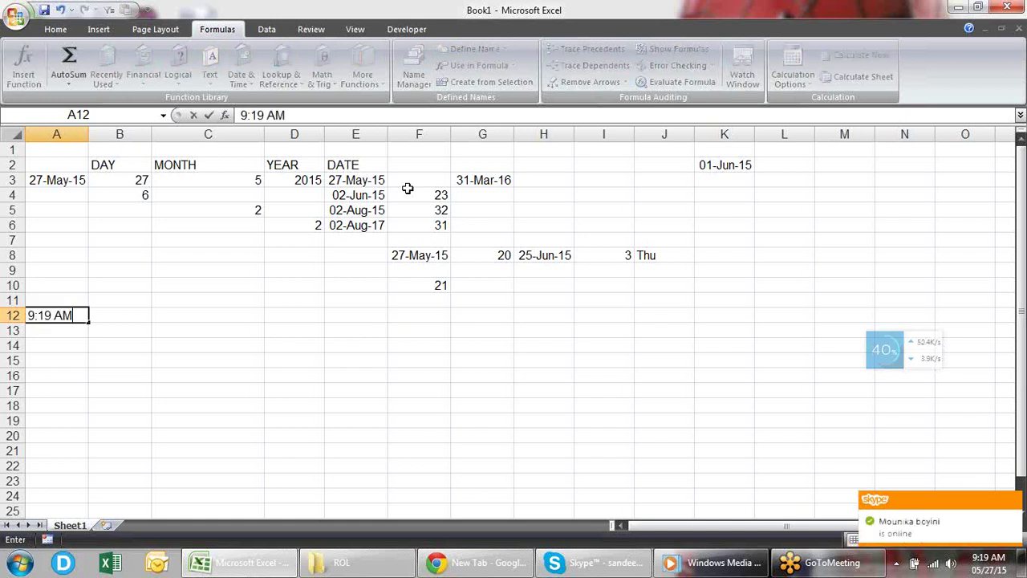
key("Tab")
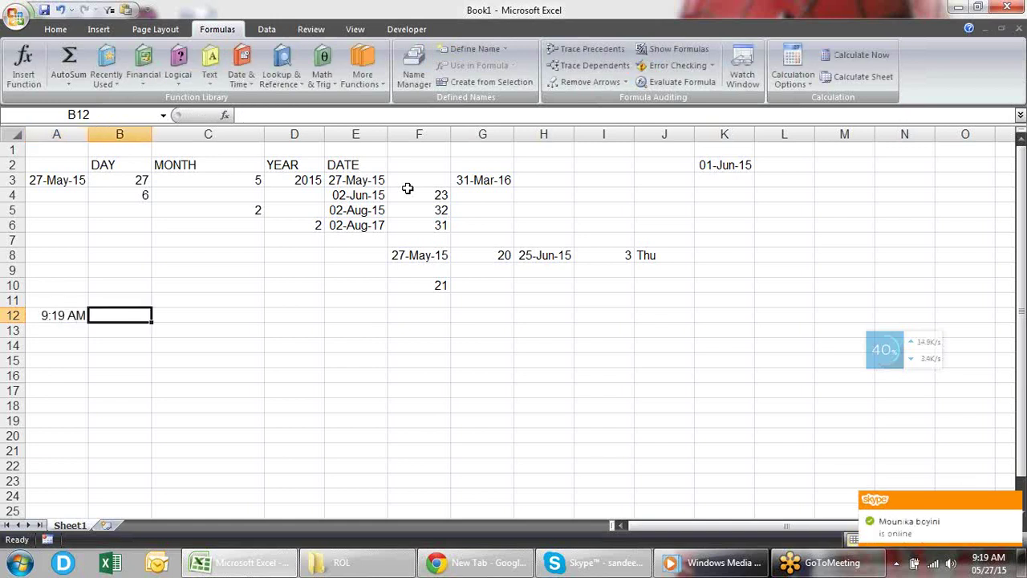
key("Up")
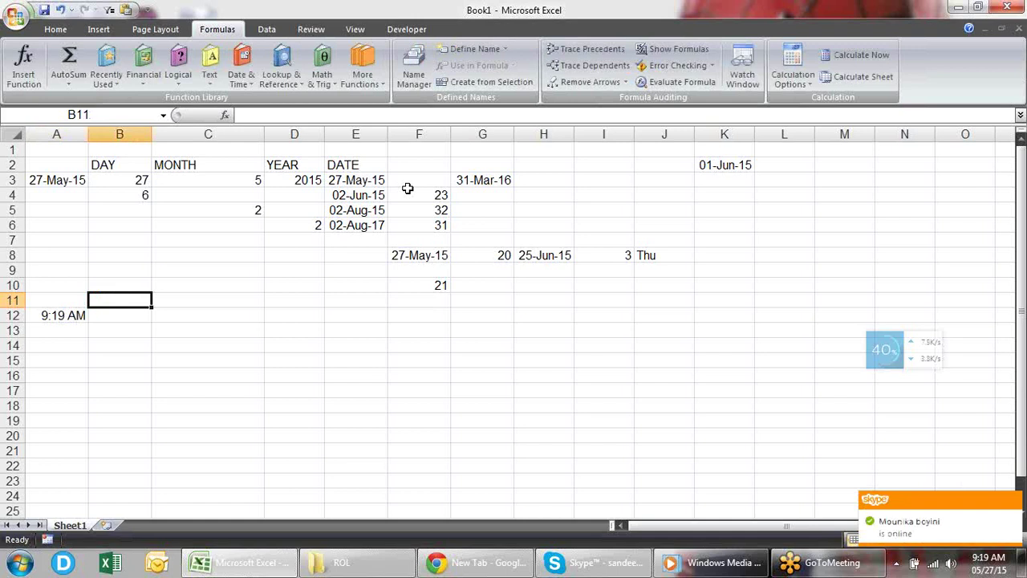
Type the headings HOUR, MINUTE and SECOND into B11, C11 and D11.
left_click(968, 25)
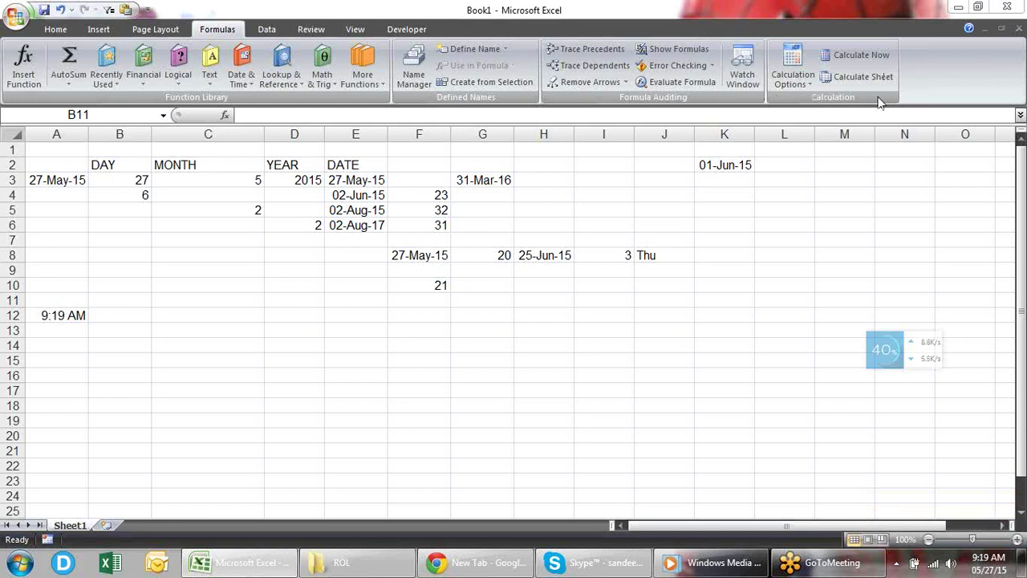
left_click(146, 316)
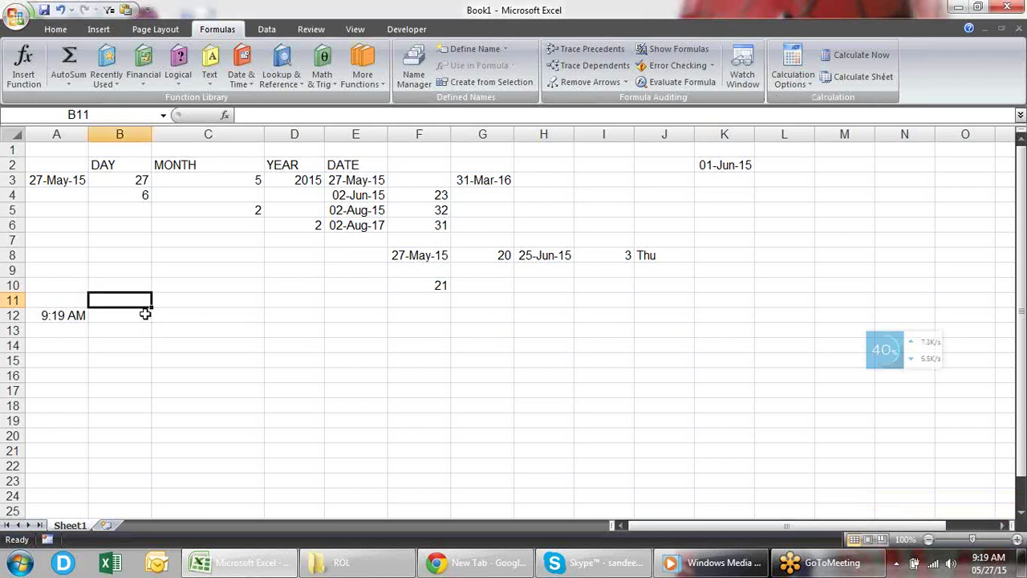
type("HOUR")
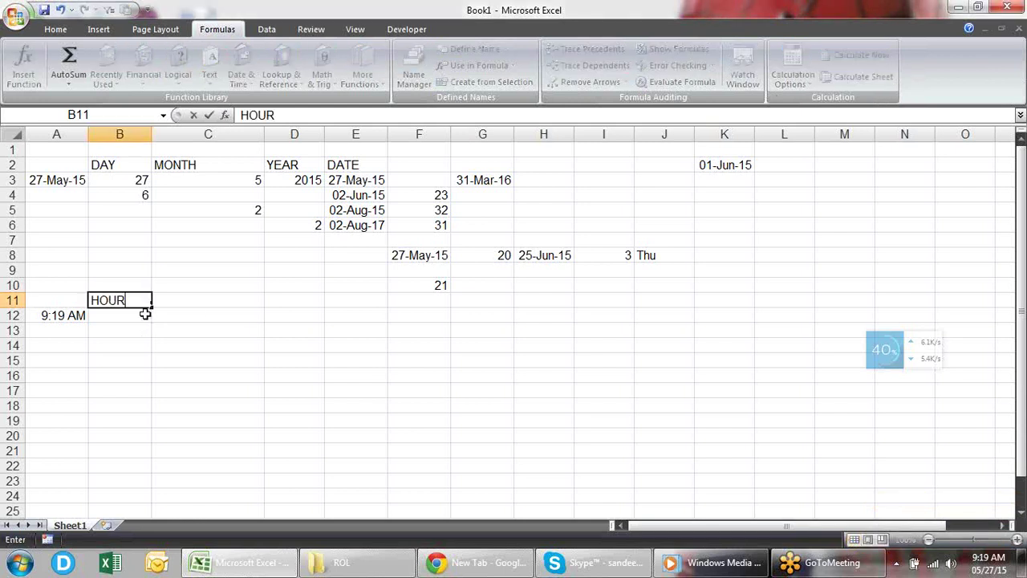
key("Tab")
type("MINU")
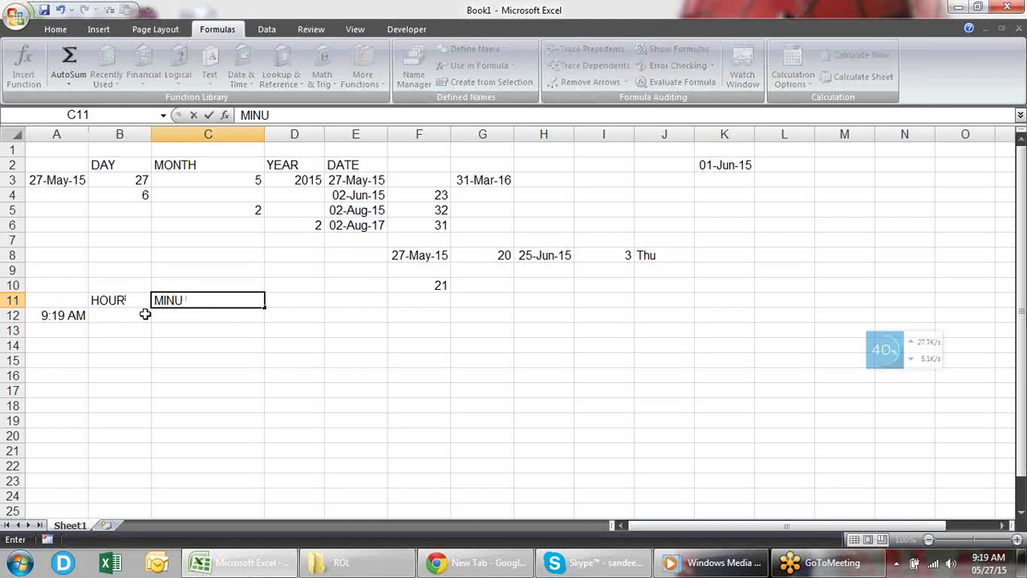
type("TE")
key("Tab")
type("SECOND")
left_click(145, 314)
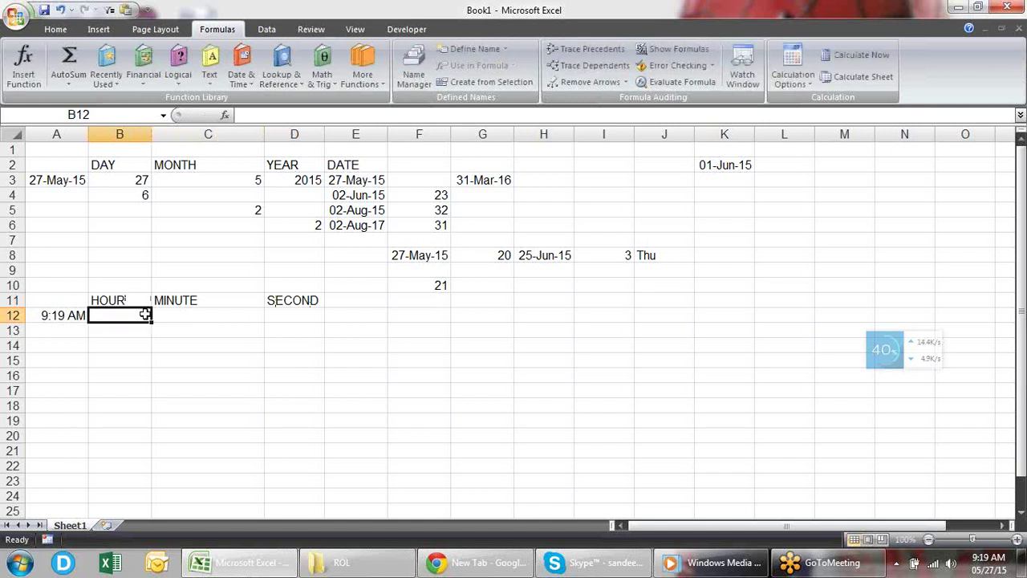
Enter =HOUR(A12) in B12, returning 9.
type("=HOU")
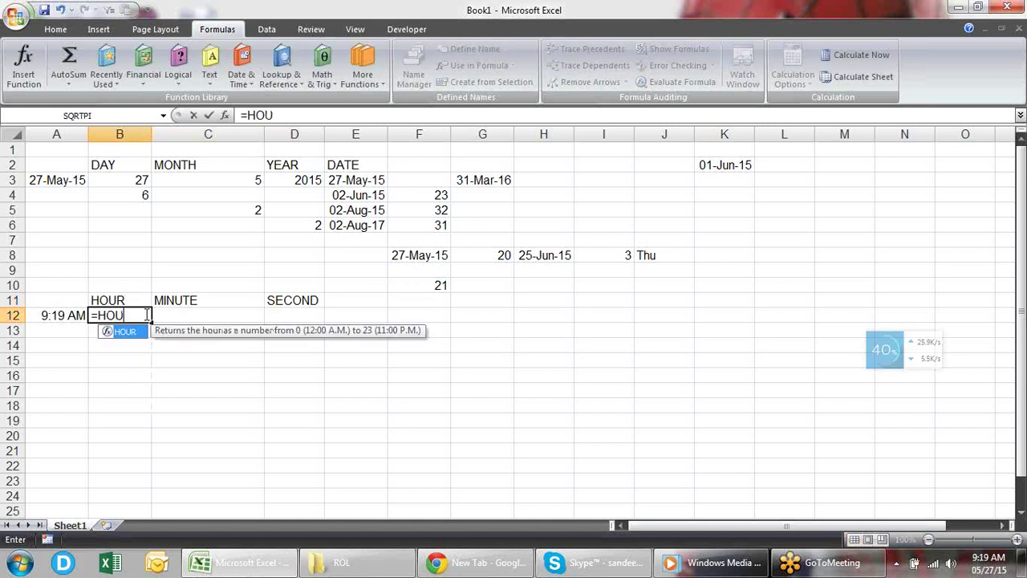
type("R(")
key("Left")
type(")")
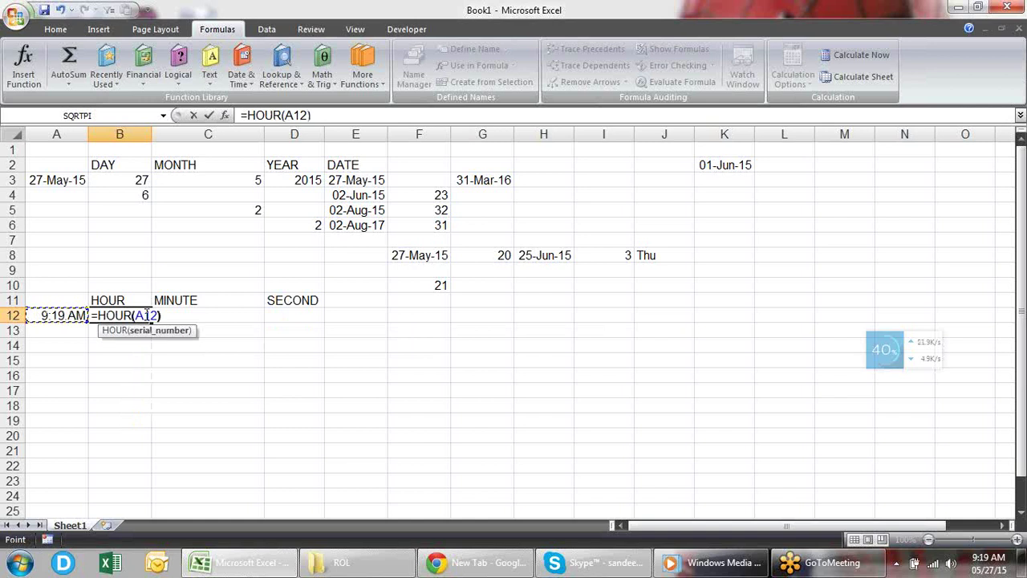
key("Return")
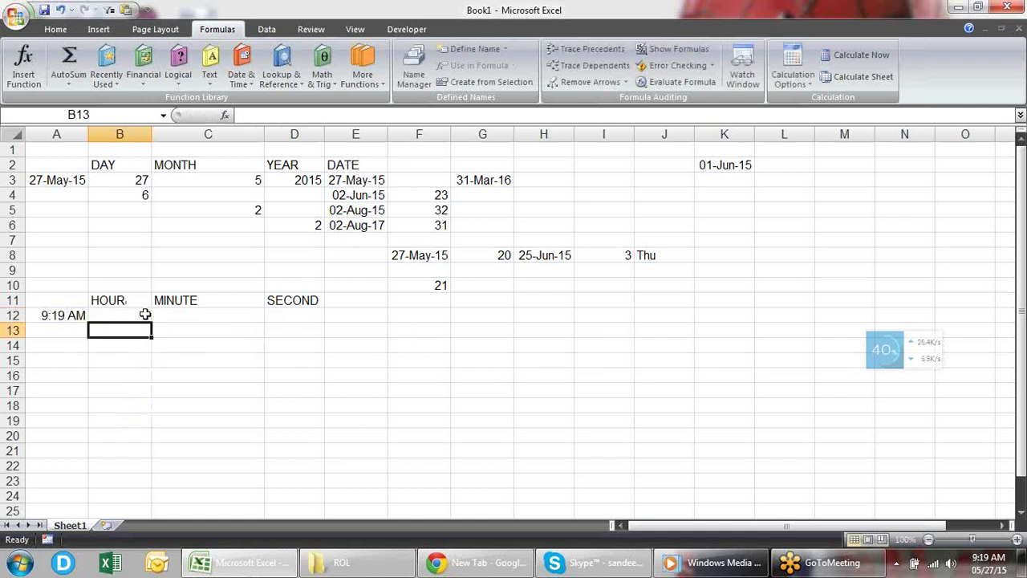
key("Up")
key("Right")
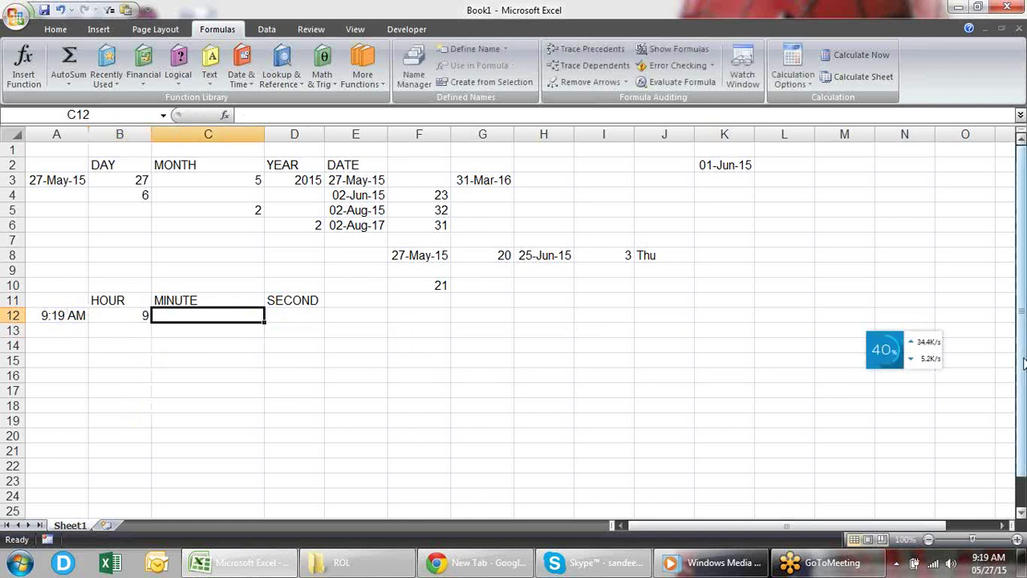
Enter =MINUTE(A12) in C12, returning 19.
type("=MIN")
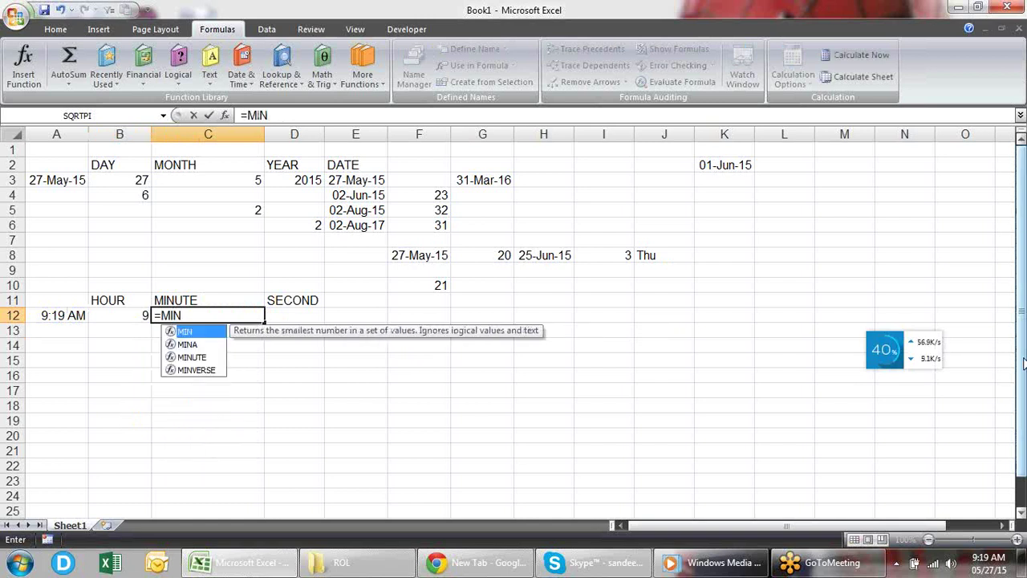
key("Down")
key("Down")
key("Tab")
key("Left")
key("Left")
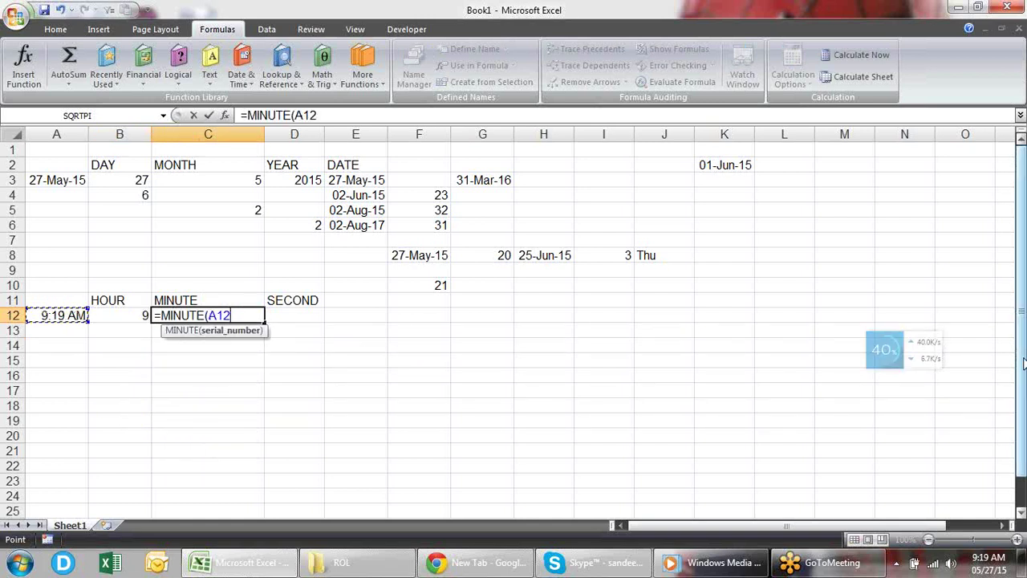
key("Return")
key("Up")
Enter =SECOND(A12) in D12, returning 0.
key("Right")
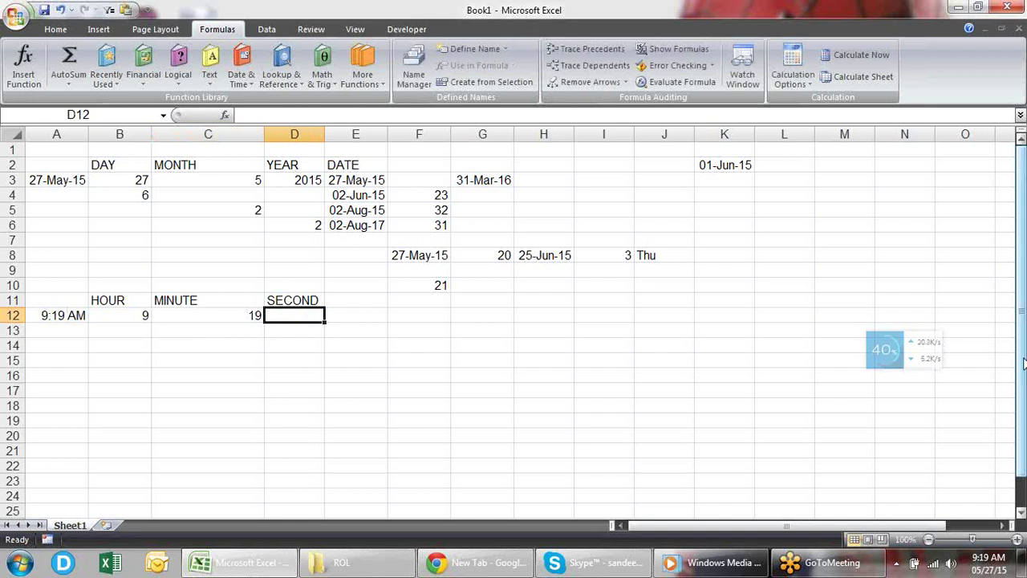
type("=SE")
key("Down")
key("Tab")
key("Left")
key("Left")
key("Left")
key("Return")
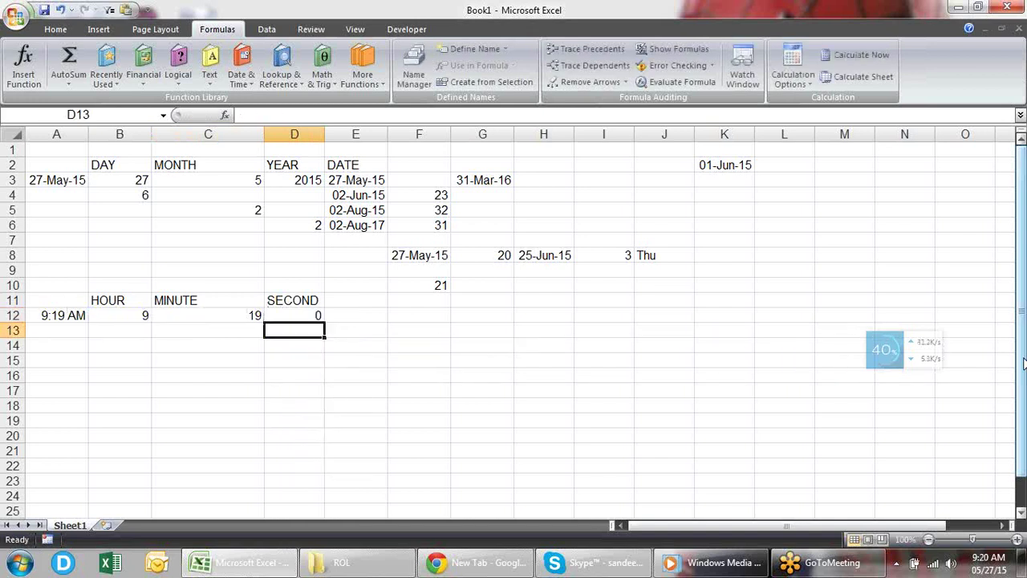
key("Up")
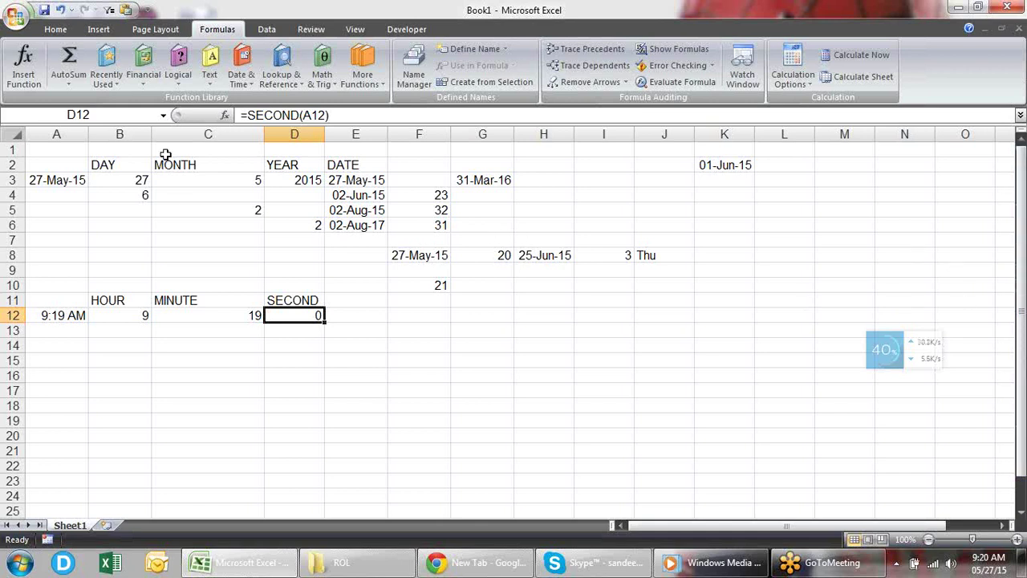
Autofit columns B to D, then give all three one even width.
left_click_drag(144, 134, 321, 134)
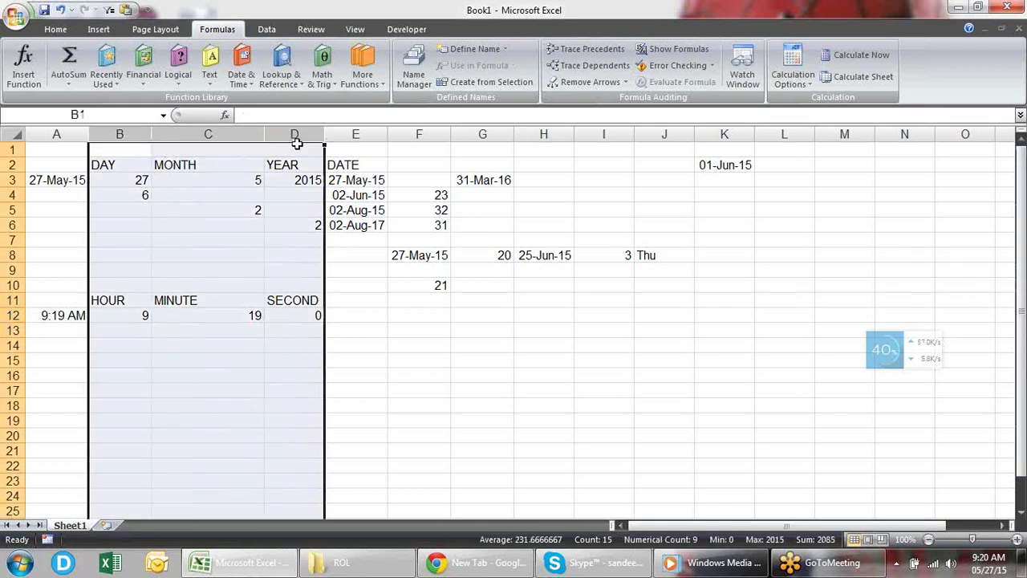
double_click(329, 136)
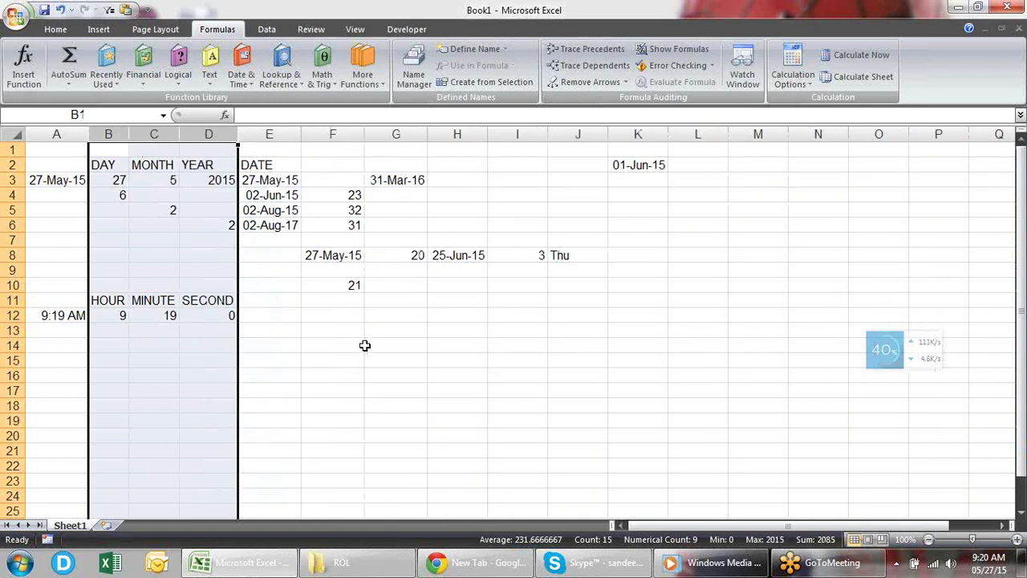
left_click(368, 345)
left_click_drag(107, 134, 295, 136)
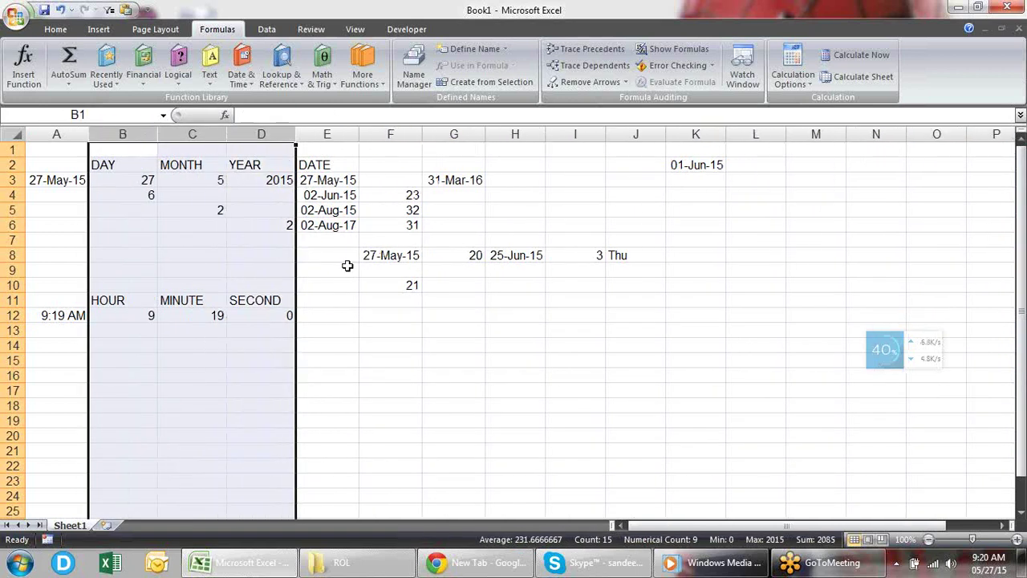
left_click(353, 316)
left_click(329, 299)
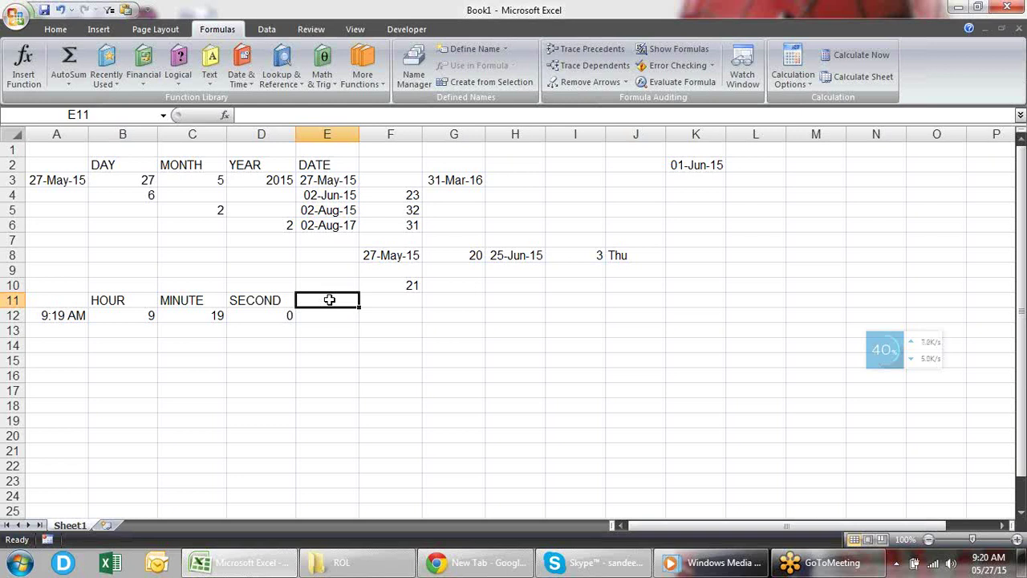
Add the heading TIME in cell E11.
key("Return")
left_click(329, 299)
key("Up")
key("Up")
key("Up")
key("Down")
key("Down")
key("Down")
key("Return")
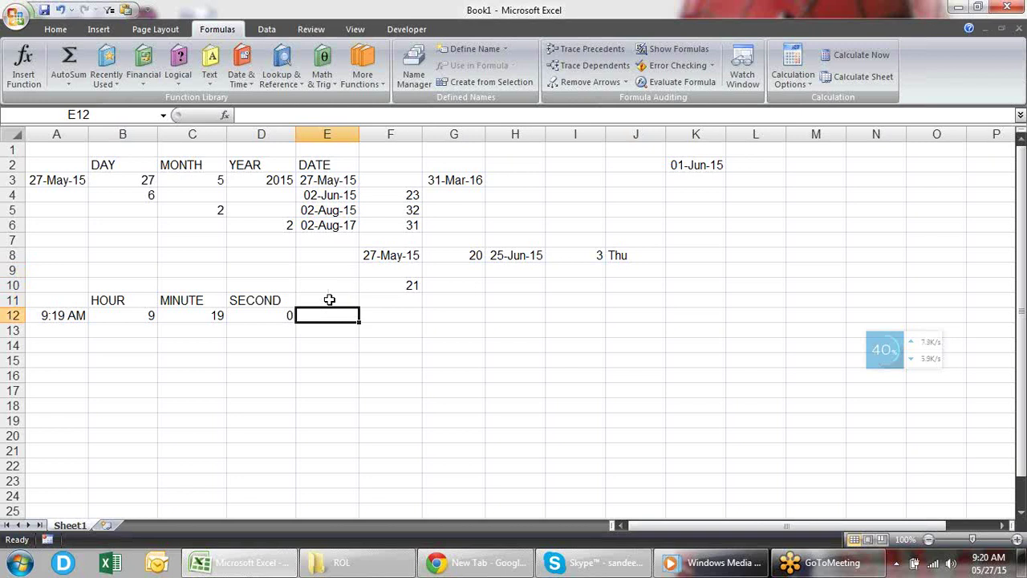
left_click(329, 299)
type("TIME")
key("Return")
Enter =TIME(B12,C12,D12) in E12 to build 9:19 AM, then review the formula.
type("=T")
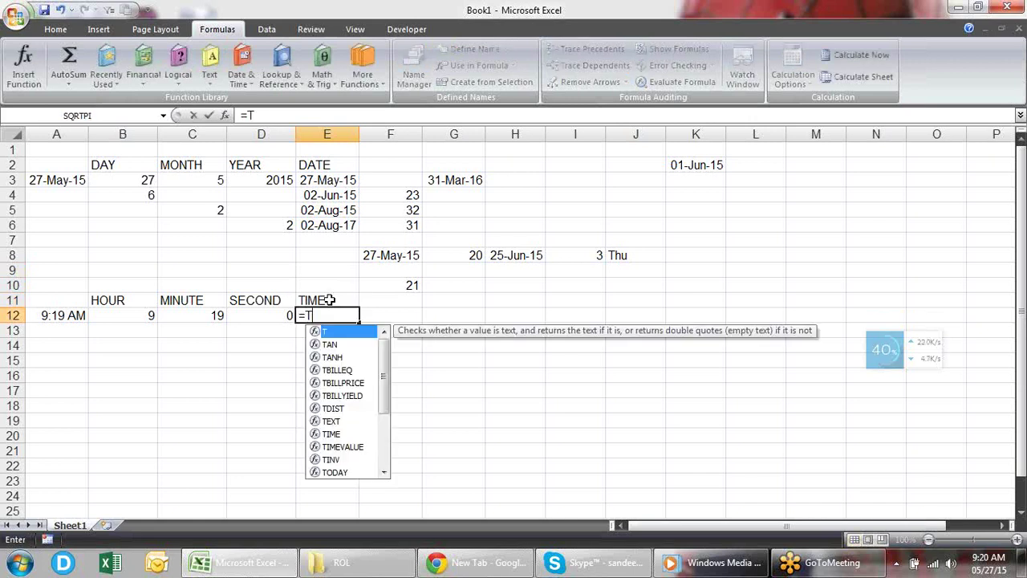
type("IME(")
key("Left")
key("Left")
key("Left")
type(",")
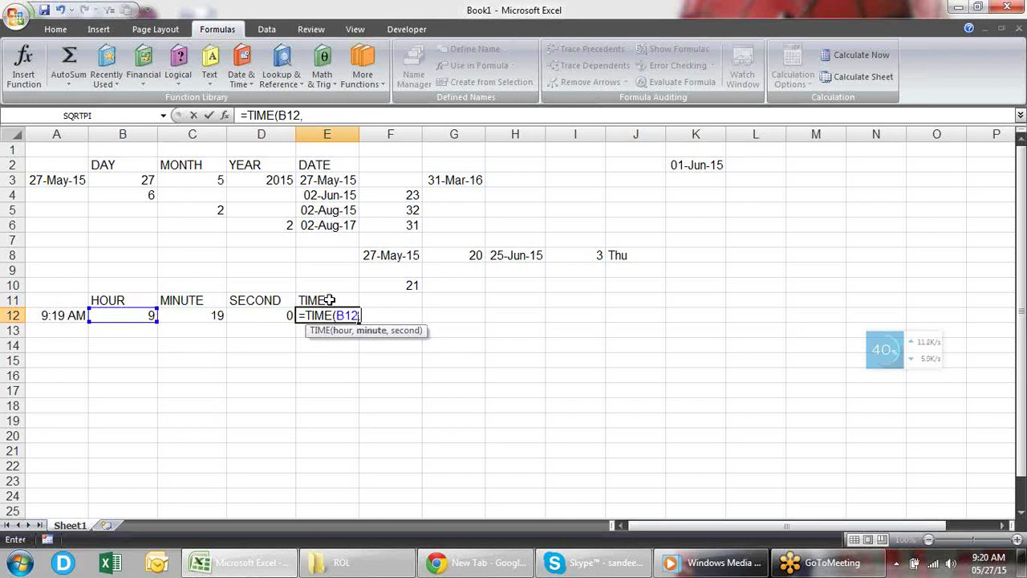
key("Left")
key("Left")
type(",")
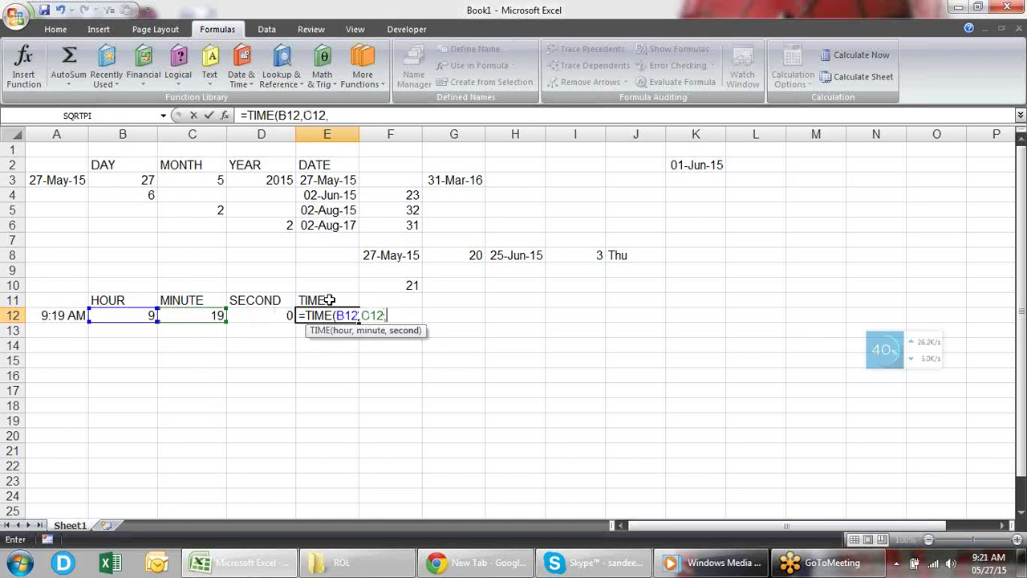
key("Left")
key("Return")
key("Up")
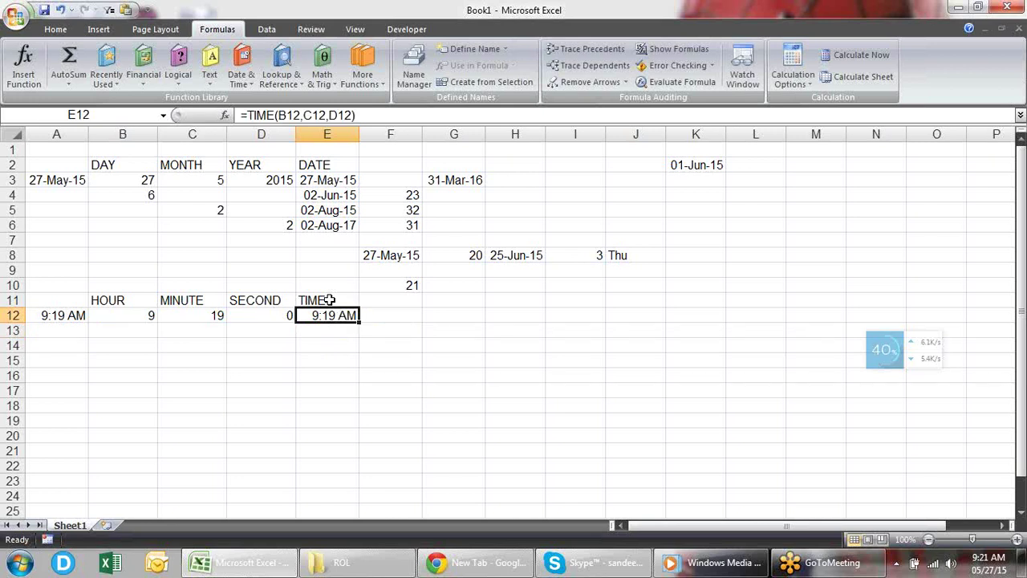
key("F2")
key("Escape")
Enter 2 extra hours in cell B13.
key("Down")
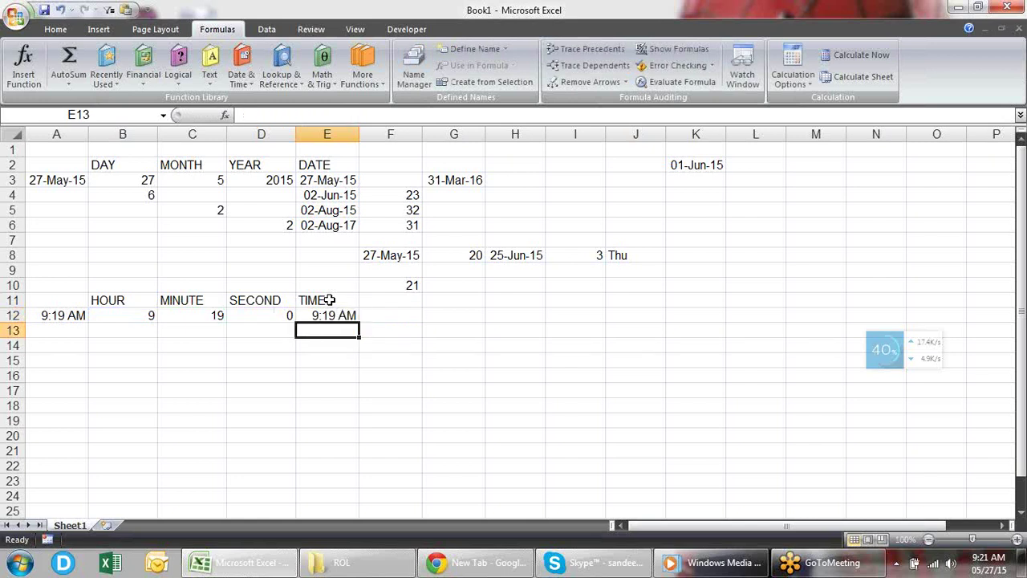
key("Left")
key("Left")
key("Left")
type("2")
key("Tab")
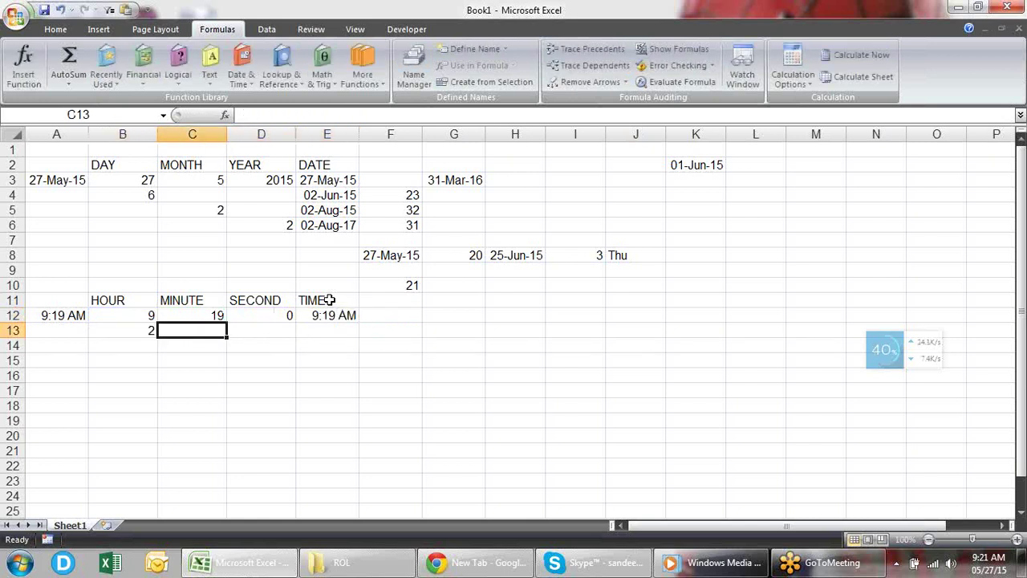
Enter =TIME(B12+B13,C12,D12) in E13 so it shows 11:19 AM.
key("Right")
key("Right")
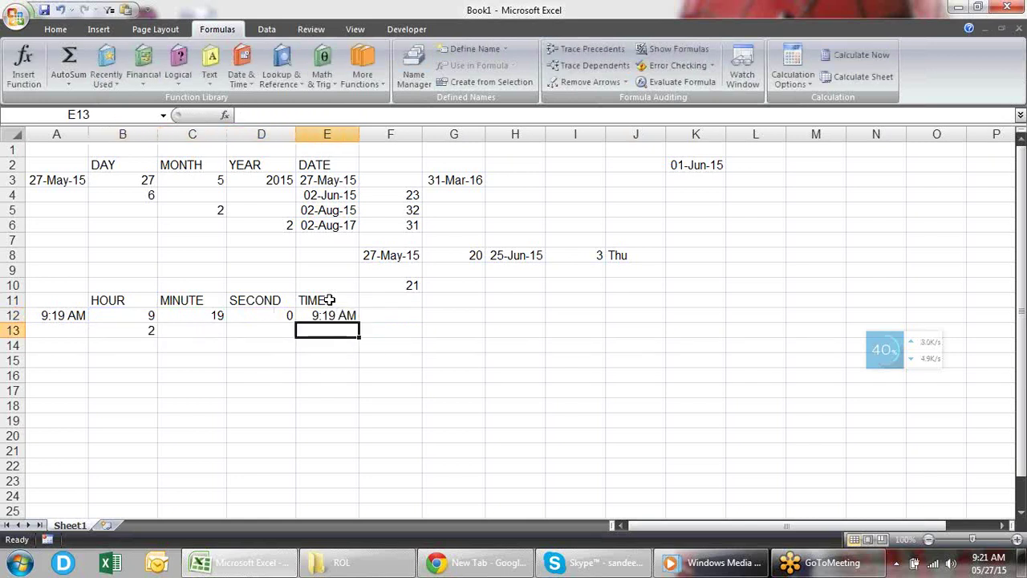
type("=")
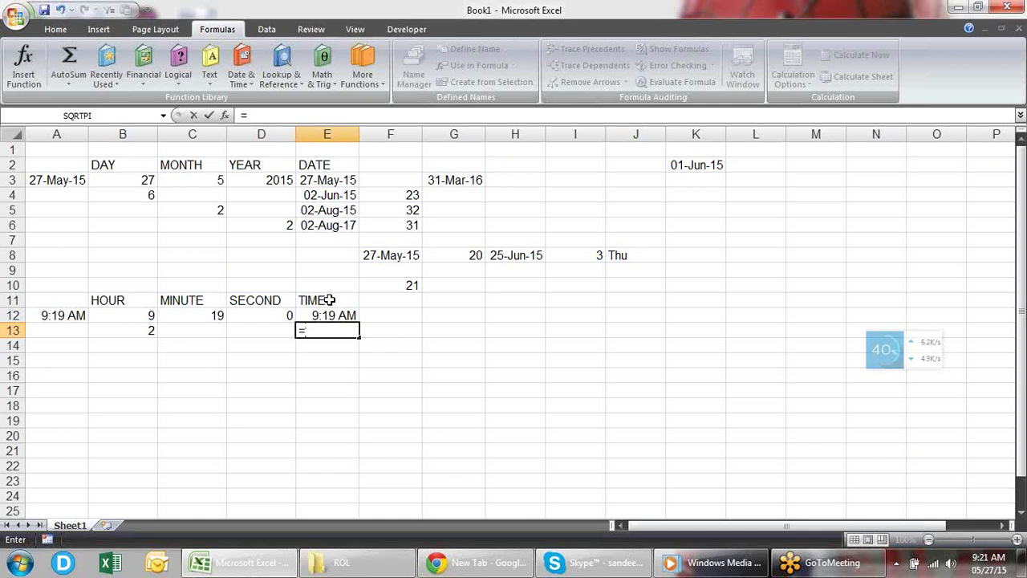
type("TIME(")
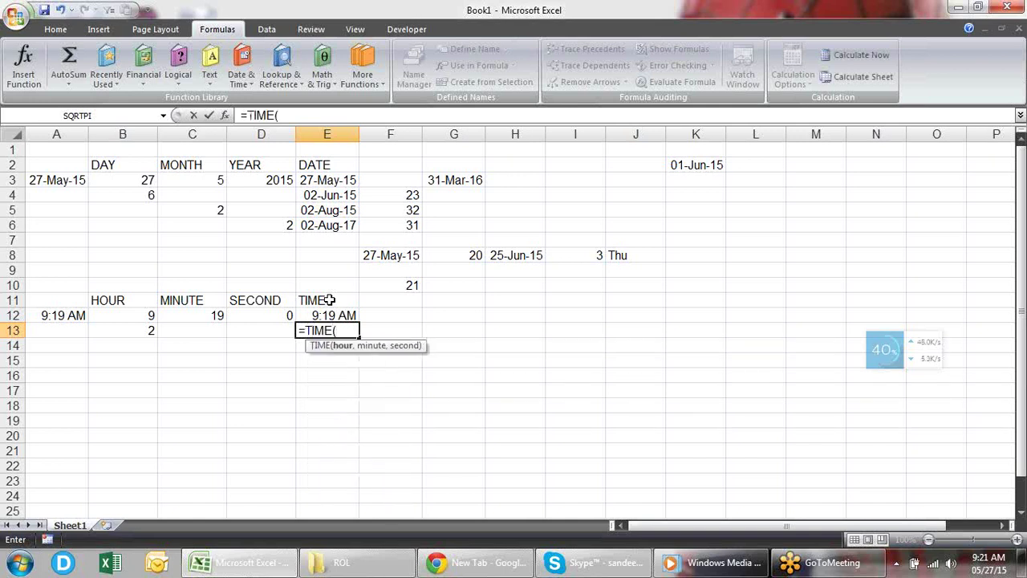
key("Left")
key("Left")
key("Left")
key("Up")
type("+")
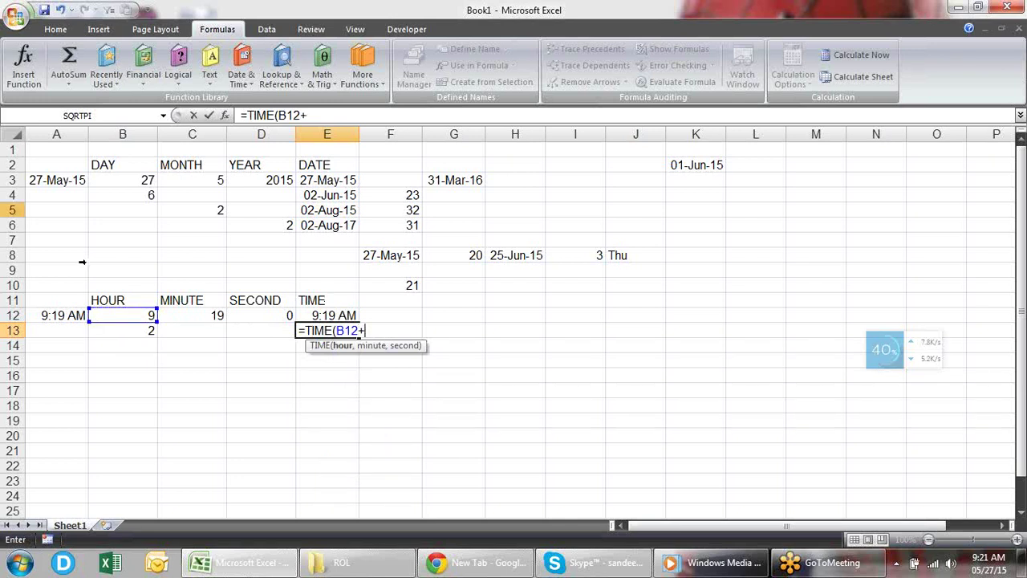
left_click(152, 334)
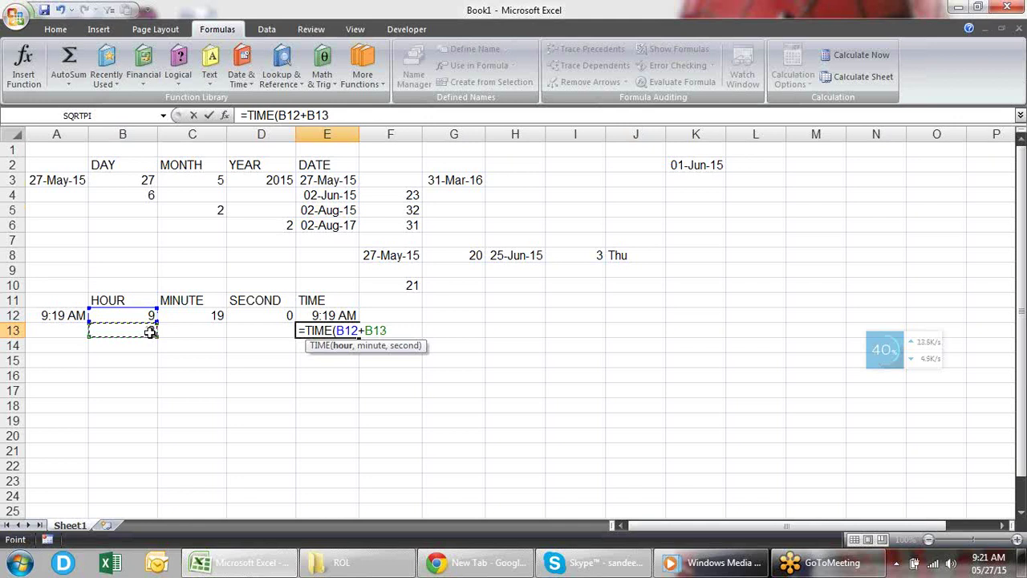
type(",")
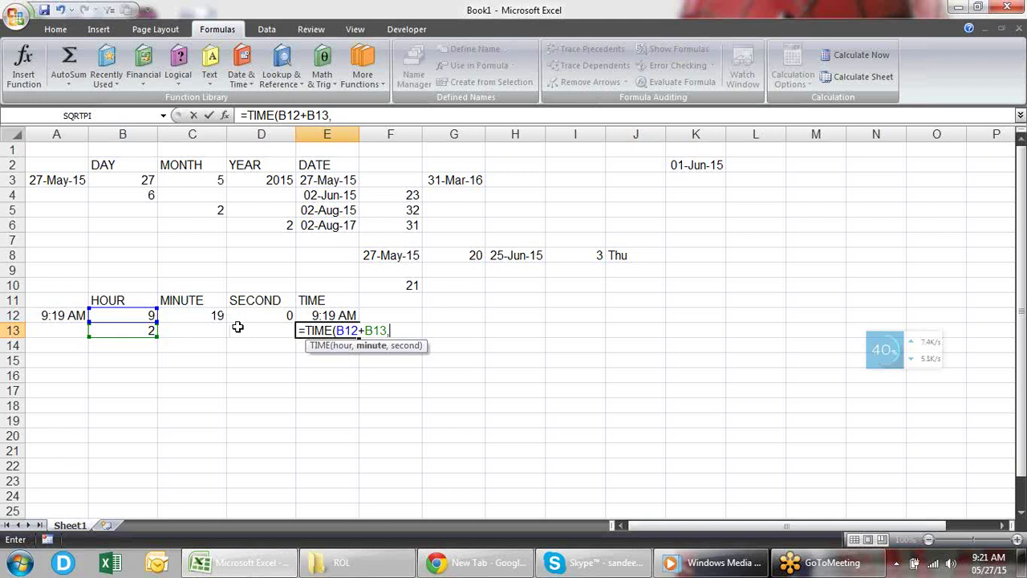
left_click(215, 317)
type(",")
left_click(250, 313)
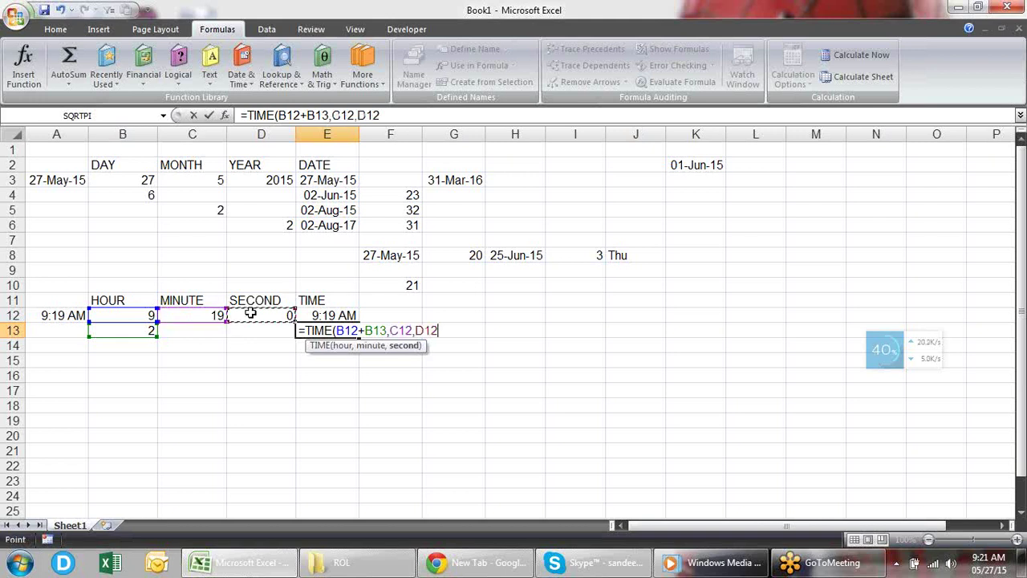
key("Return")
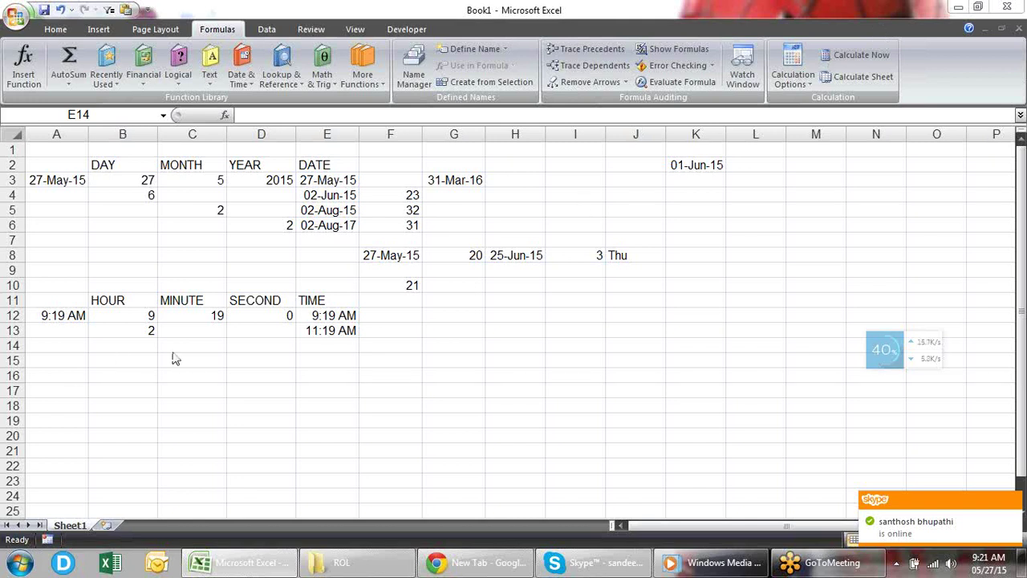
left_click(326, 343)
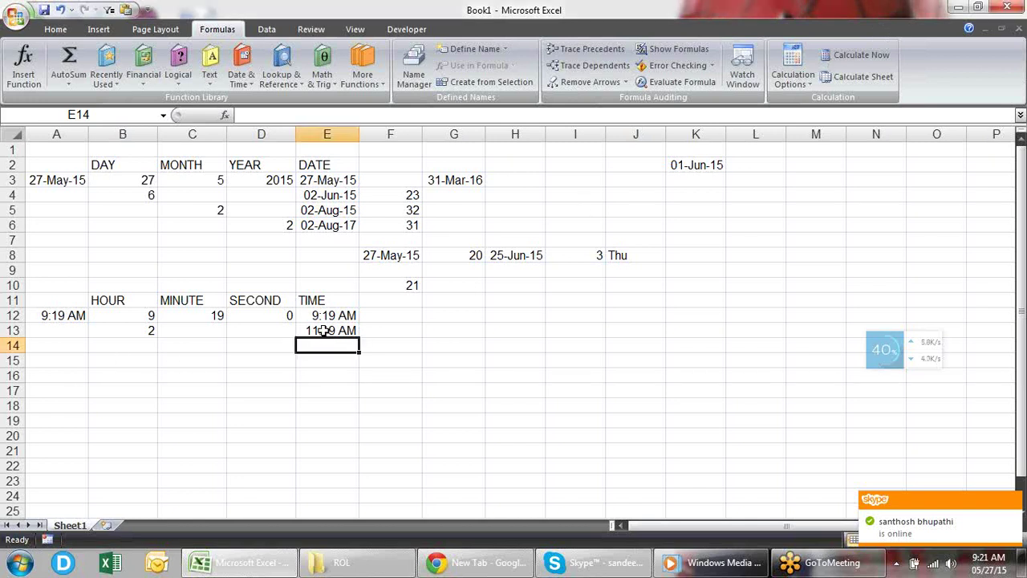
left_click(345, 331)
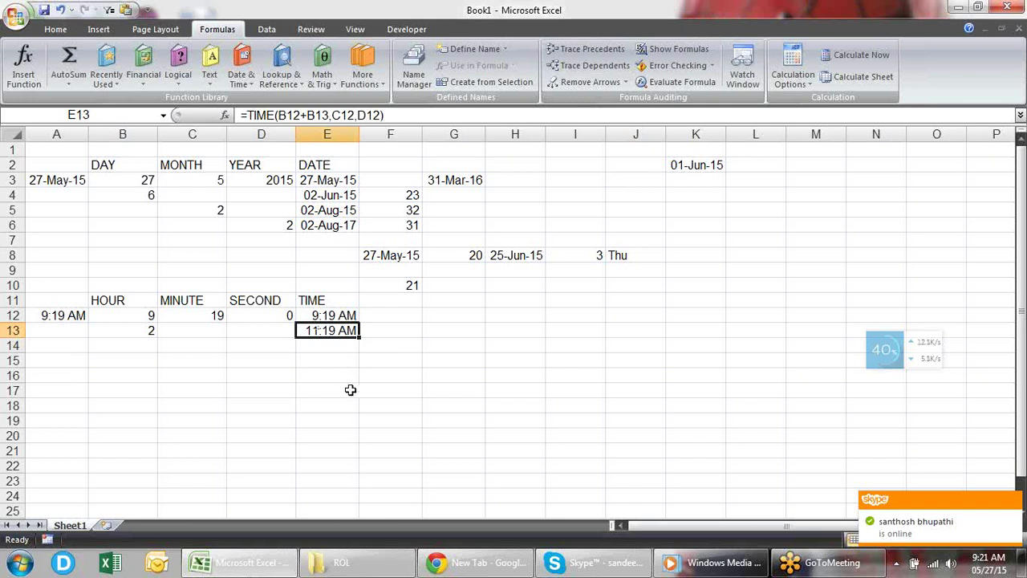
Type the Name heading in cell A16.
key("Down")
key("Down")
key("Down")
key("Down")
key("Down")
key("Down")
key("Down")
key("Down")
key("Down")
key("Up")
key("Up")
key("Up")
key("Up")
key("Up")
key("Up")
key("Up")
key("Down")
key("Down")
key("Down")
key("Up")
key("Right")
key("Right")
key("Left")
key("Left")
key("Down")
key("Down")
key("Down")
key("Down")
key("Down")
key("Left")
key("Left")
key("Left")
key("Left")
key("Up")
key("Down")
type("nAME")
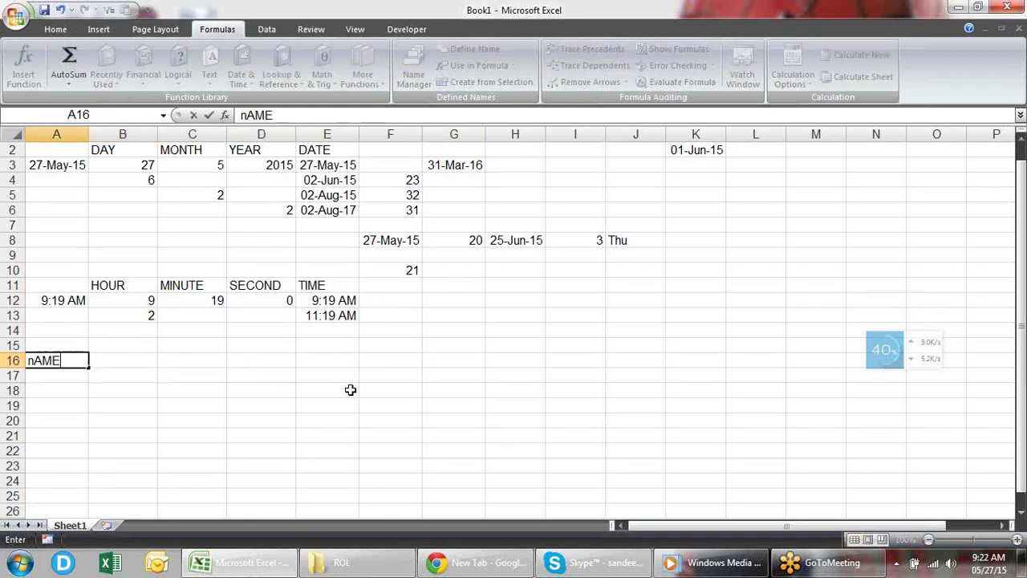
key("Return")
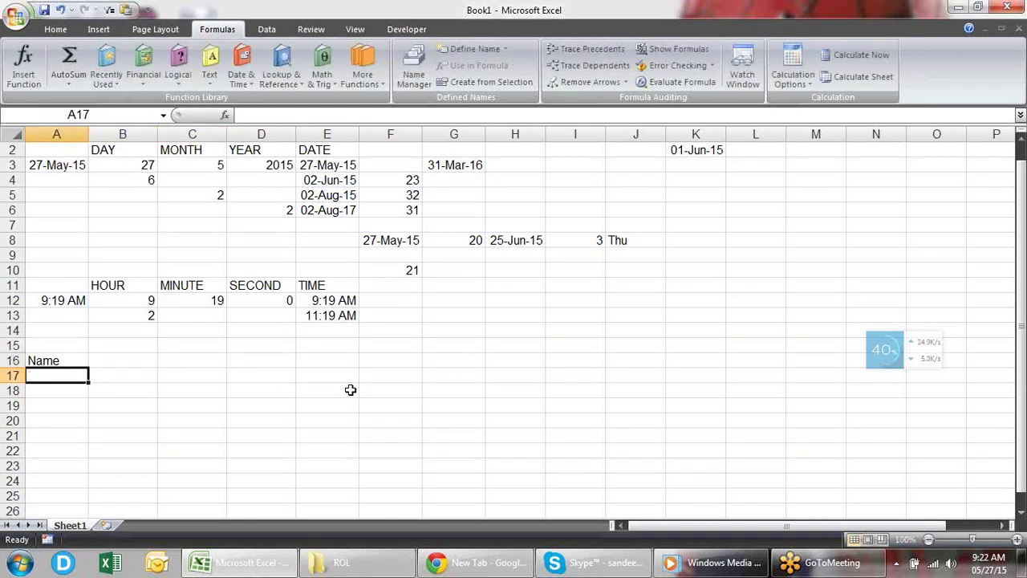
Enter an employee's name in A17 and fill names down to A19.
type("Sandeep")
key("Return")
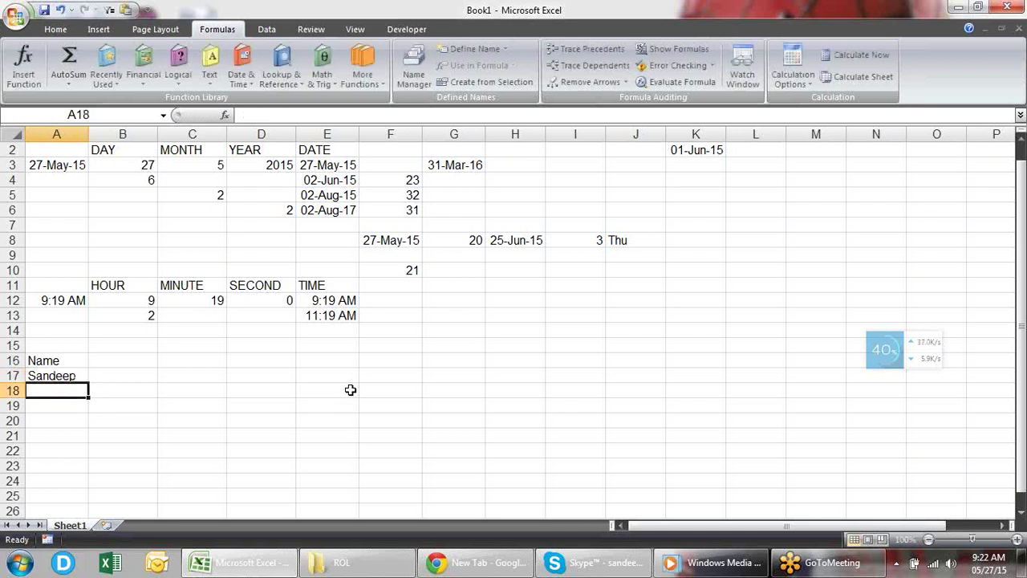
left_click(75, 373)
left_click_drag(92, 387, 88, 411)
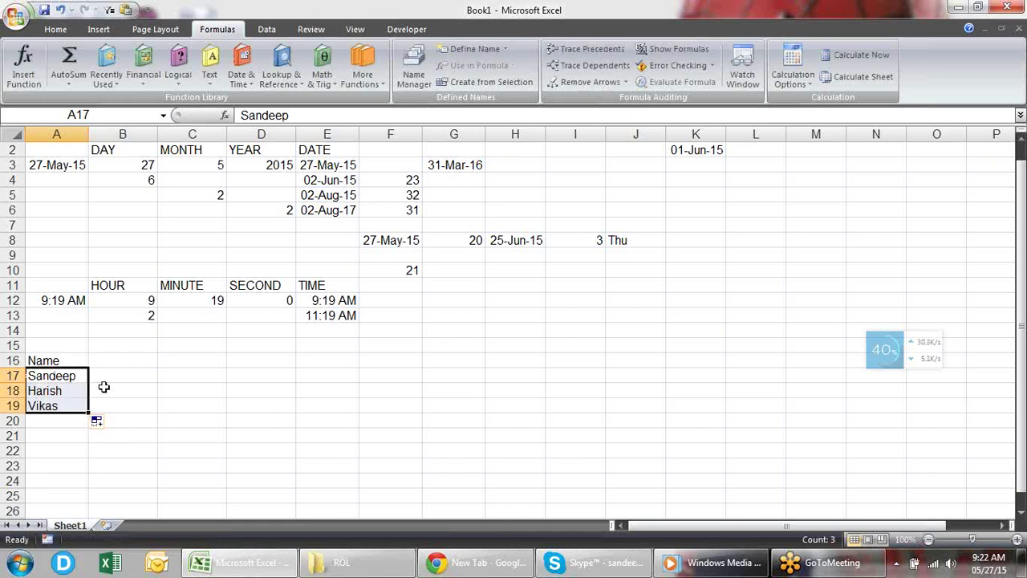
Add the In and Out headings in B16 and C16.
left_click(116, 358)
mouse_move(473, 562)
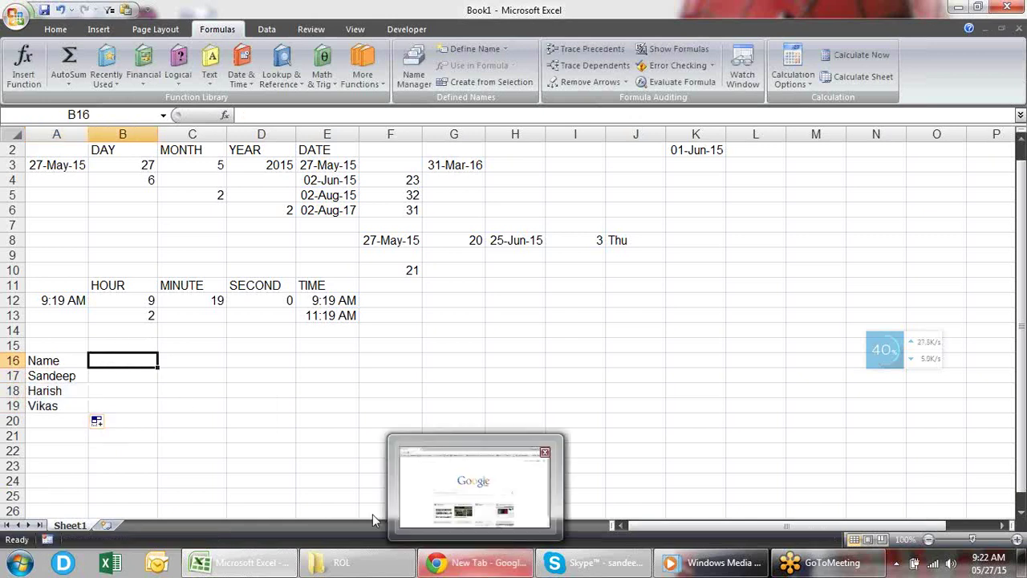
type("In")
key("Tab")
type("Out")
key("Return")
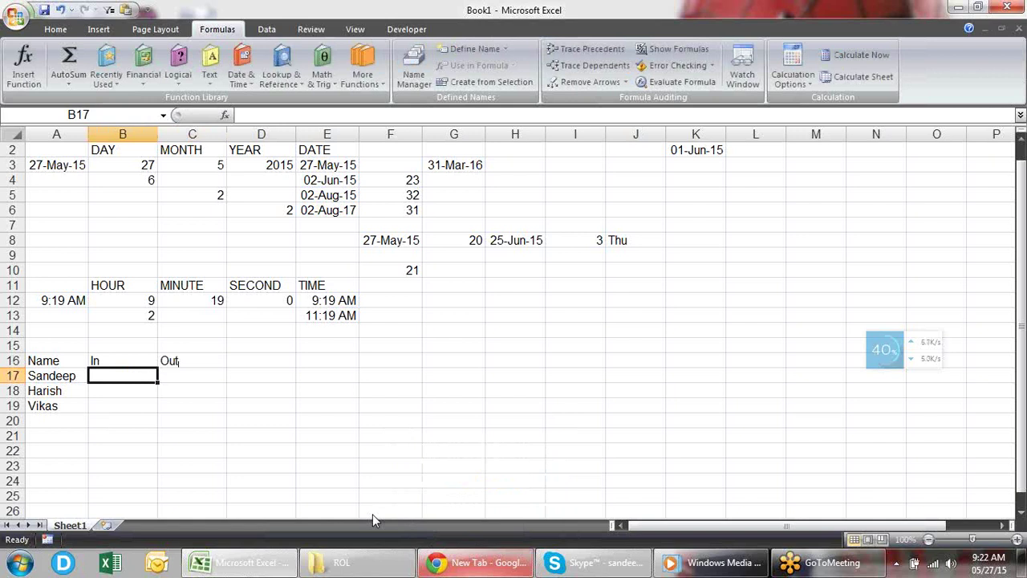
Enter the first employee's In time 9:30 and Out time 19:30.
type("9:30")
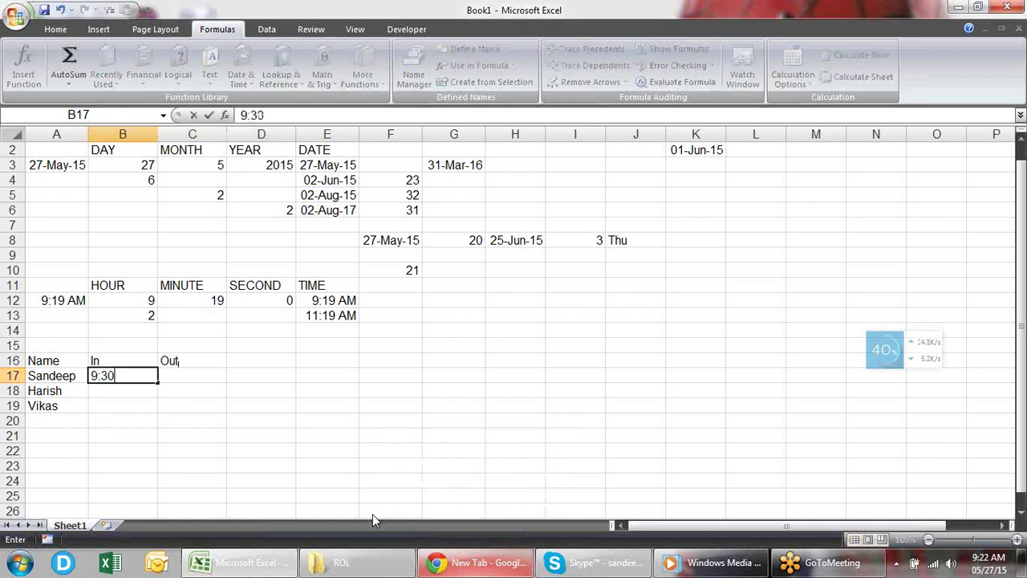
key("Tab")
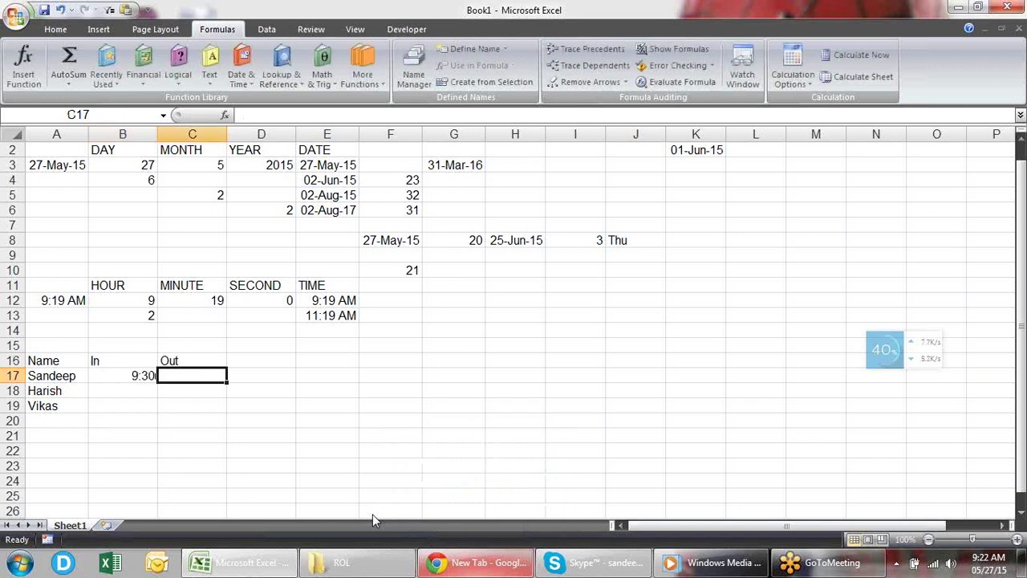
key("Left")
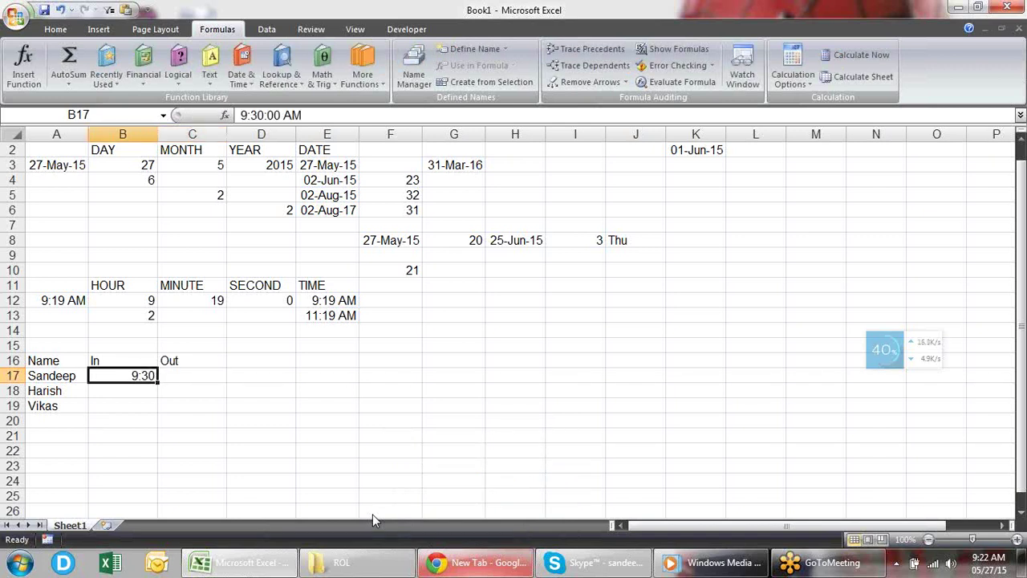
key("Right")
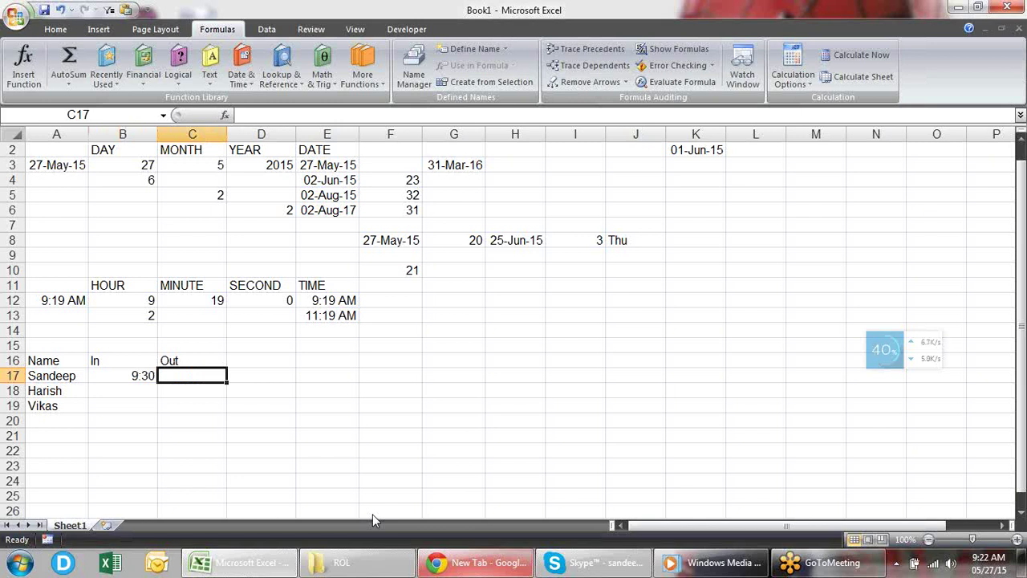
type("19:30")
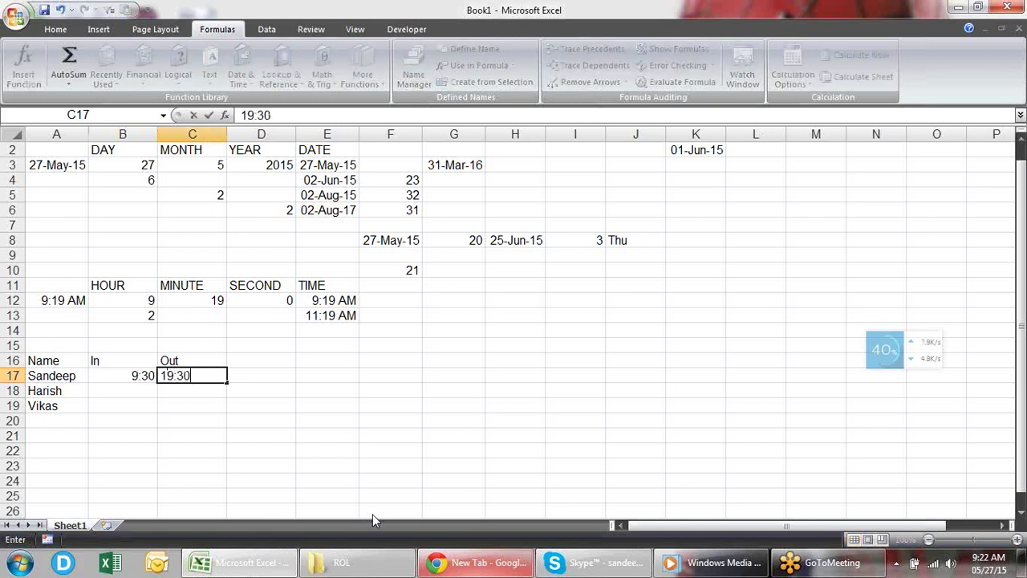
key("Return")
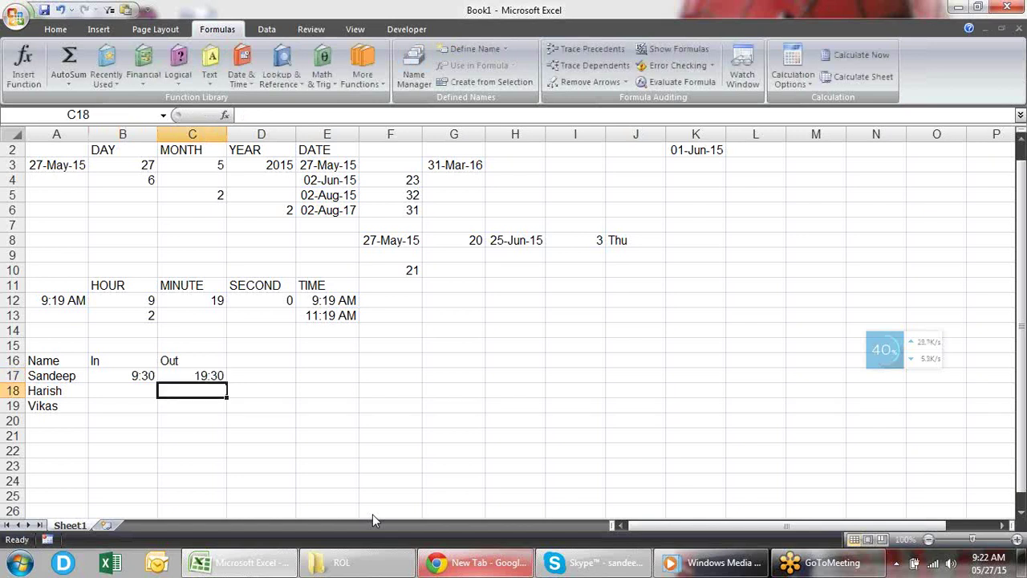
key("Up")
key("Down")
key("Left")
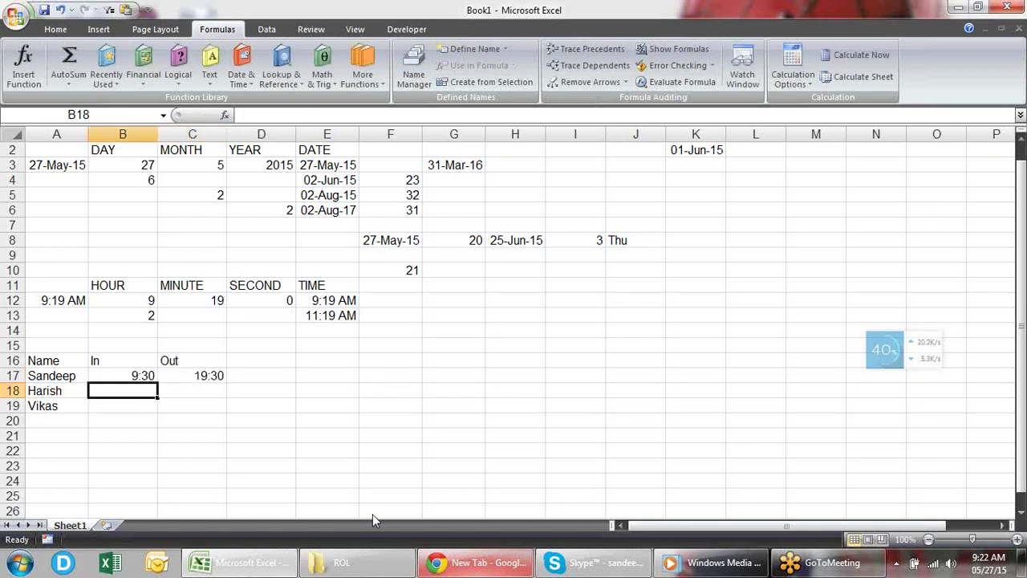
Enter In/Out times 8:10–21:30 in row 18 and 10:00–17:00 in row 19.
type("8")
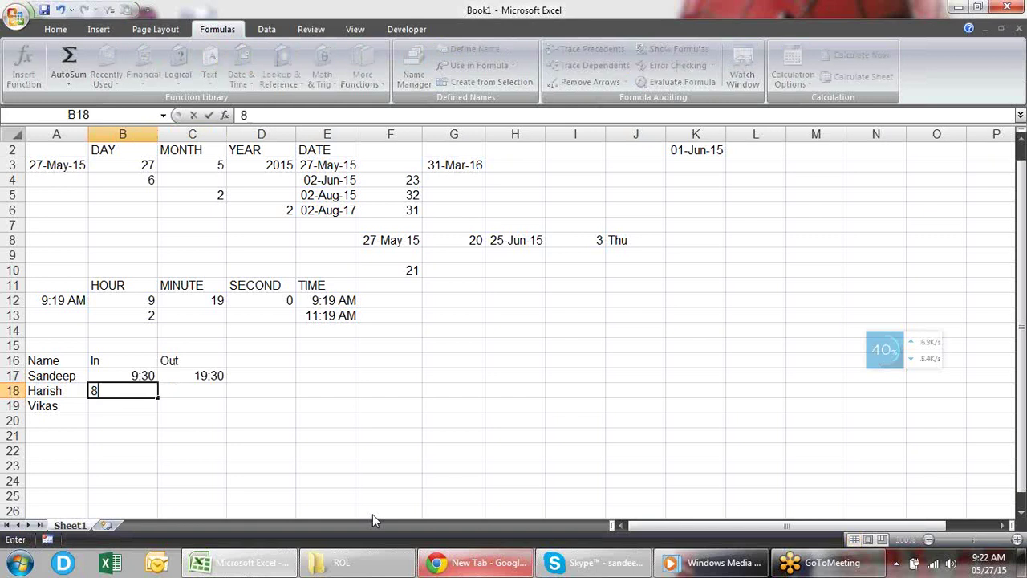
type(":10")
key("Tab")
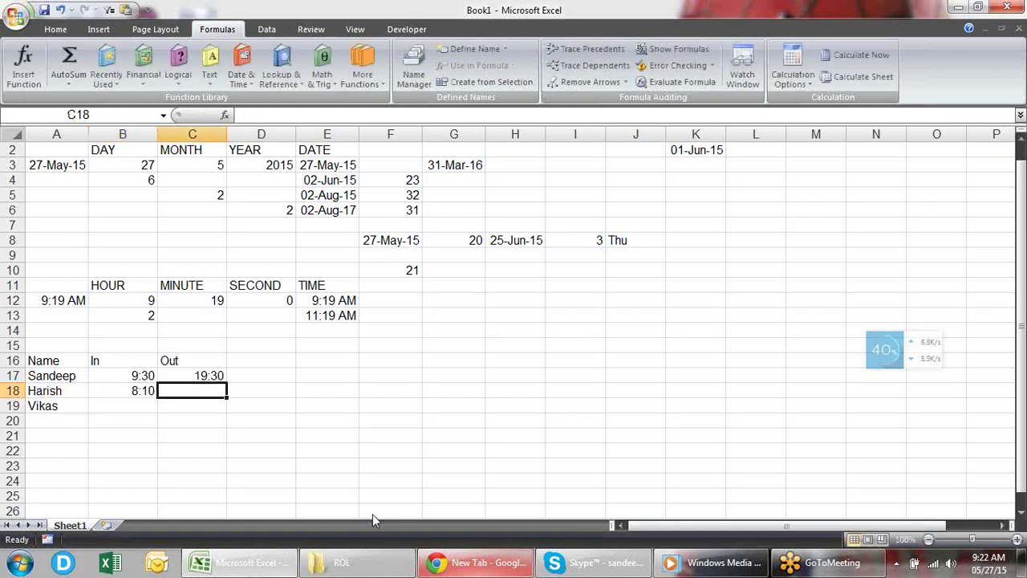
type("21")
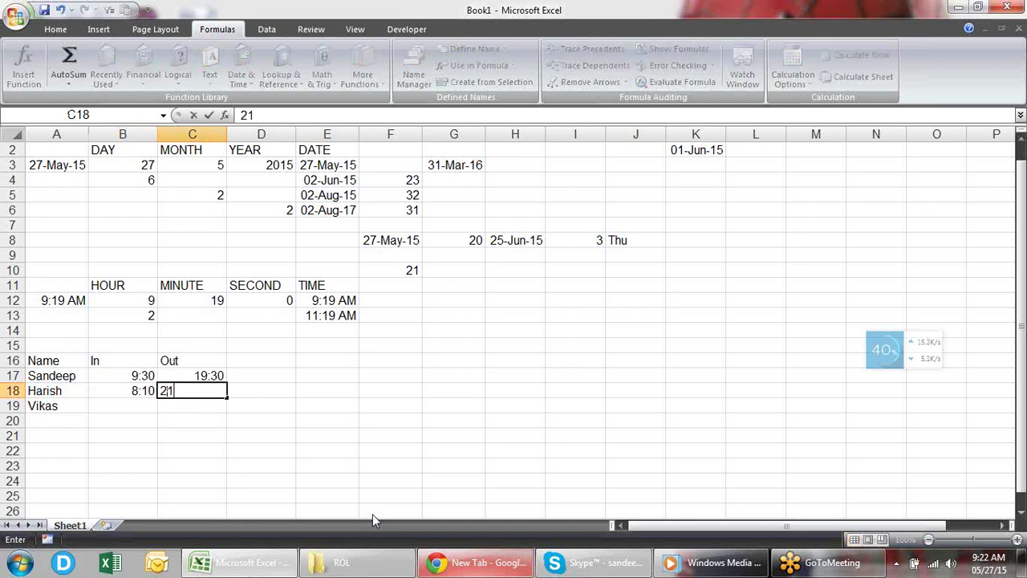
type(":30")
key("Return")
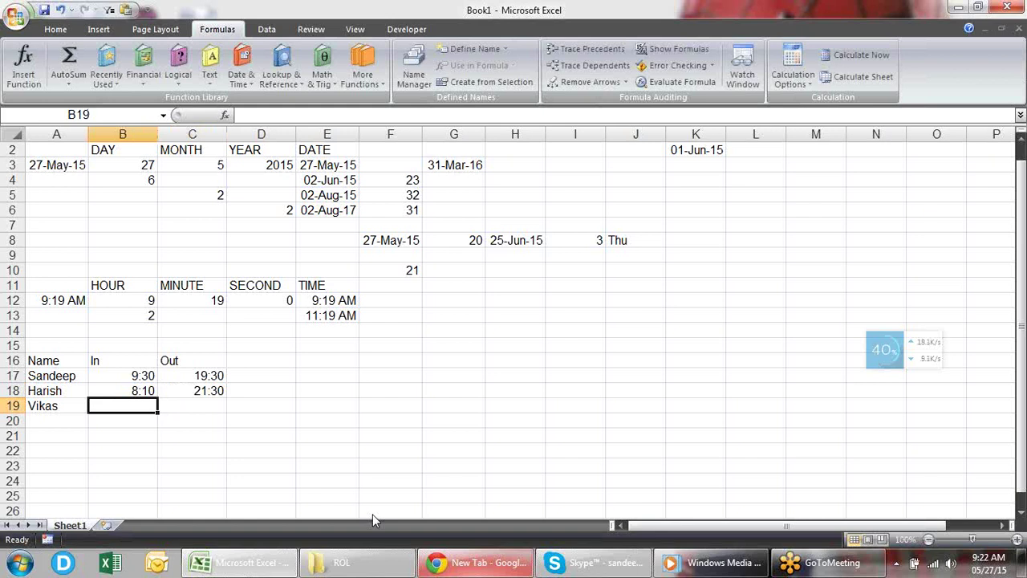
type("10:")
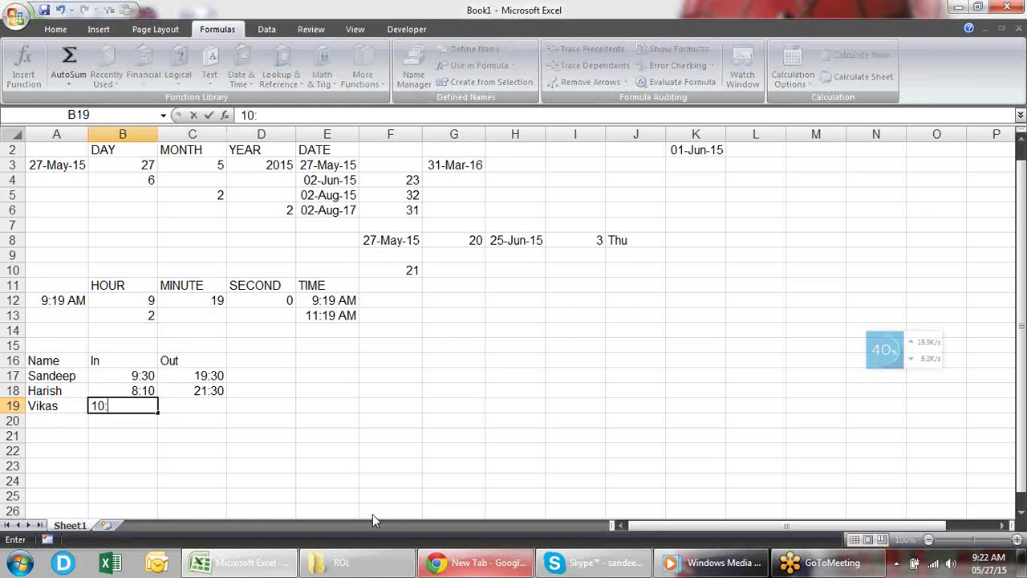
type("00")
key("Tab")
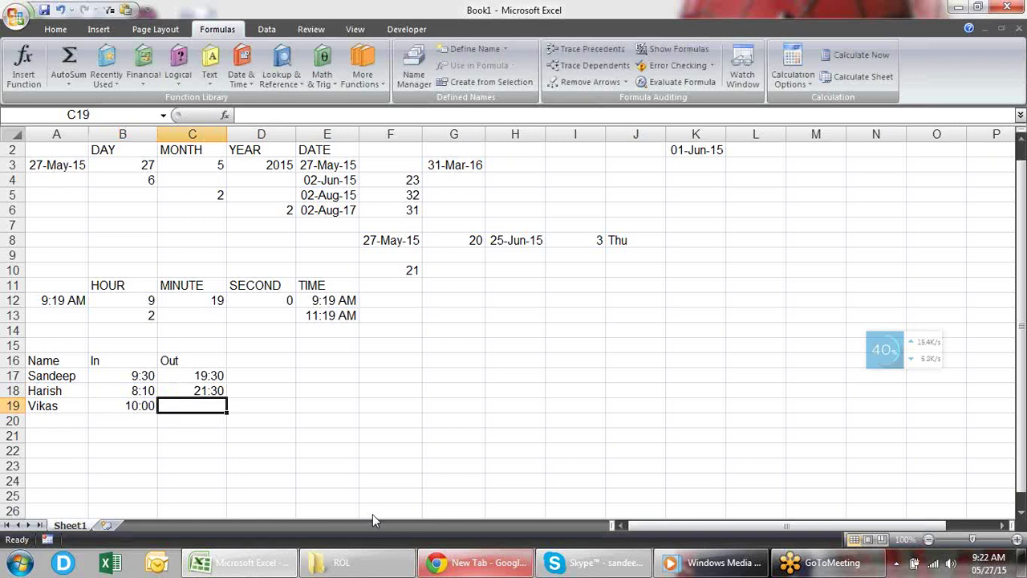
type("17:")
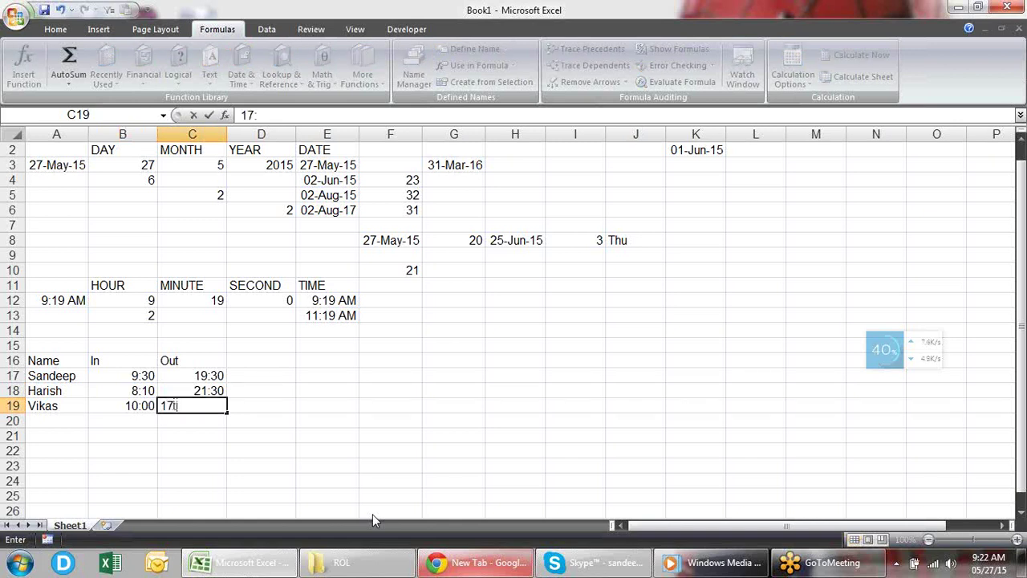
type("00")
key("Return")
key("Up")
key("Up")
key("Up")
key("Up")
key("Right")
key("Right")
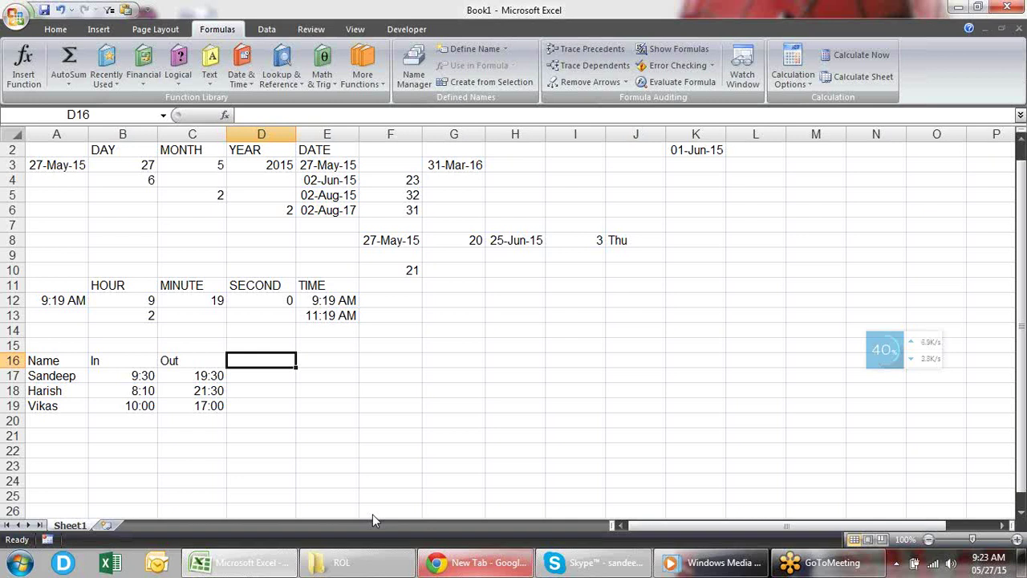
Label cell D16 'total hours'.
key("Down")
key("Up")
key("Down")
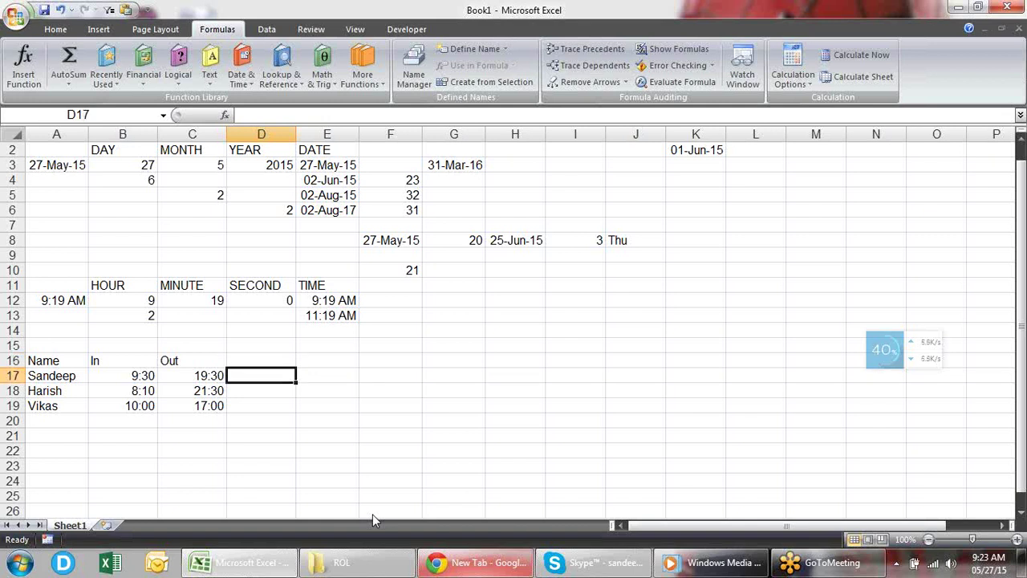
key("Up")
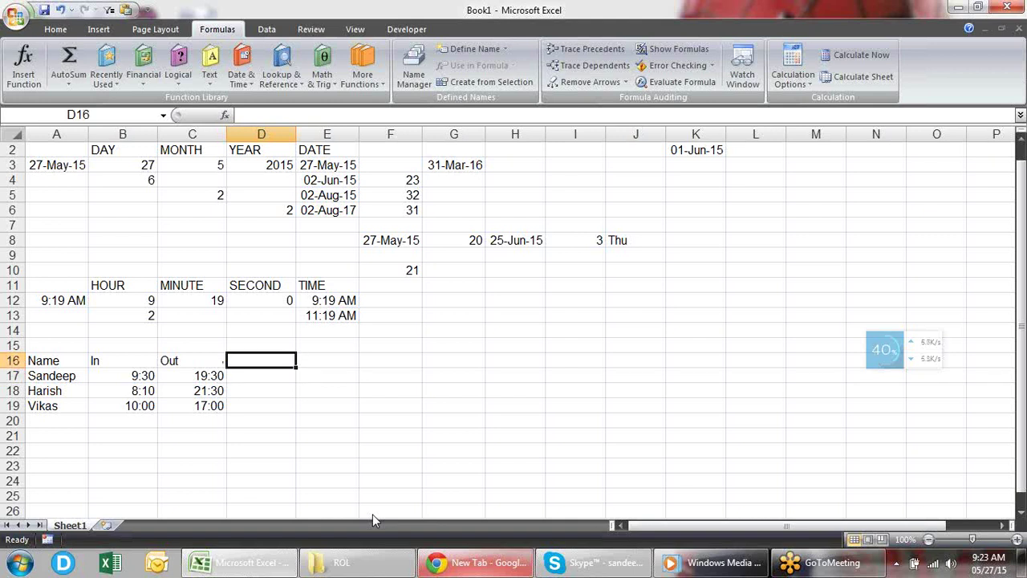
type("over")
key("BackSpace")
key("BackSpace")
key("BackSpace")
key("BackSpace")
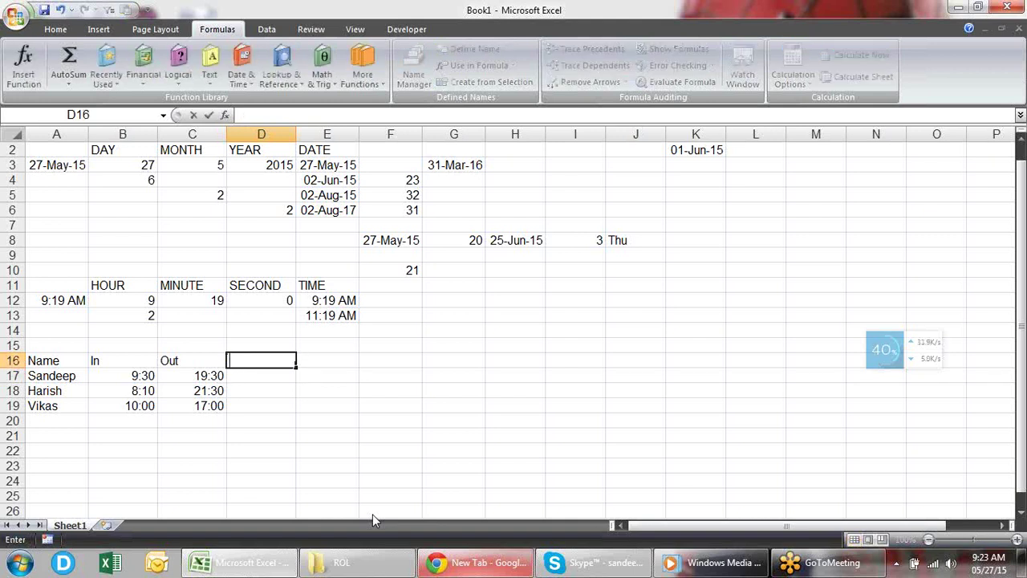
type("ovder")
key("BackSpace")
key("BackSpace")
key("BackSpace")
type("r")
key("BackSpace")
type("ertime")
key("BackSpace")
key("BackSpace")
key("BackSpace")
key("BackSpace")
type("total hours")
key("Return")
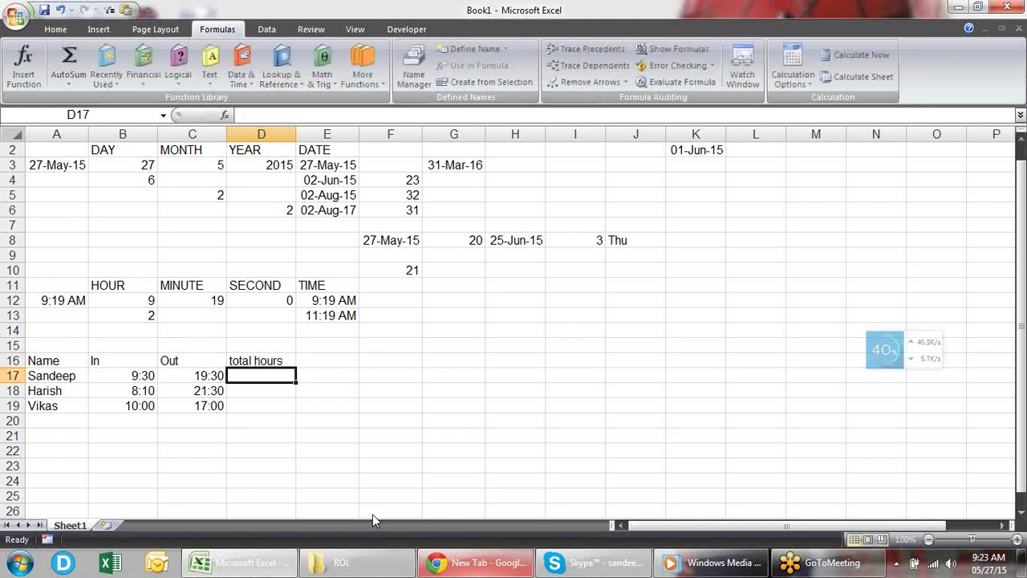
Enter =C17-B17 in D17 and try time and General formats on the result.
type("=")
key("Left")
type("-")
key("Left")
key("Left")
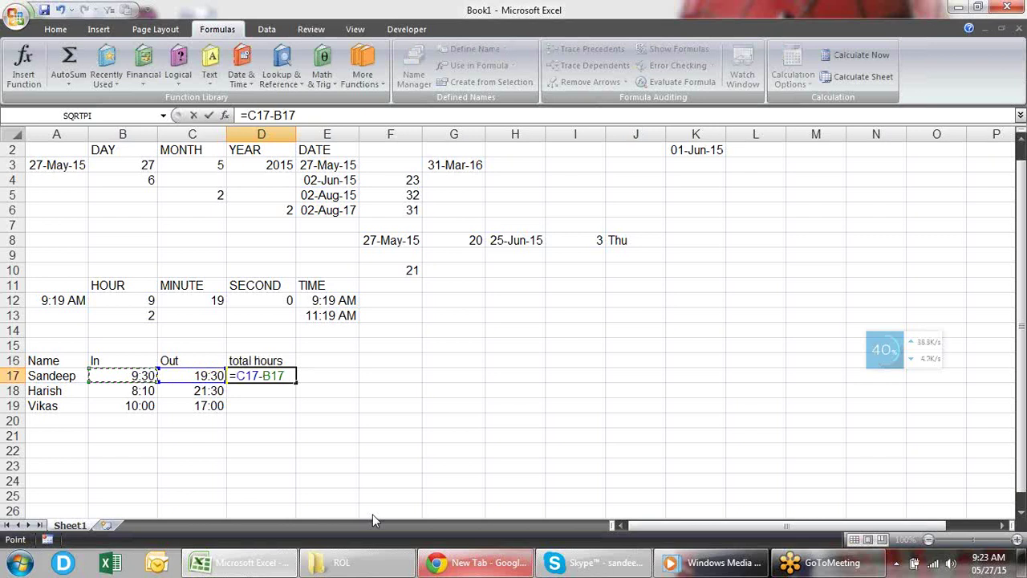
key("Return")
key("Up")
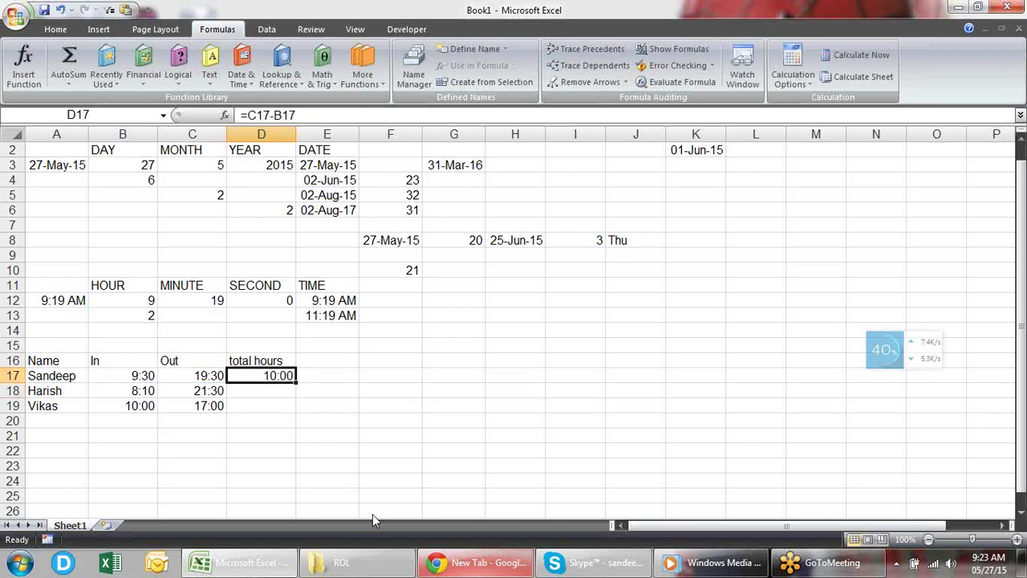
key("ctrl+shift+2")
key("ctrl+shift+grave")
Rewrite D17 as =HOUR(C17)-HOUR(B17).
type("=hour")
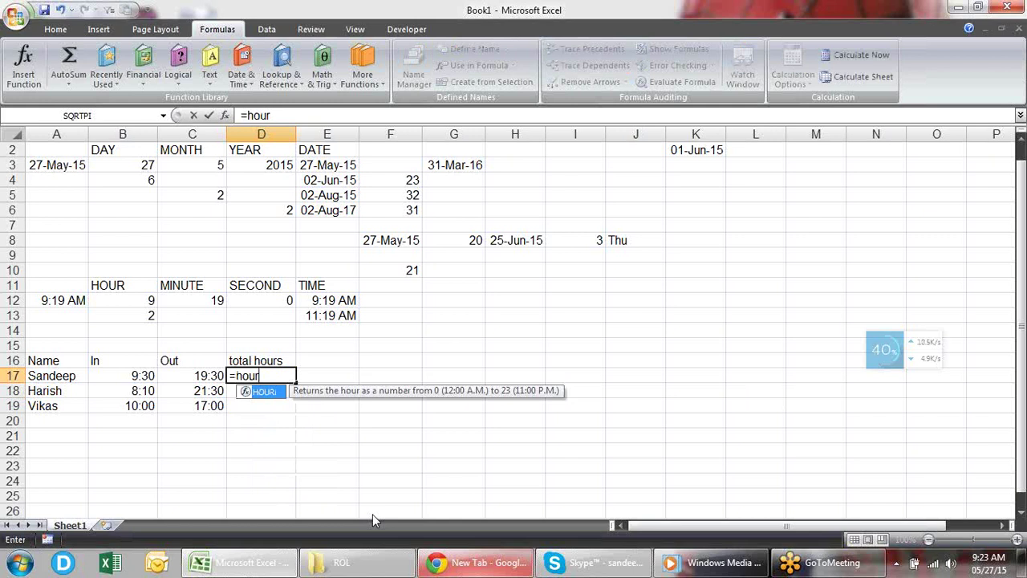
key("Tab")
key("Left")
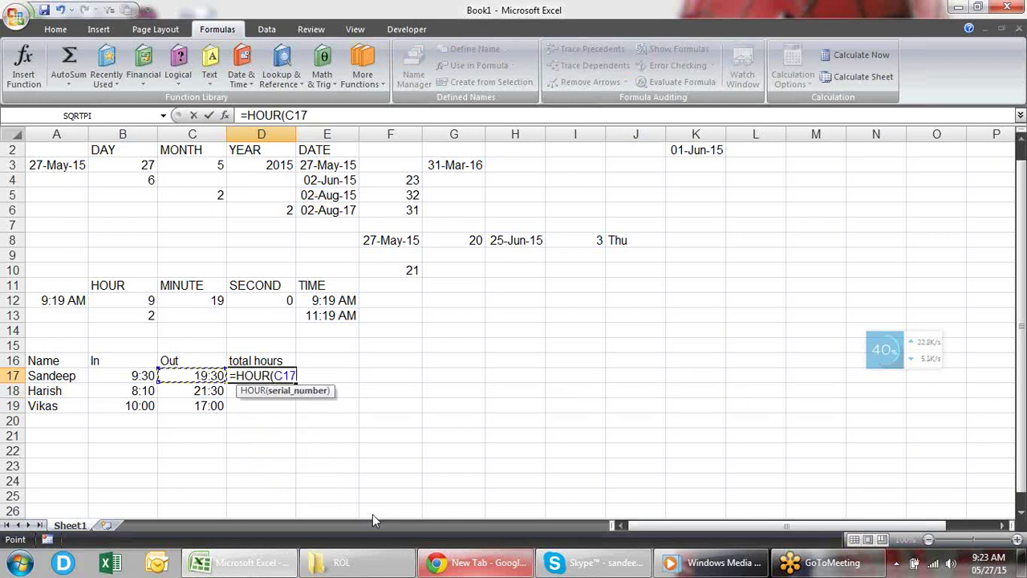
type(")-")
key("Left")
key("Left")
key("Left")
key("Right")
key("BackSpace")
key("BackSpace")
key("BackSpace")
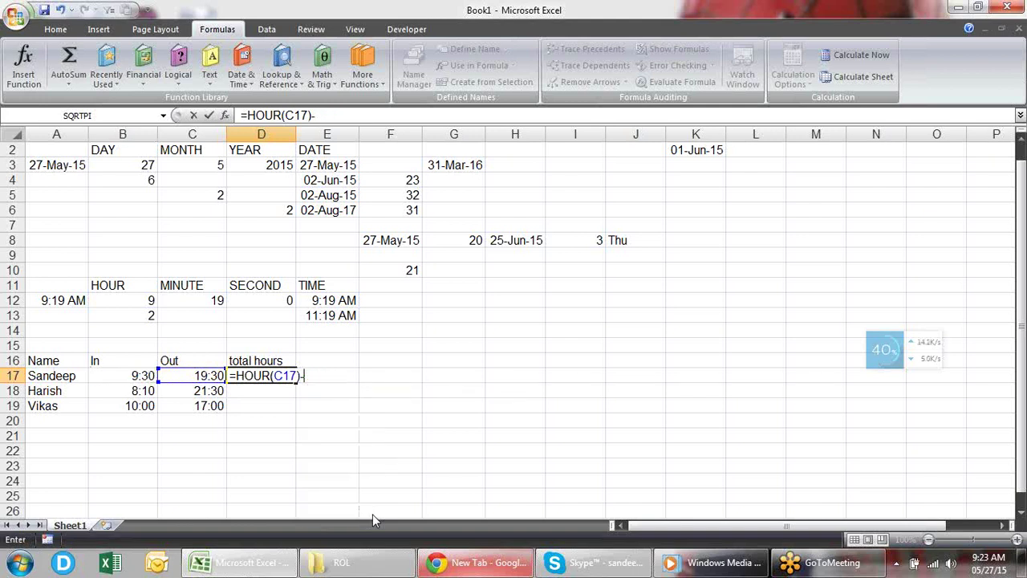
type("hour")
key("Tab")
key("Left")
key("Left")
key("Left")
key("Right")
type(")")
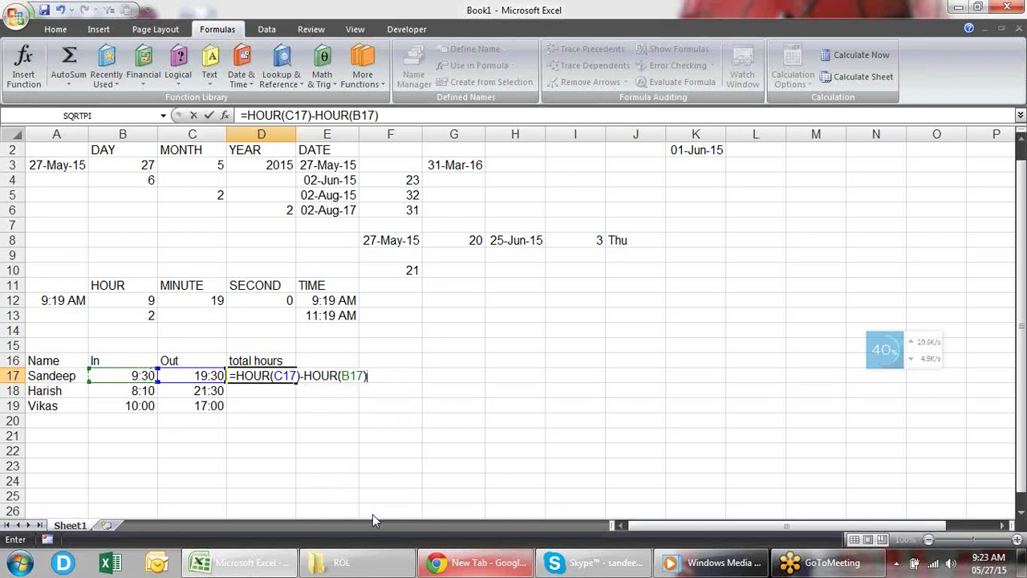
key("Return")
Format D17 as General so it displays 10 hours.
key("Up")
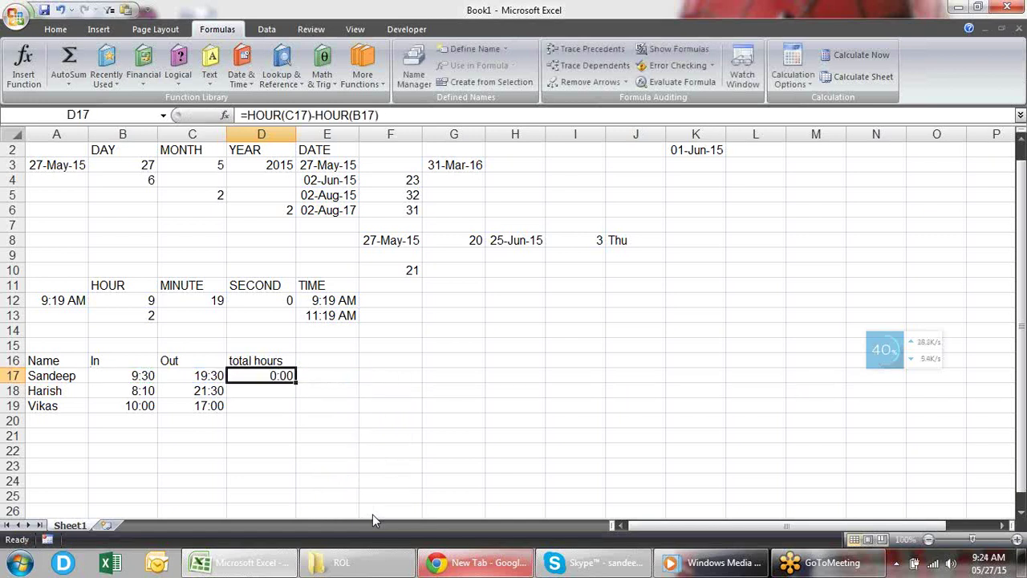
key("ctrl+shift+asciitilde")
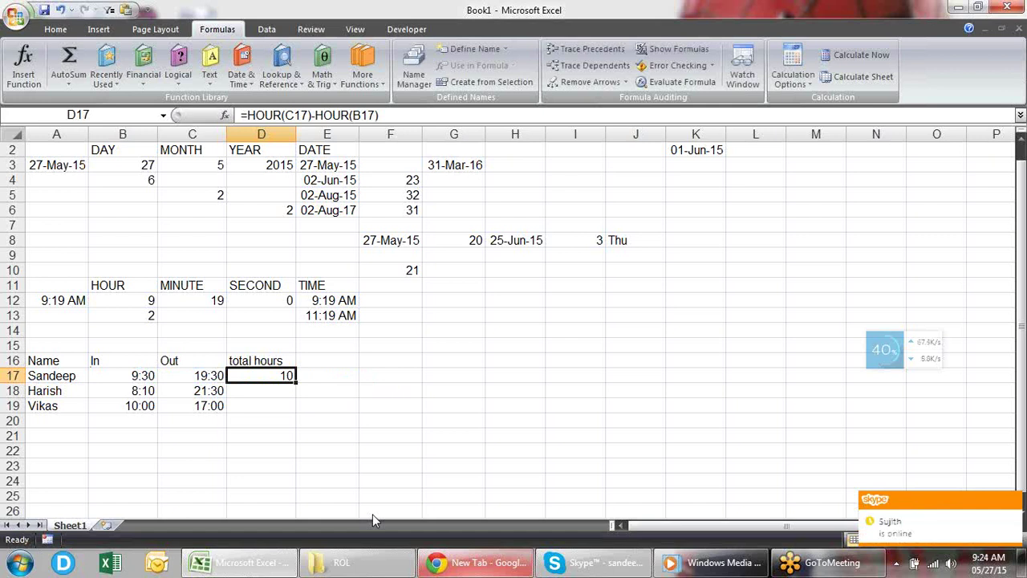
key("F2")
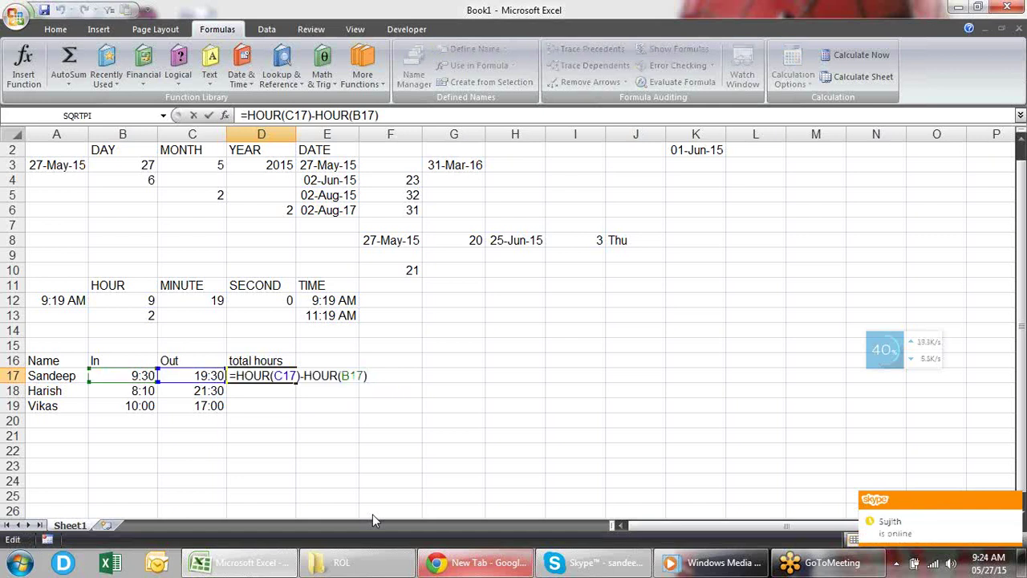
key("Return")
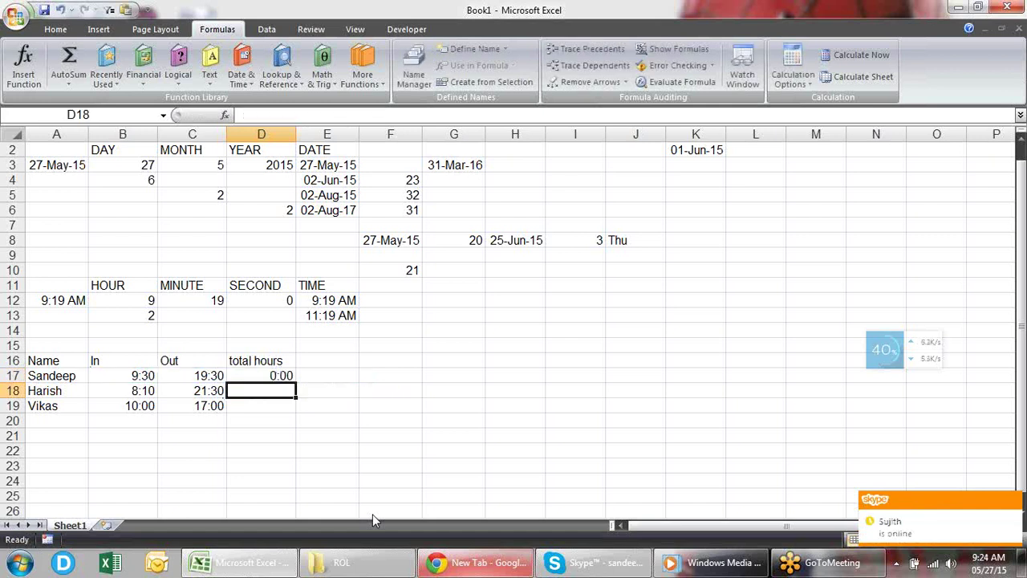
key("Up")
key("ctrl+shift+grave")
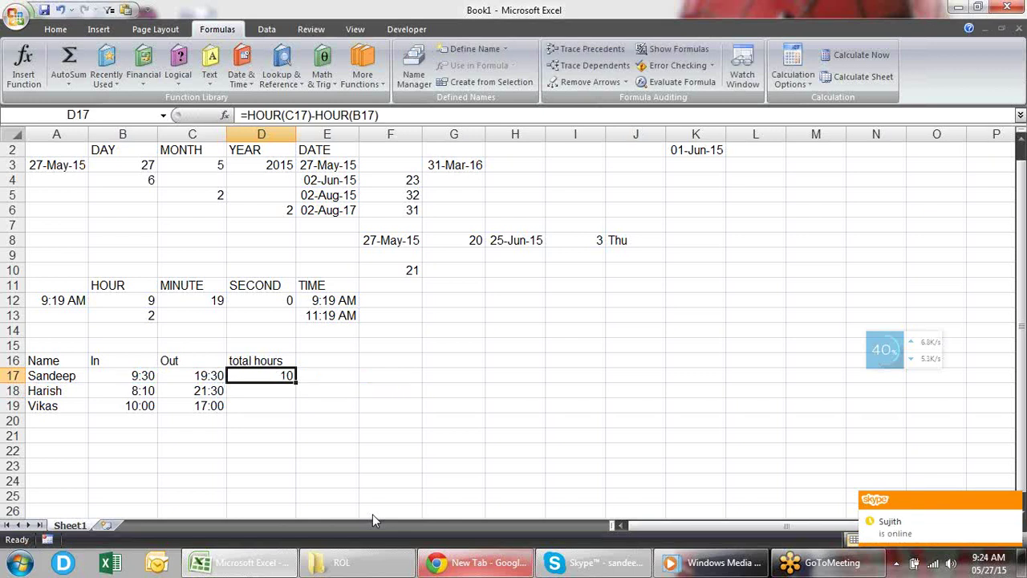
Copy the hour formula into D18 and D19, giving 13 and 7.
key("Down")
key("ctrl+d")
key("Down")
key("ctrl+d")
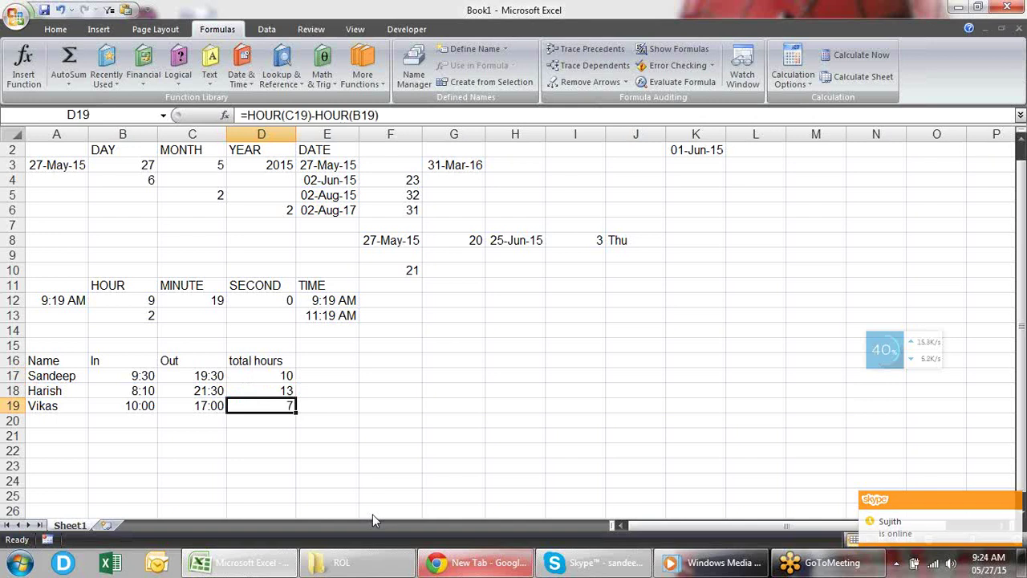
key("Up")
key("Up")
key("Up")
key("Right")
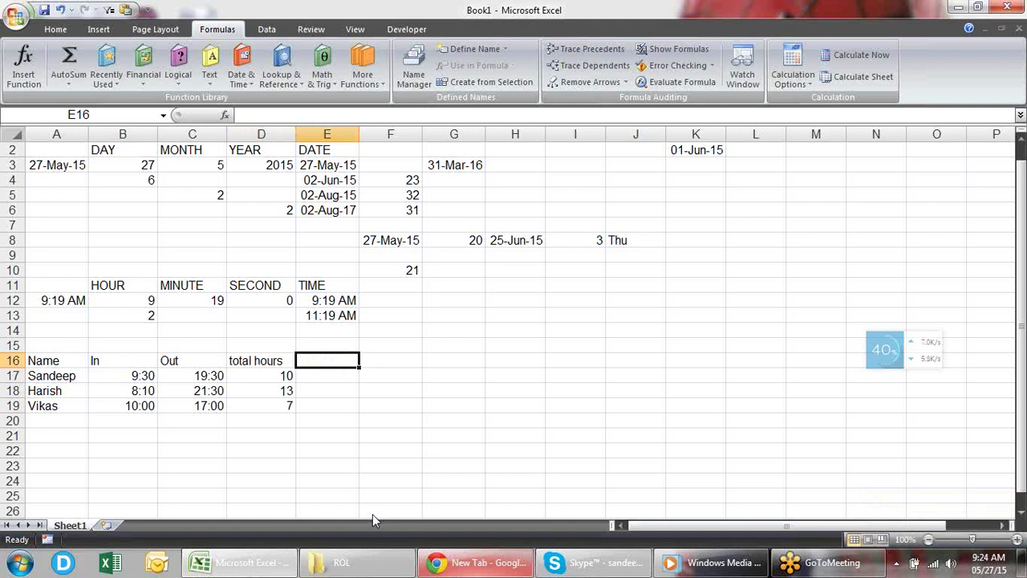
Enter =IF(D17>8,D17-2,0) in E17, correcting the subtracted term after a first try.
key("Down")
type("=")
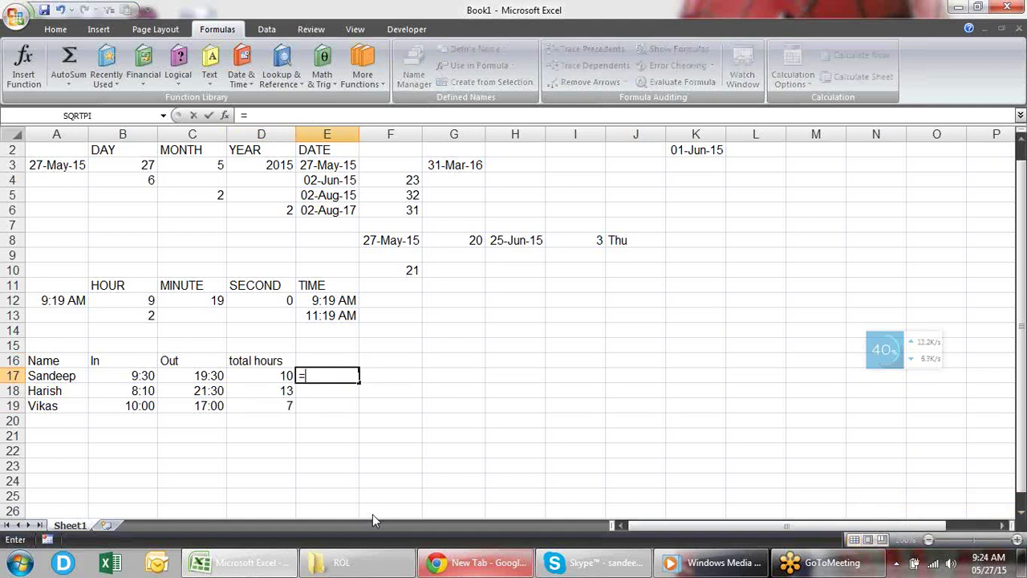
type("IF(")
key("Left")
type(">8")
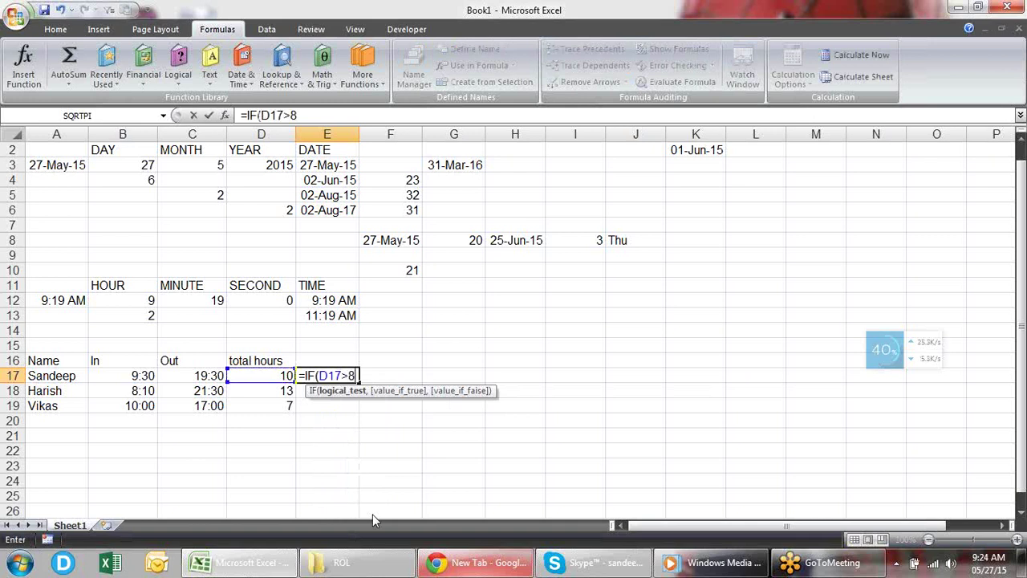
type(",")
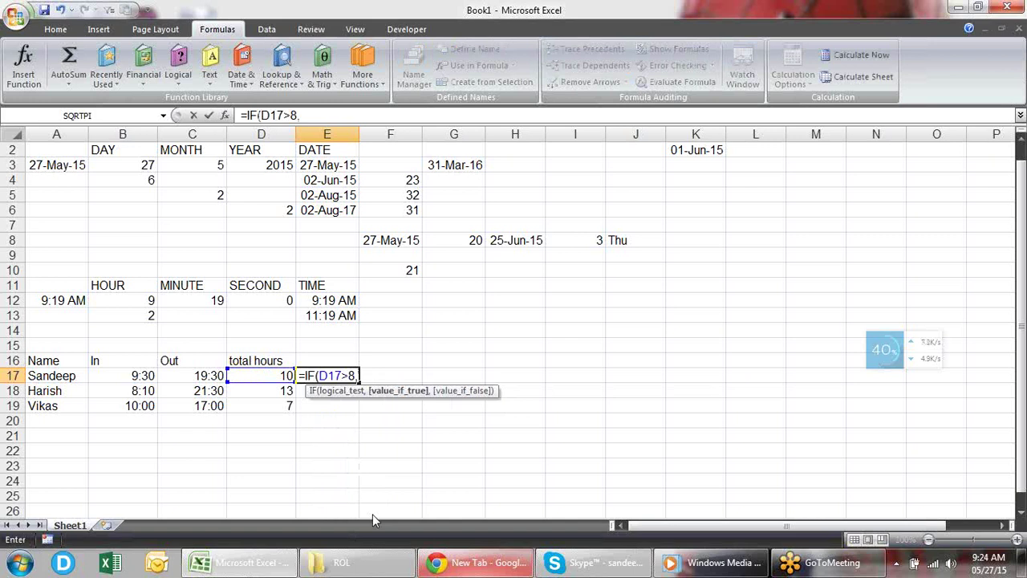
type("8-")
left_click(276, 375)
type(",0)")
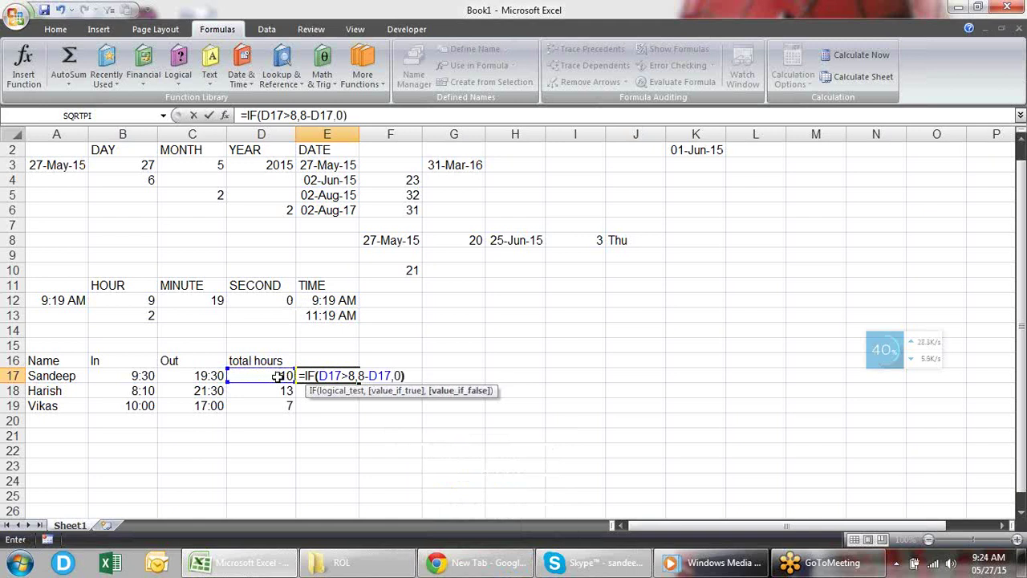
key("Return")
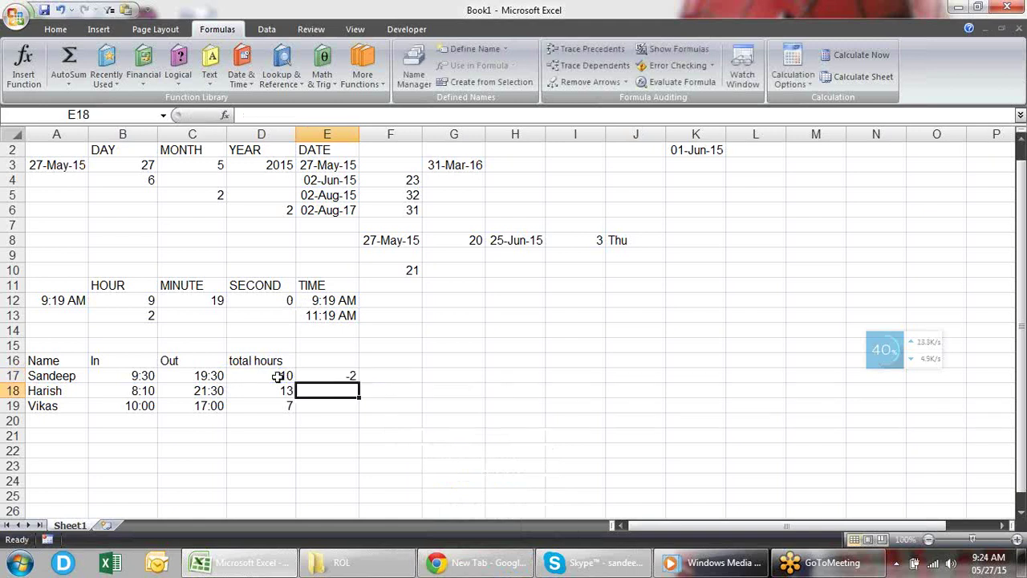
key("Up")
key("F2")
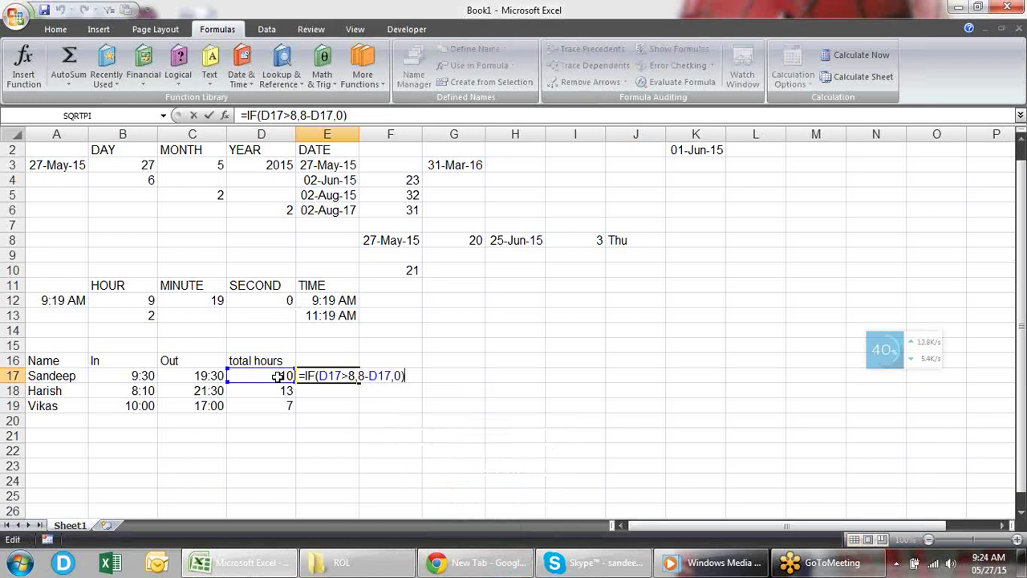
key("Left")
key("Left")
key("Left")
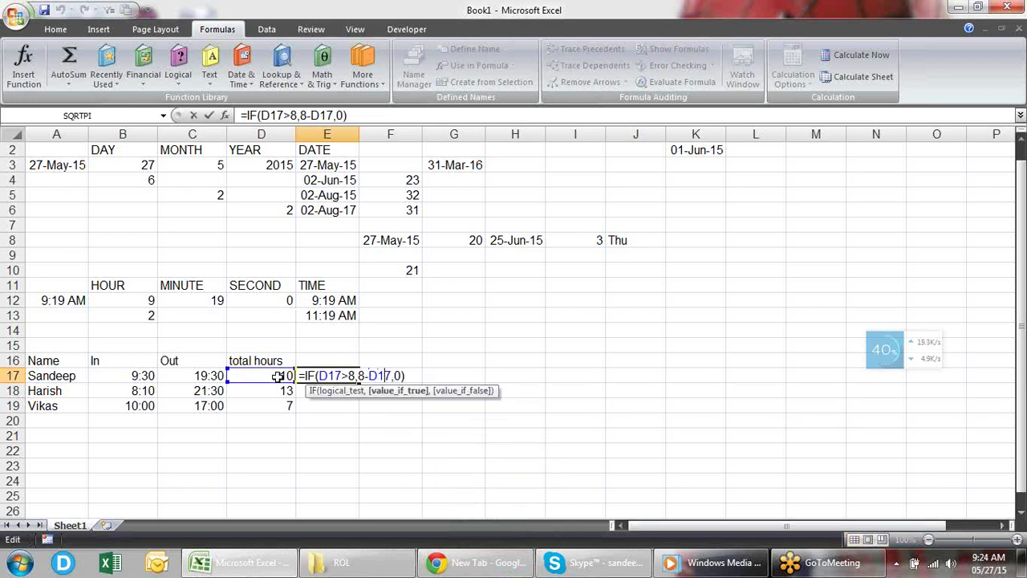
key("BackSpace")
key("BackSpace")
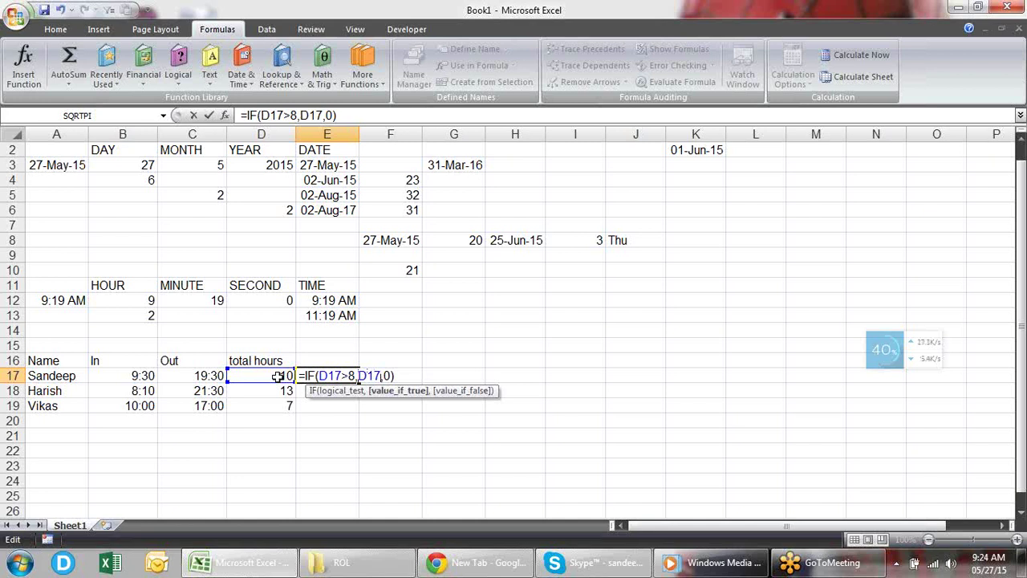
type("-")
key("Return")
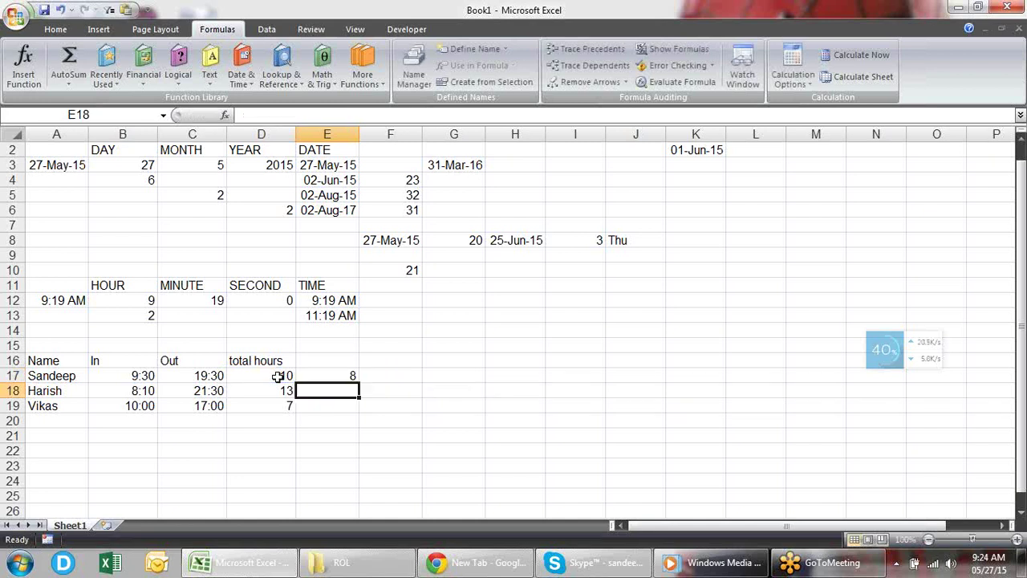
Fill the IF formula down to E18 and E19, giving 8, 11 and 0.
key("ctrl+d")
key("Down")
key("ctrl+d")
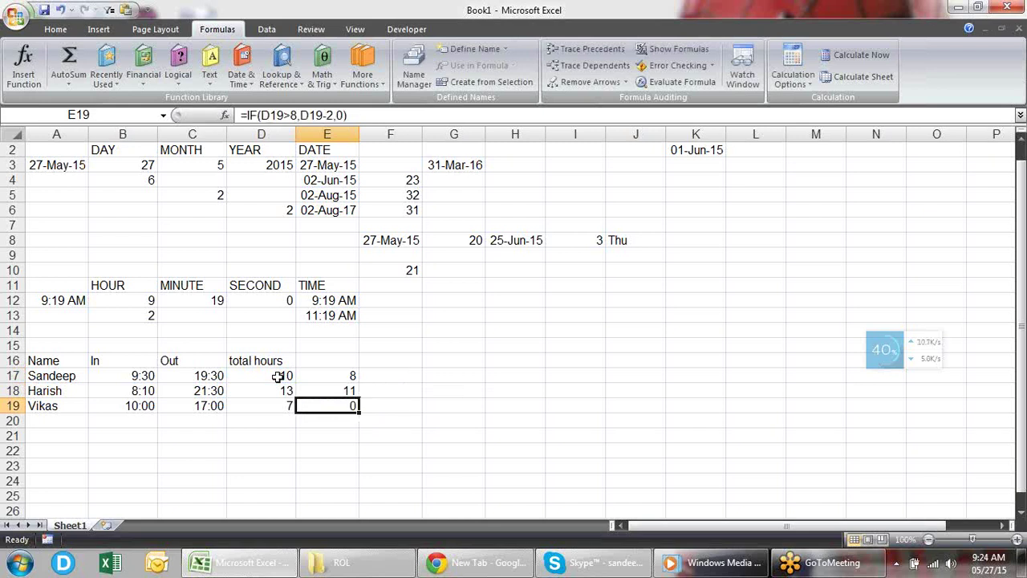
key("Right")
key("Up")
key("Up")
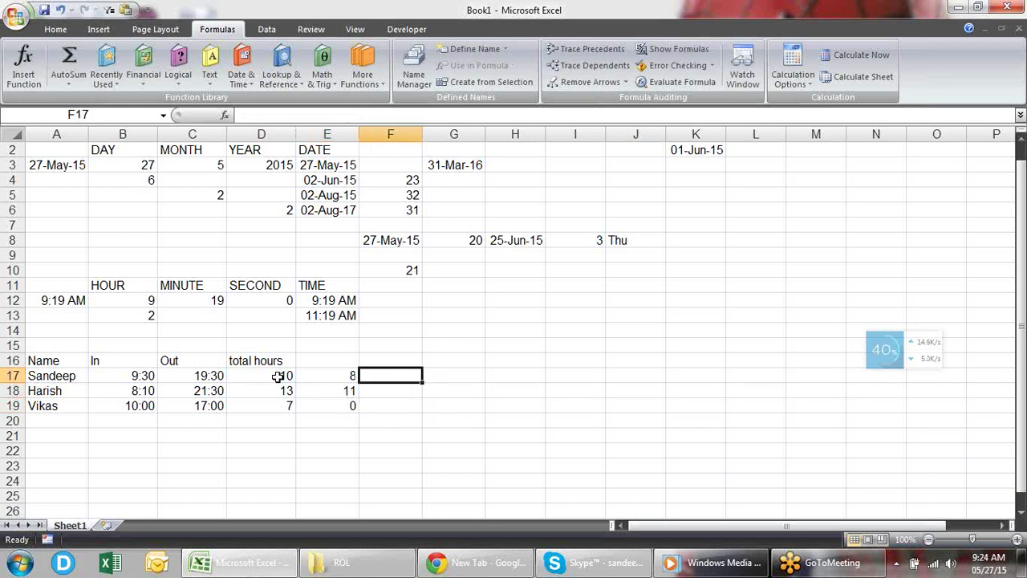
Enter =E17*50 in F17 and fill it down to F19, giving 400, 550 and 0.
type("=")
key("Left")
type("*50")
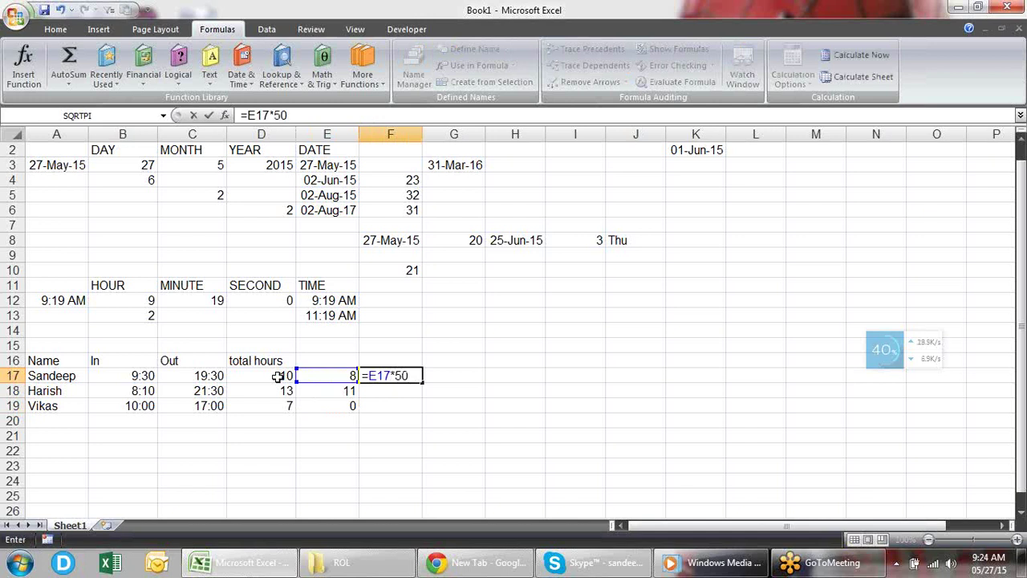
key("Return")
key("ctrl+d")
key("Down")
key("ctrl+d")
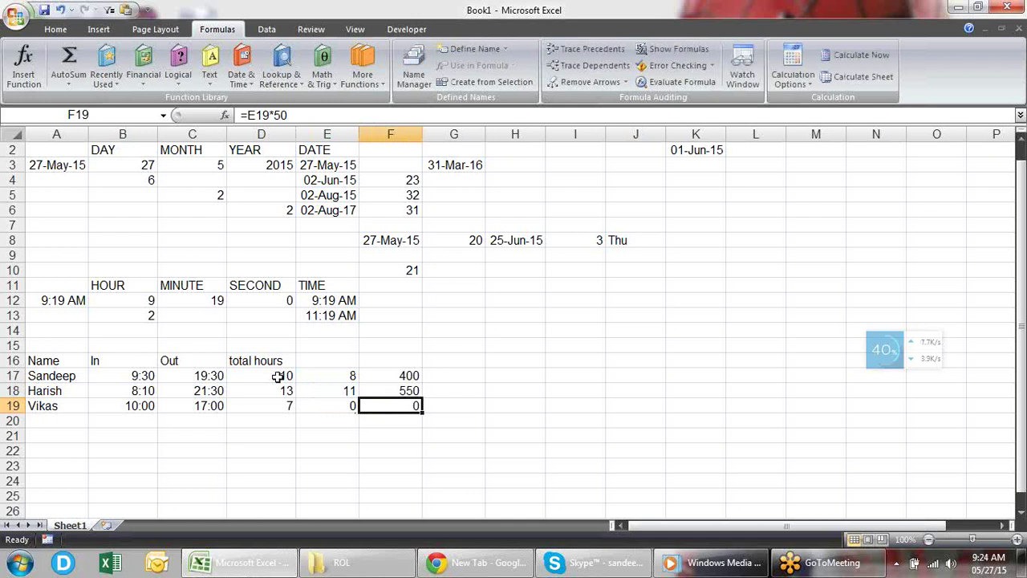
Review the row 17 formulas, checking F17's =E17*50 and E17's formula in edit mode.
key("Up")
key("Up")
key("Left")
key("Left")
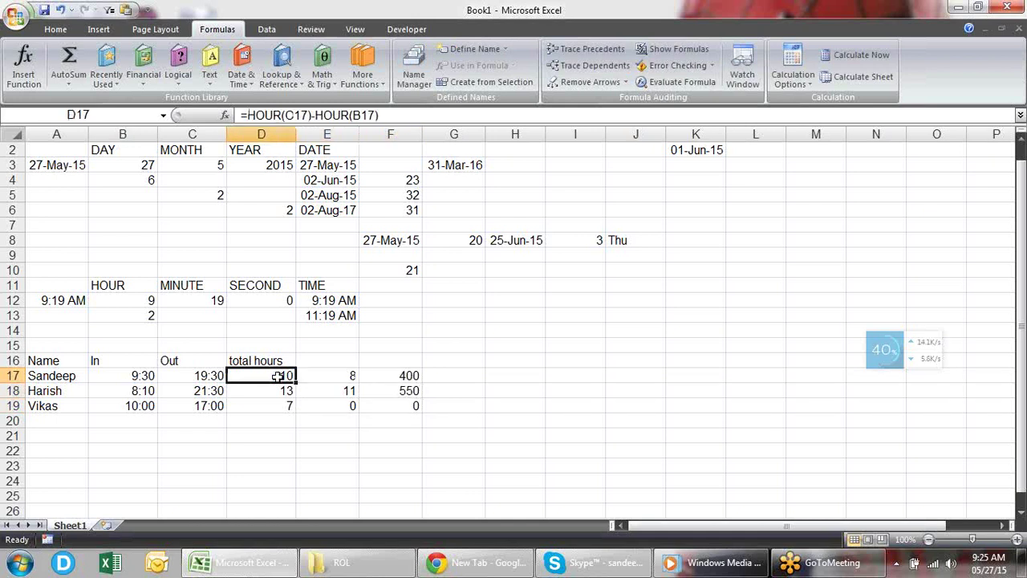
key("Right")
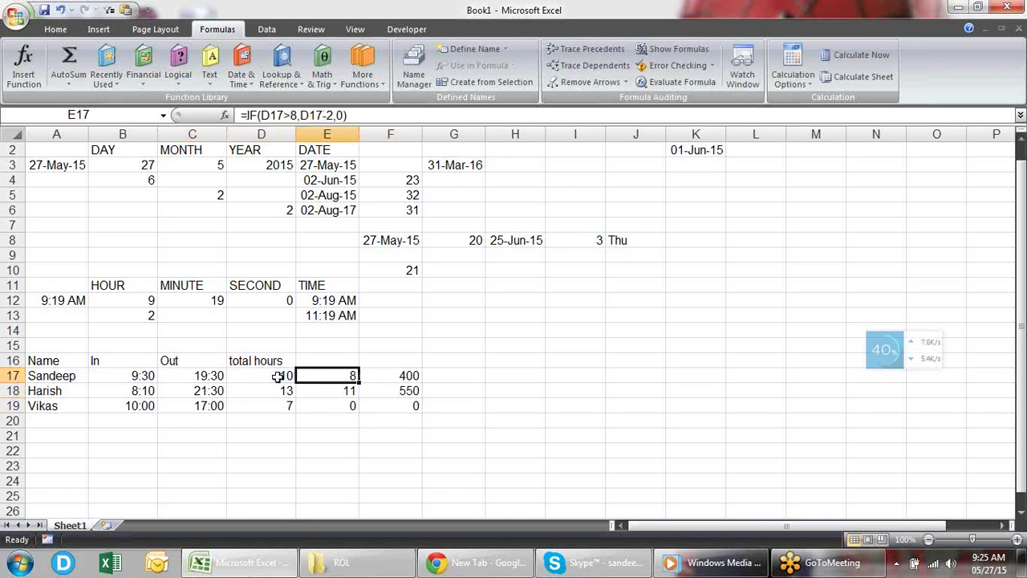
key("Right")
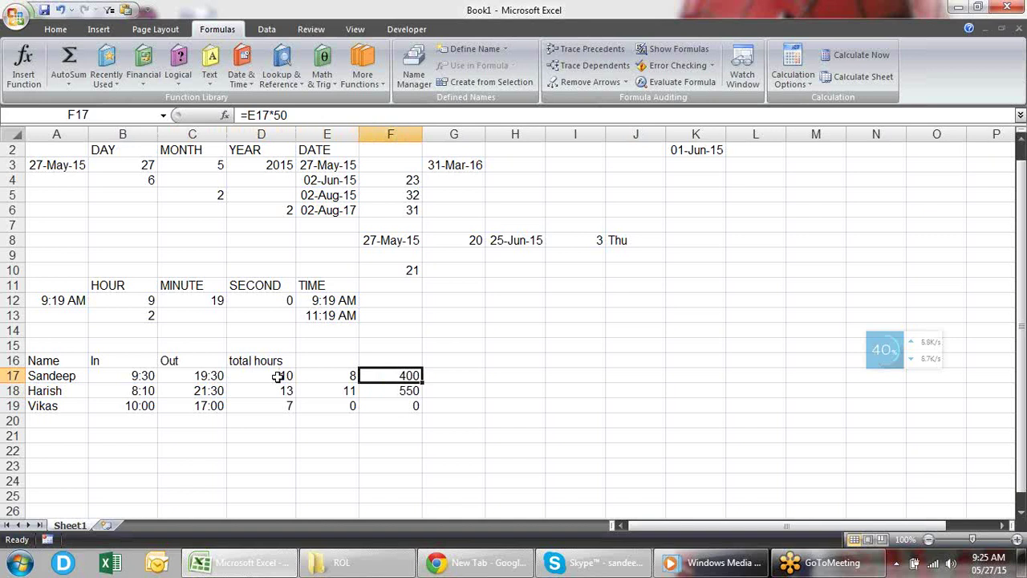
key("F2")
key("Escape")
key("Left")
key("F2")
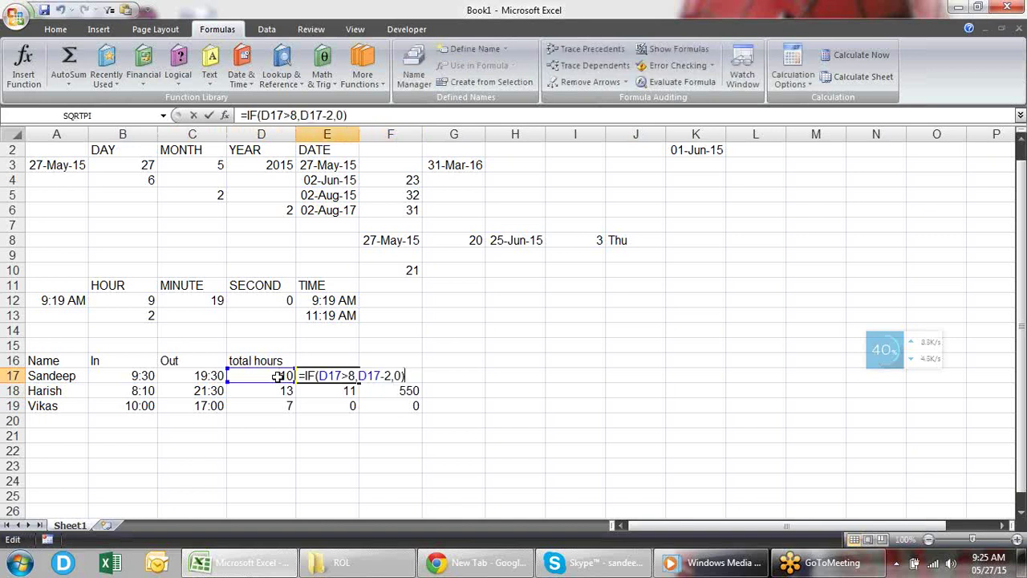
Inspect E17's IF formula again and move to D17's HOUR formula.
key("Left")
key("shift+Left")
key("shift+Left")
key("shift+Left")
key("shift+Left")
key("shift+Left")
key("shift+Left")
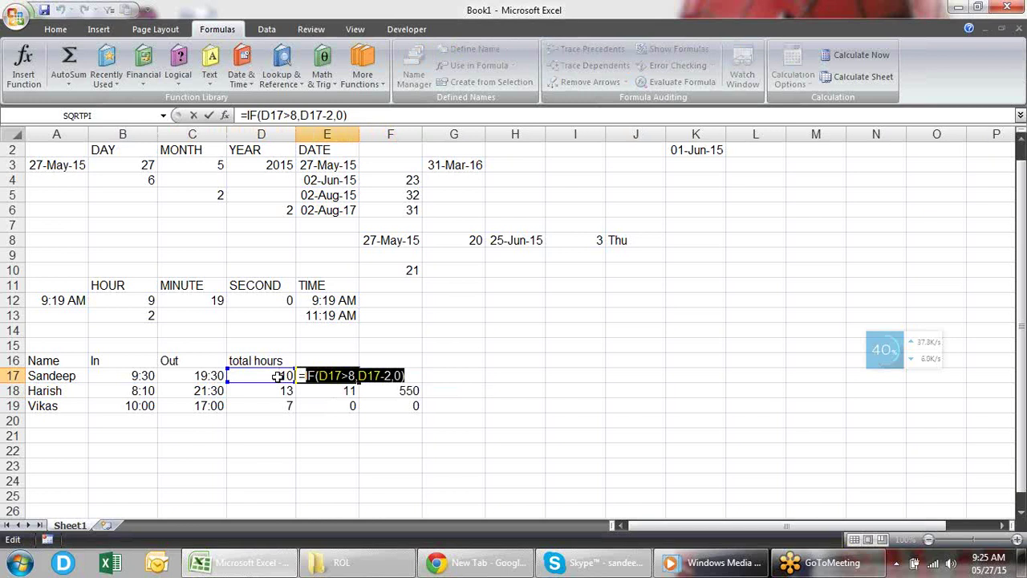
key("Escape")
key("Right")
key("F2")
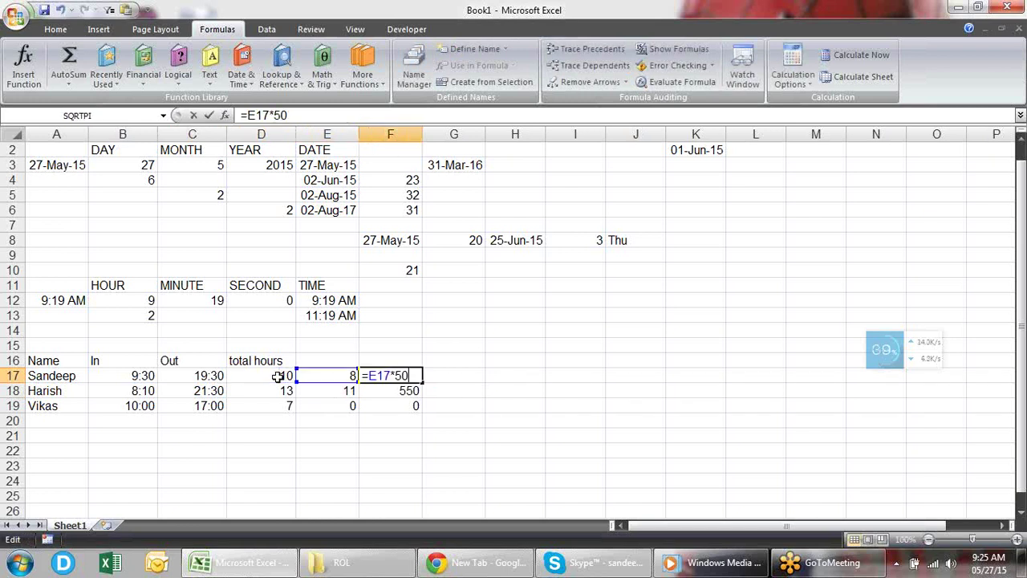
key("Left")
key("Left")
key("Left")
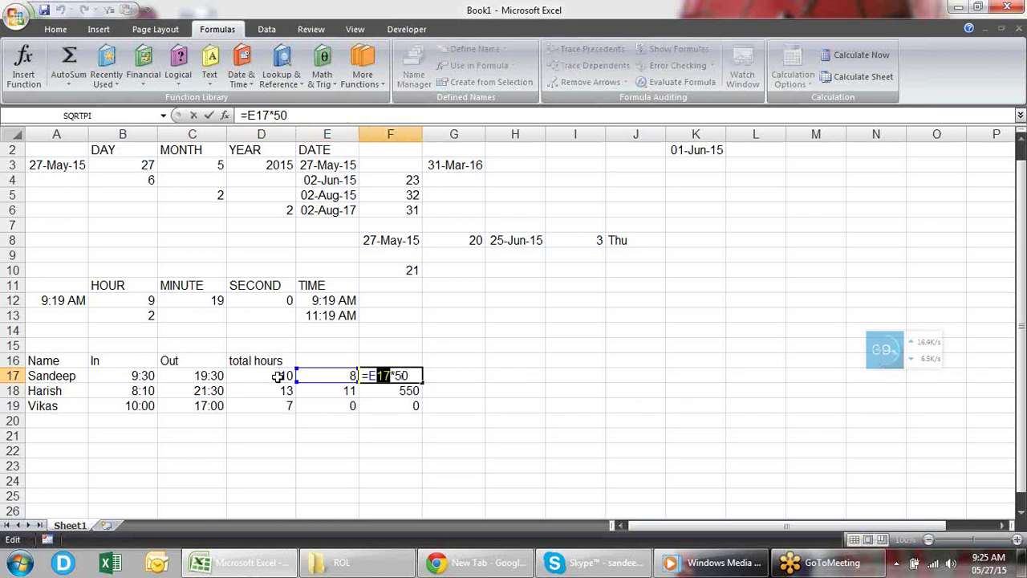
key("Escape")
key("Left")
key("F2")
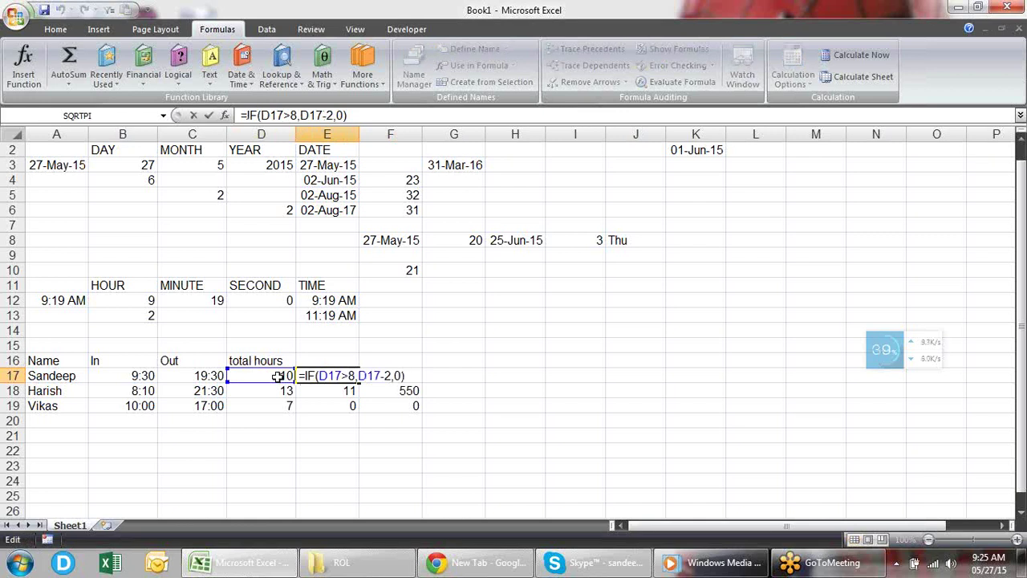
key("Escape")
key("Left")
Copy the HOUR(C17)-HOUR(B17) expression from D17's formula.
key("F2")
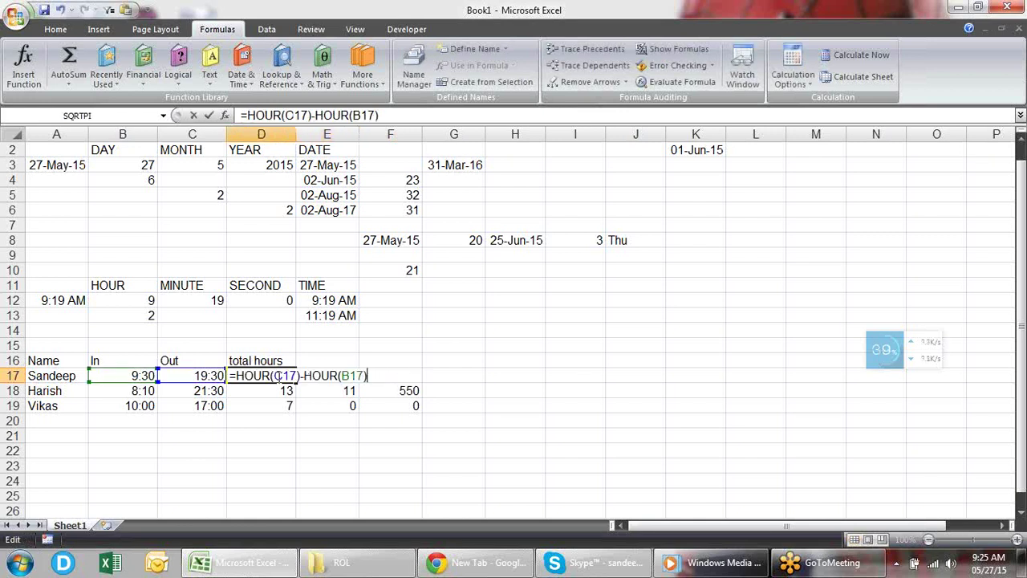
key("Left")
key("shift+Left")
key("shift+Left")
key("shift+Left")
key("shift+Home")
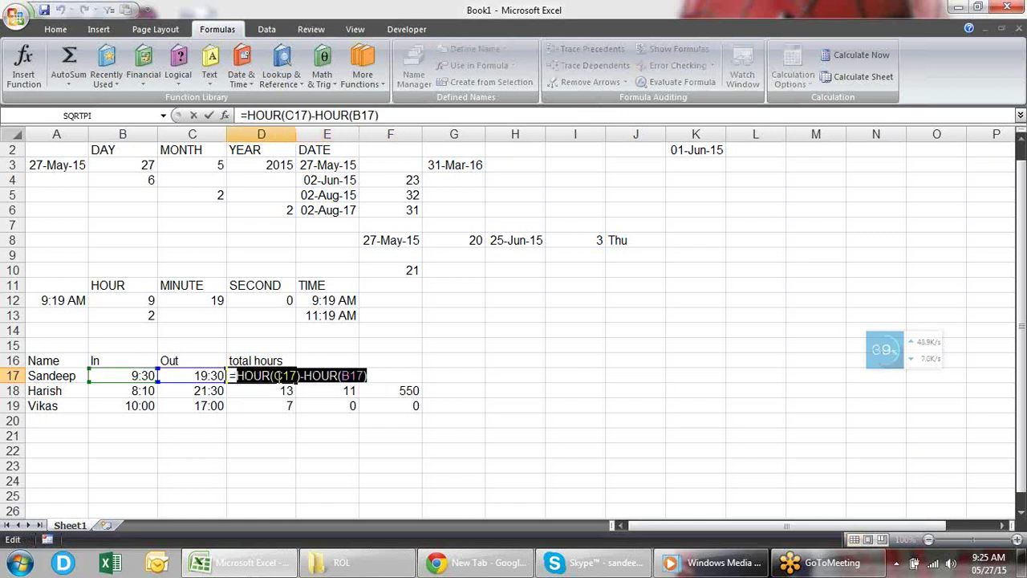
key("Escape")
Replace both D17 references in E17's IF formula with HOUR(C17)-HOUR(B17).
key("Right")
key("F2")
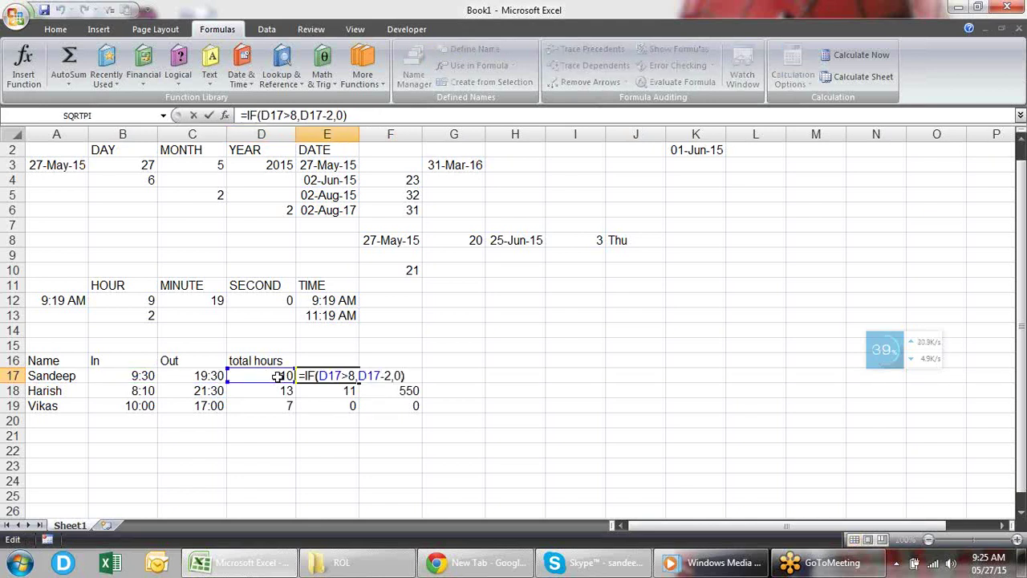
key("Left")
key("shift+Left")
key("shift+Left")
key("shift+Left")
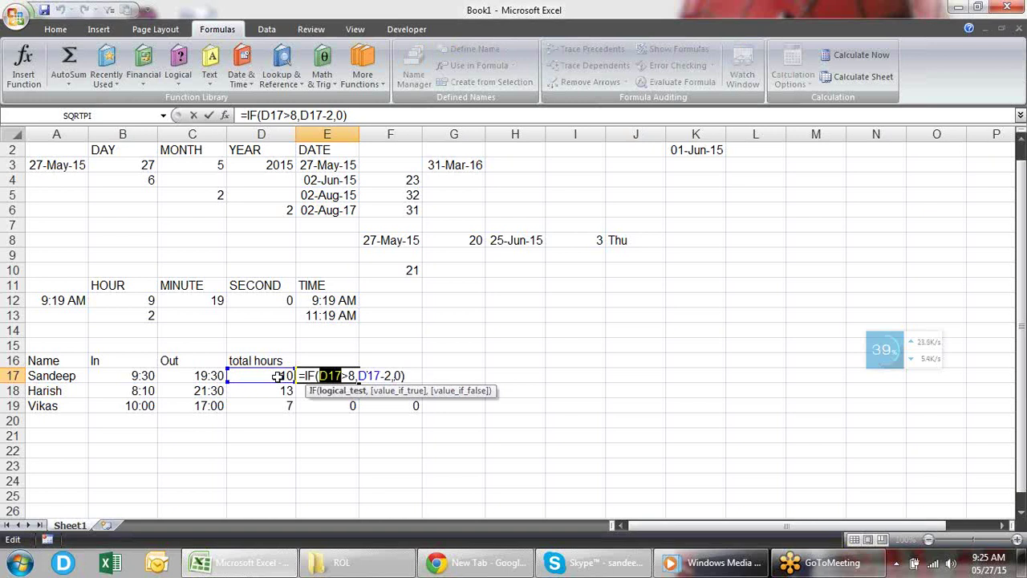
type("HOUR(C17)-HOUR(B17)")
key("Right")
key("Right")
key("Right")
key("Right")
key("Right")
key("shift+Left")
key("shift+Left")
key("shift+Left")
type("HOUR(C17)-HOUR(B17)")
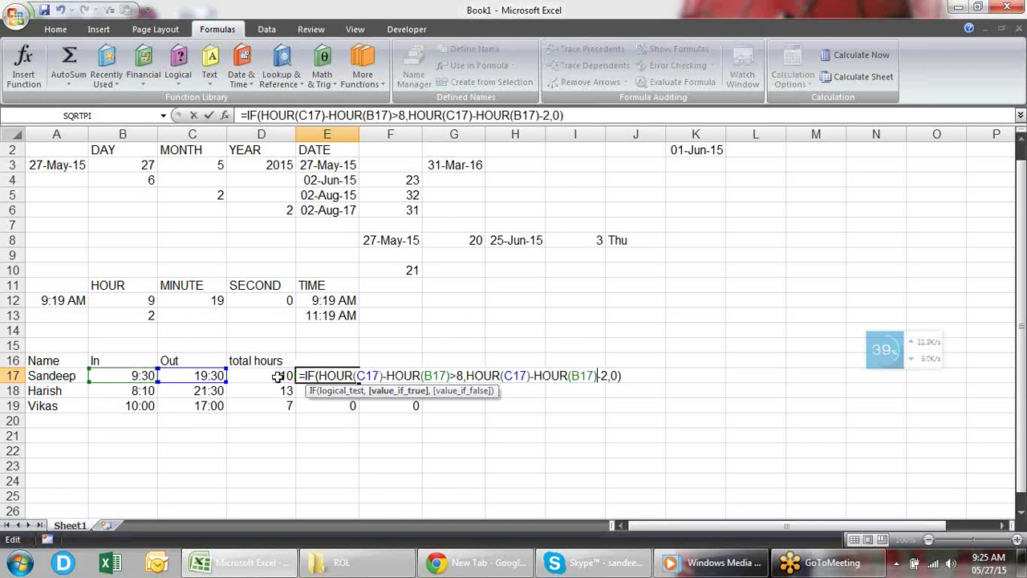
key("Return")
Make F17 =IF(HOUR(C17)-HOUR(B17)>8,HOUR(C17)-HOUR(B17)-2,0)*50 by pasting E17's IF over E17.
key("Up")
key("F2")
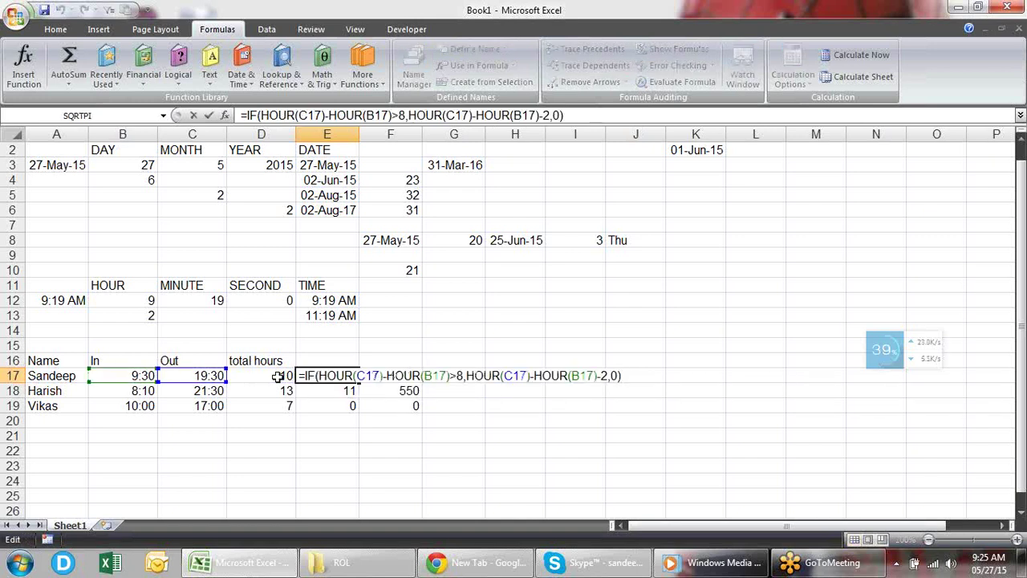
key("shift+Left")
key("shift+Left")
key("shift+Left")
key("shift+Left")
key("shift+Left")
key("shift+Left")
key("shift+Left")
key("shift+Left")
key("shift+Left")
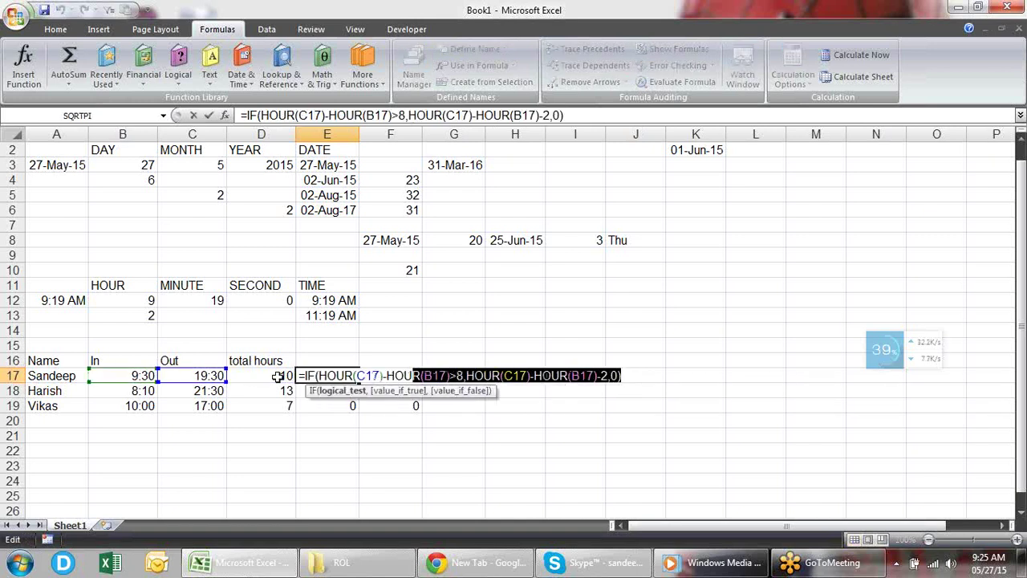
key("shift+Left")
key("shift+Left")
key("shift+Left")
key("ctrl+c")
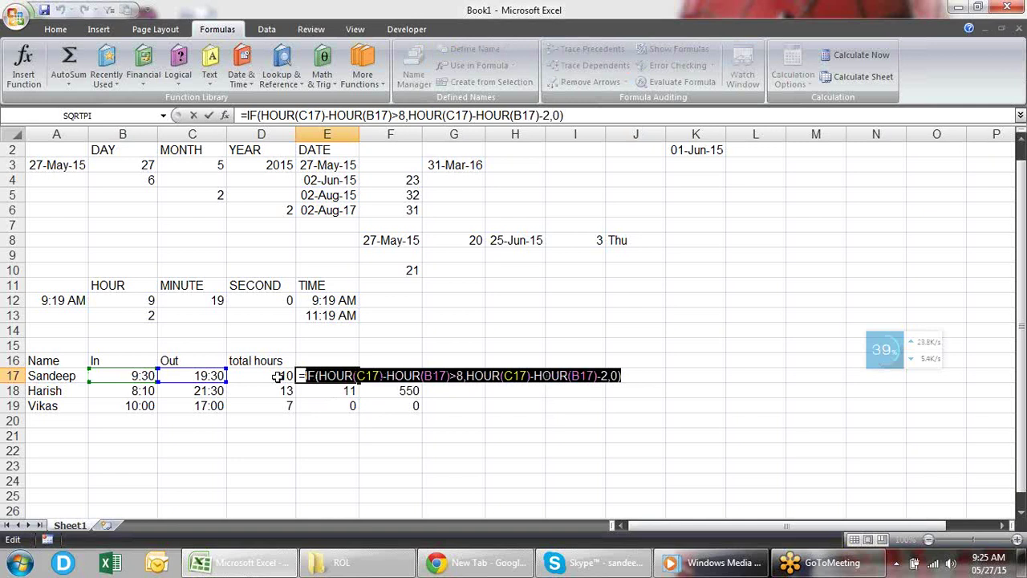
key("Tab")
key("F2")
key("shift+Left")
key("shift+Left")
key("shift+Left")
key("shift+Left")
key("shift+Right")
key("ctrl+v")
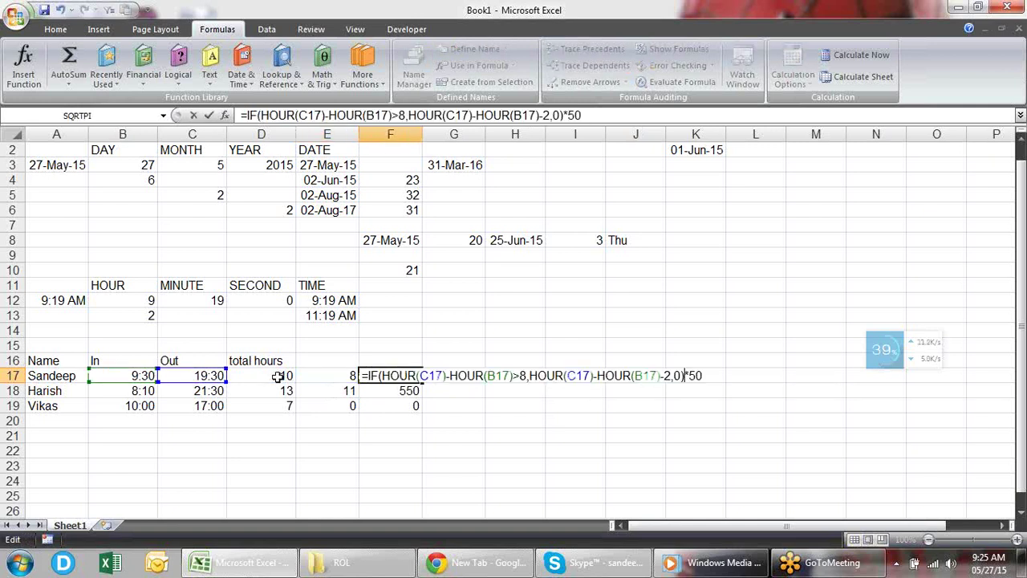
key("Return")
Copy the combined pay formula down to F19 and select F17:F19.
key("Up")
key("Down")
key("Down")
key("ctrl+v")
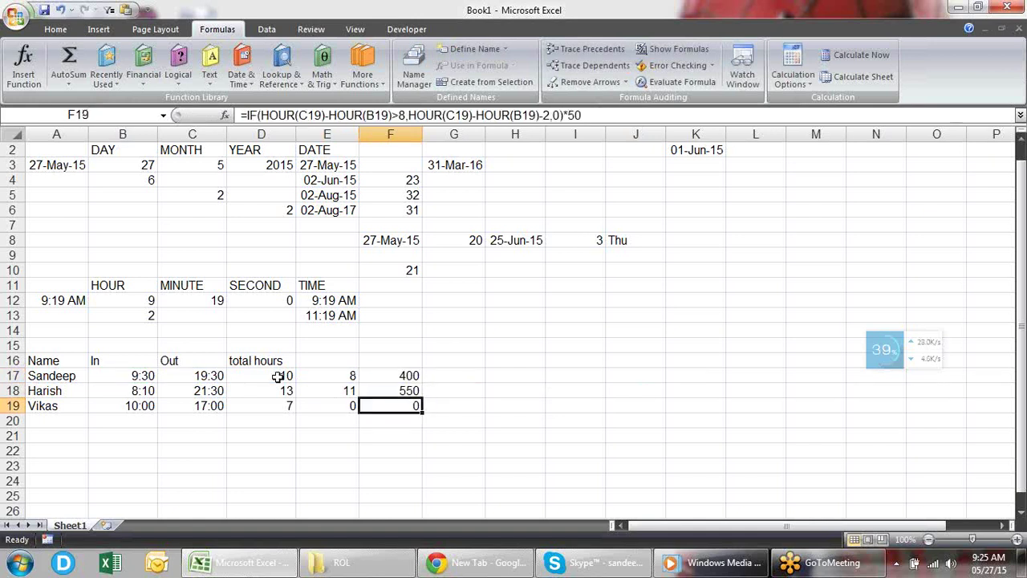
key("Up")
key("Up")
key("shift+Down")
key("shift+Down")
Move the F17:F19 pay formulas into D17:D19 and clear E17:E19.
key("ctrl+x")
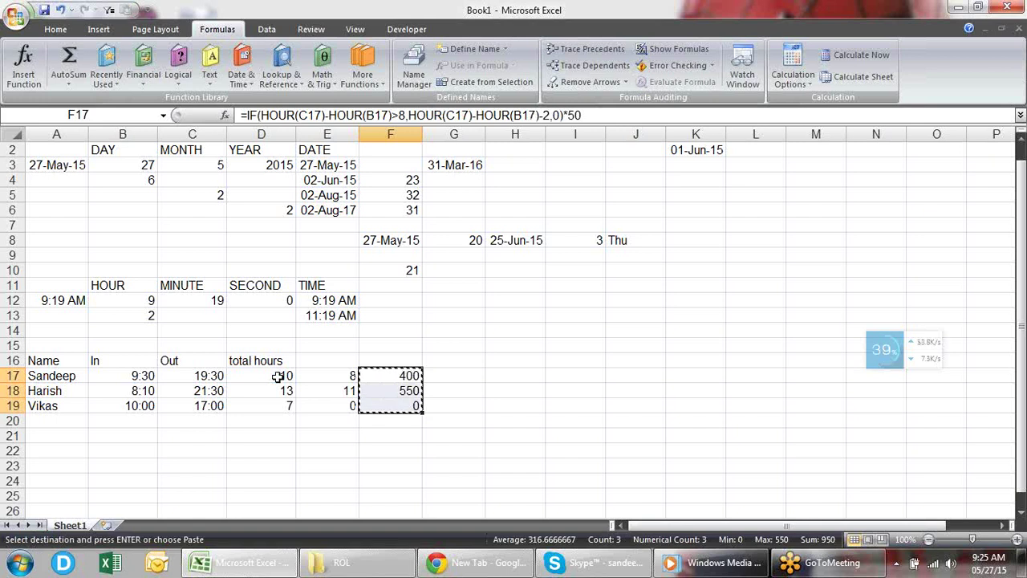
left_click(278, 376)
key("ctrl+v")
key("Right")
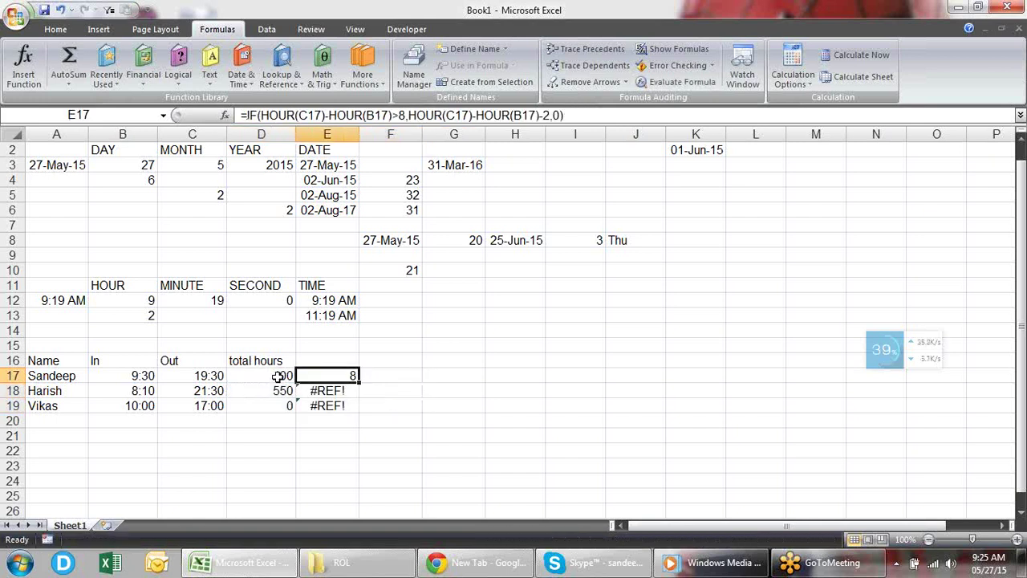
key("shift+Down")
key("shift+Down")
key("Delete")
key("BackSpace")
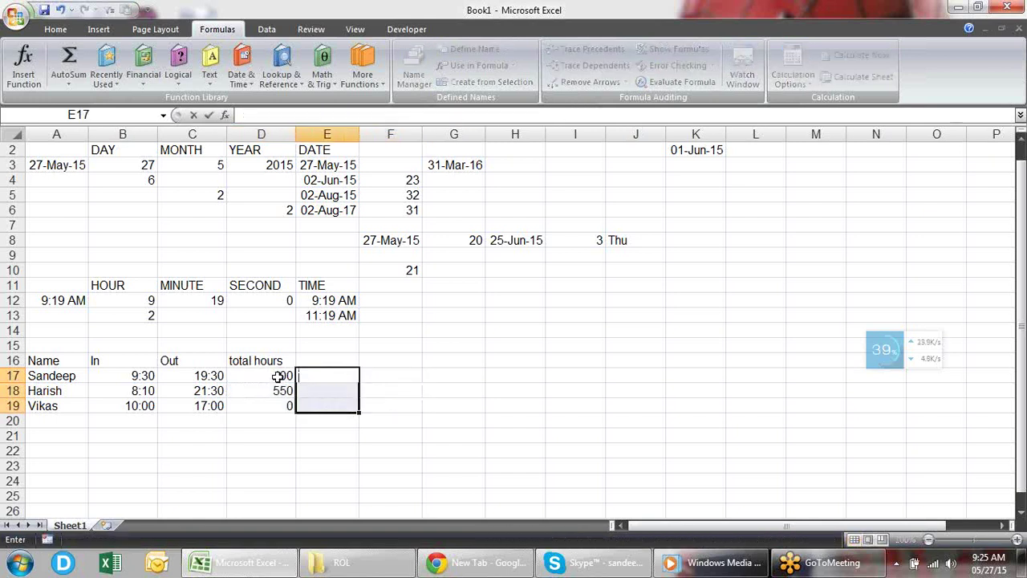
Rename the D16 header to Overtime.
key("Escape")
key("Up")
key("Left")
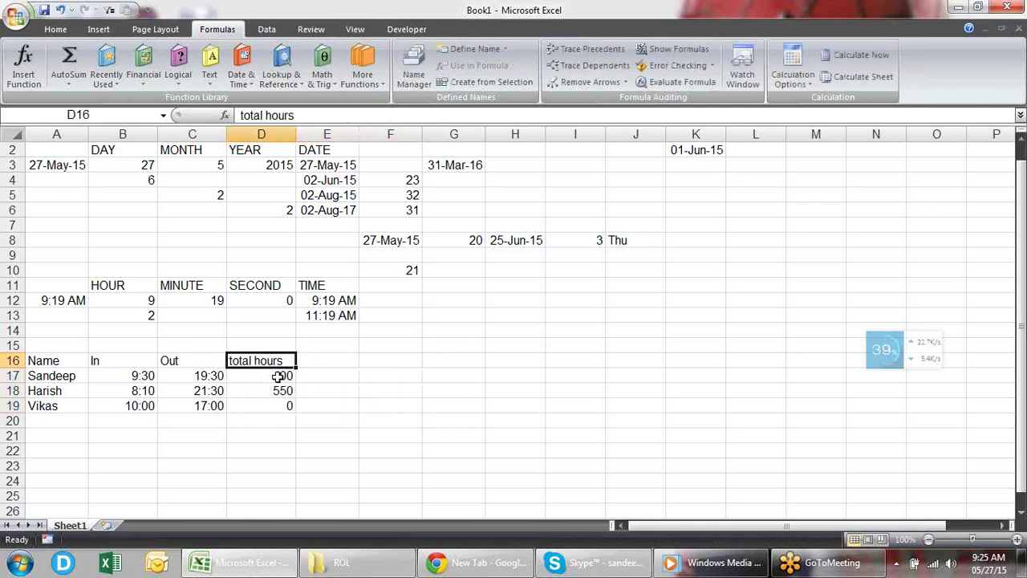
type("oVERTI")
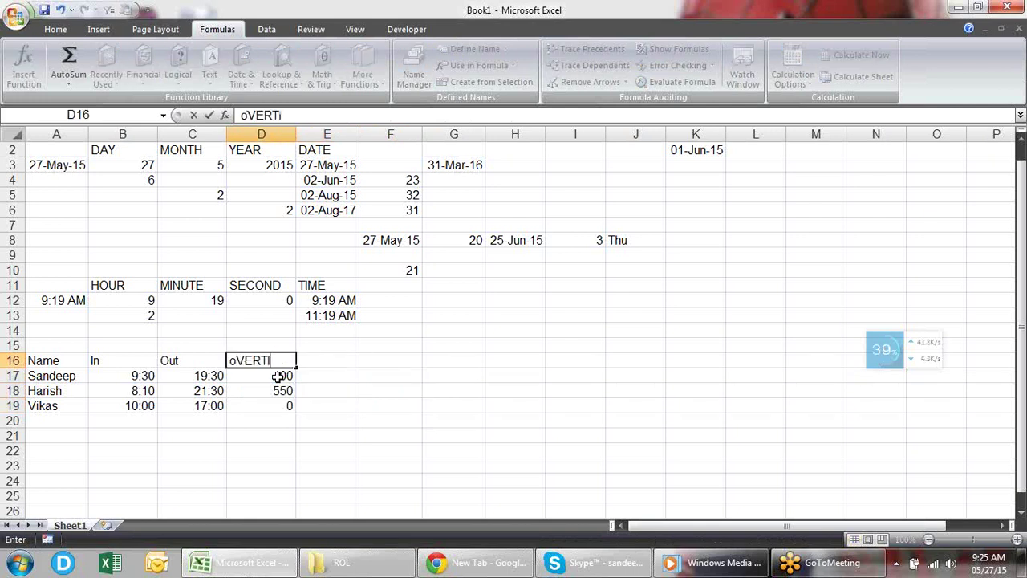
type("ME")
key("Return")
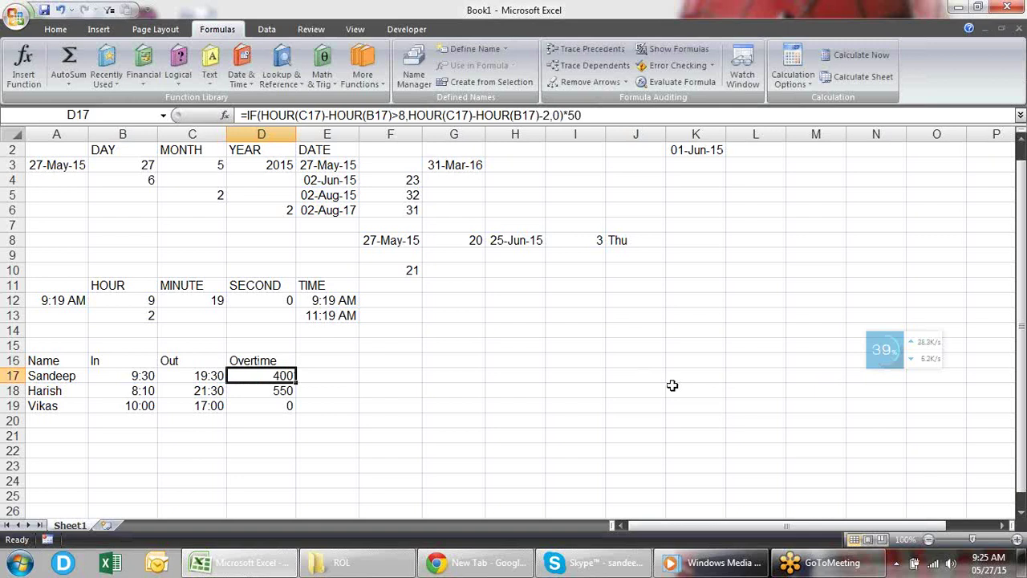